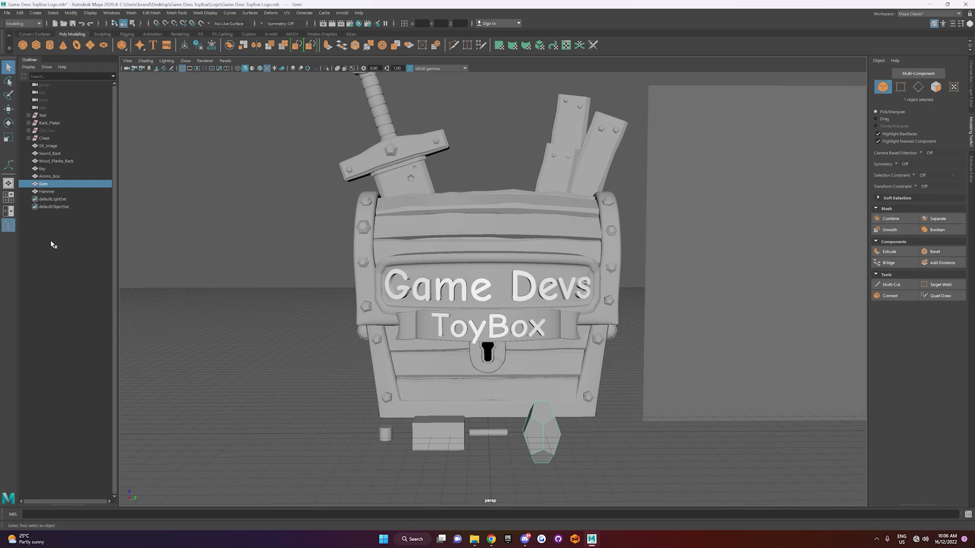
Step: Duplicate the gem object three times
key(ctrl+d)
key(ctrl+d)
key(ctrl+d)
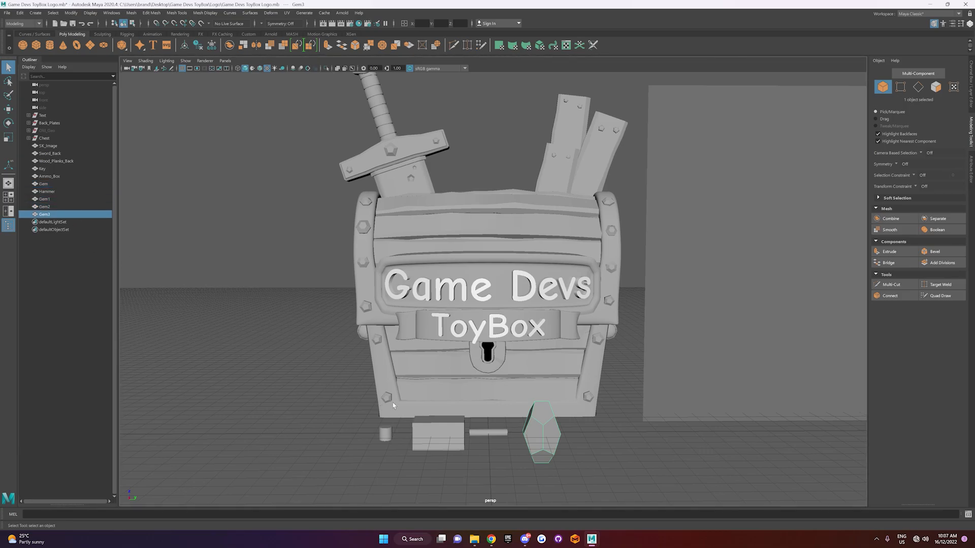
Step: Check the gem colours in the Stylized Fantasy Chest reference on the Unity Asset Store in the browser, then return to Maya
mouse_move(491, 539)
click(531, 482)
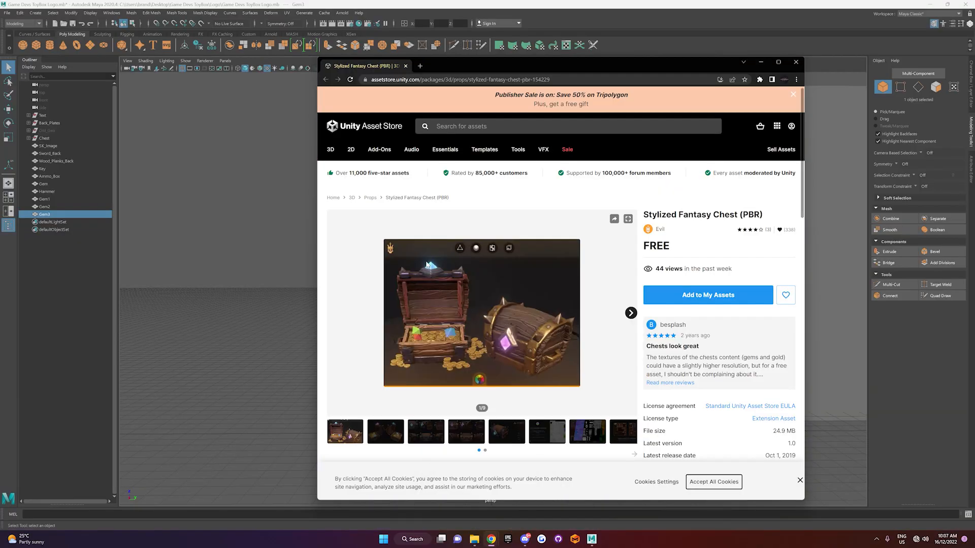
click(762, 62)
Step: Rename the original gem object as Gem_Red
alt+middle_drag(529, 358, 521, 307)
click(45, 185)
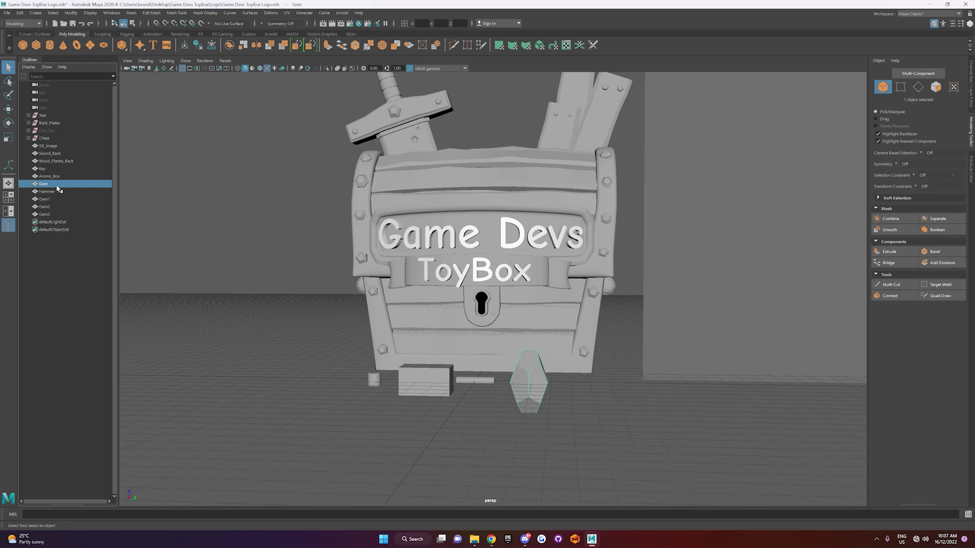
double_click(57, 187)
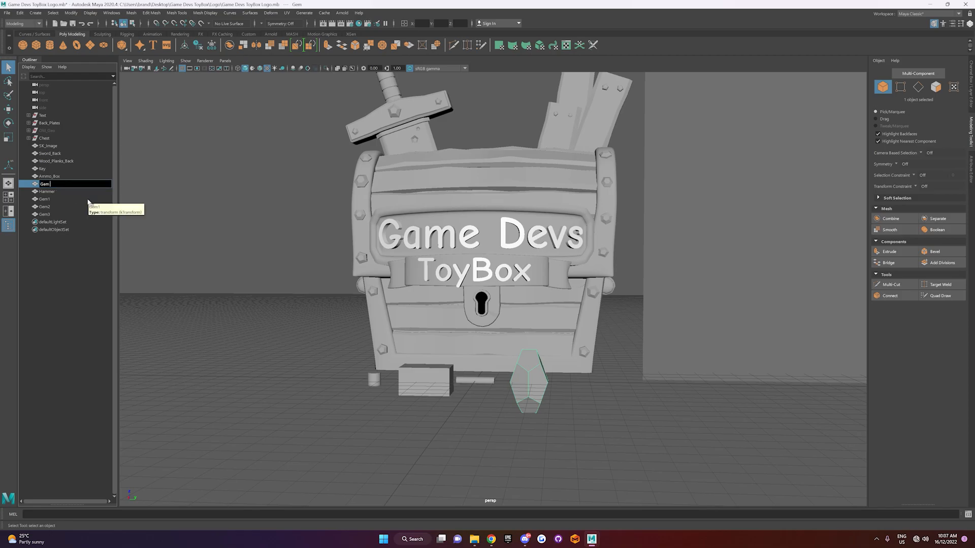
key(Return)
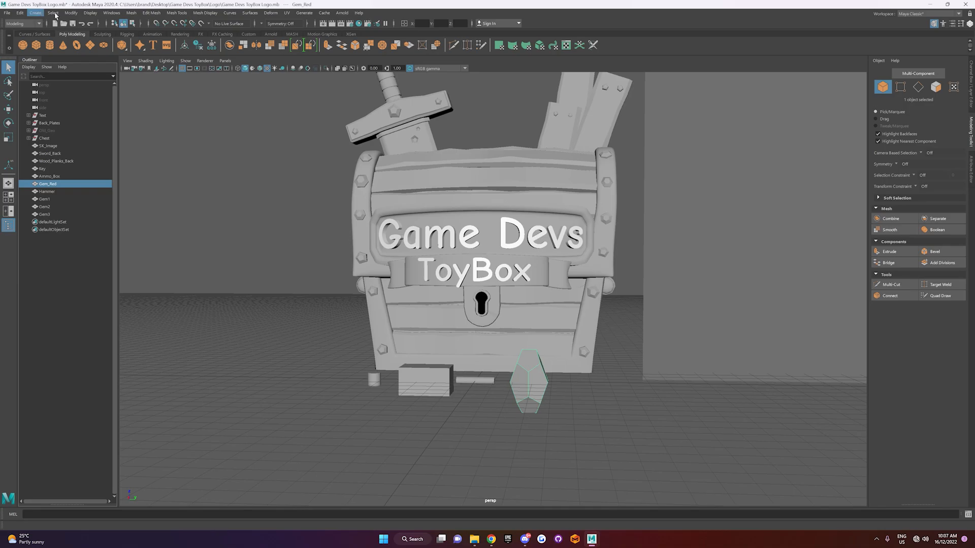
Step: Create a new Blinn material with a red colour and a slight transparency
click(358, 23)
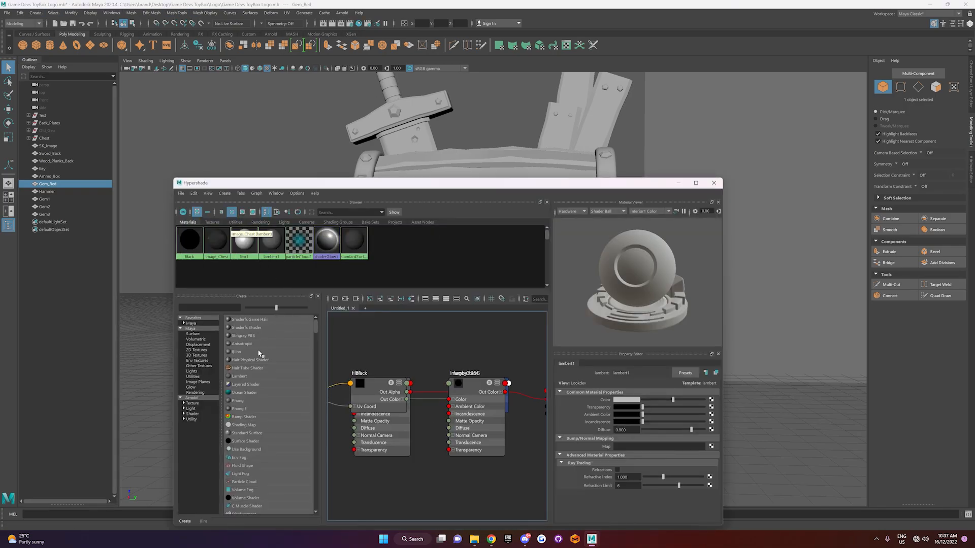
click(236, 352)
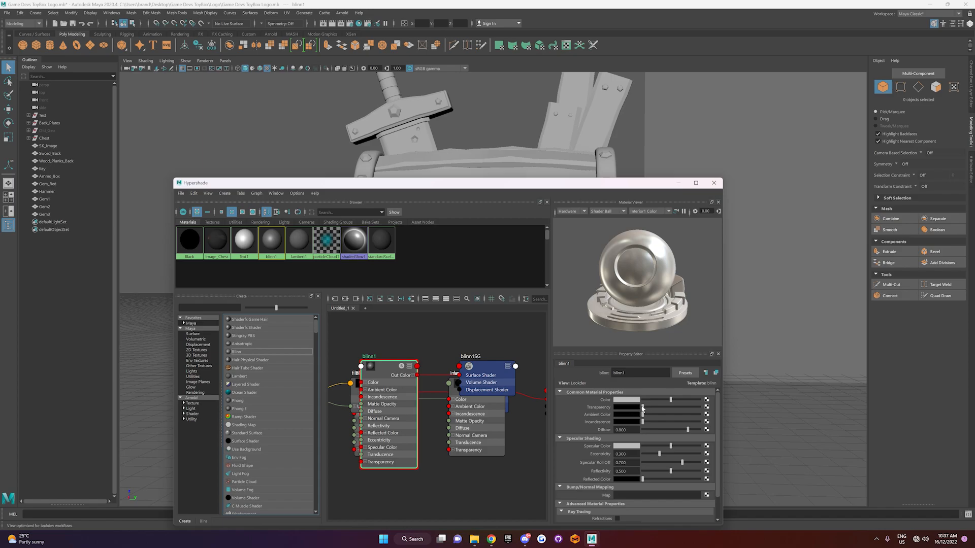
drag(642, 409, 644, 409)
click(630, 402)
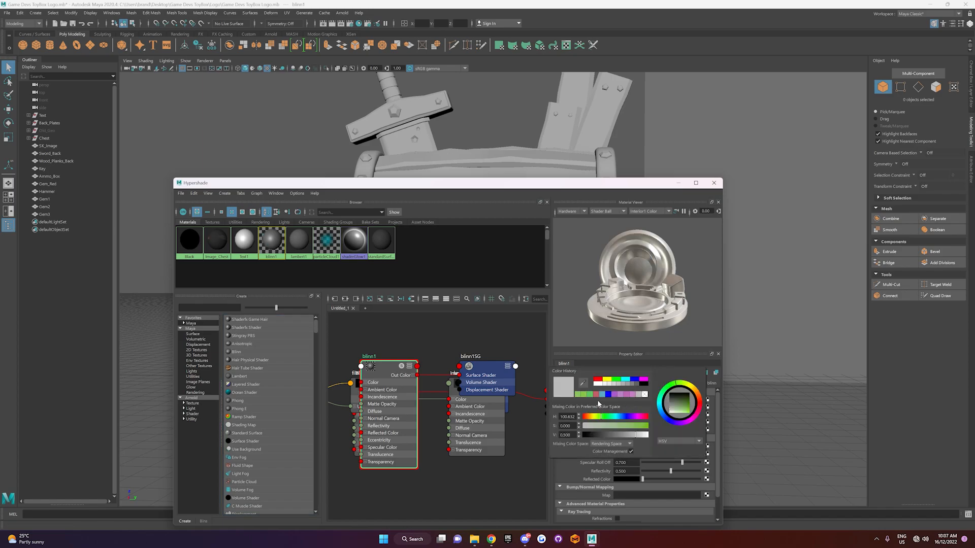
click(595, 395)
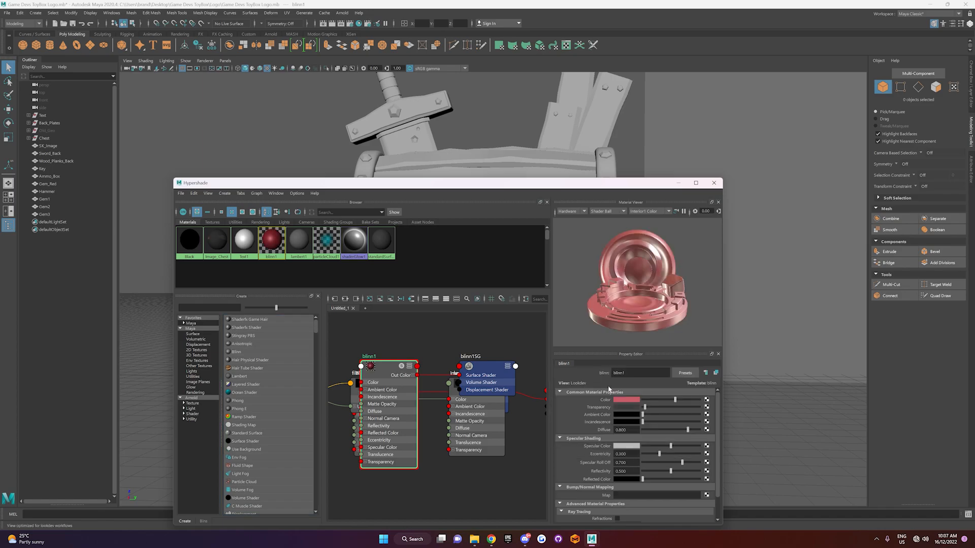
Step: Rename the red Blinn material as Gem_Red_M and close the material editor
drag(631, 373, 582, 358)
text(Gem Red_M)
key(Return)
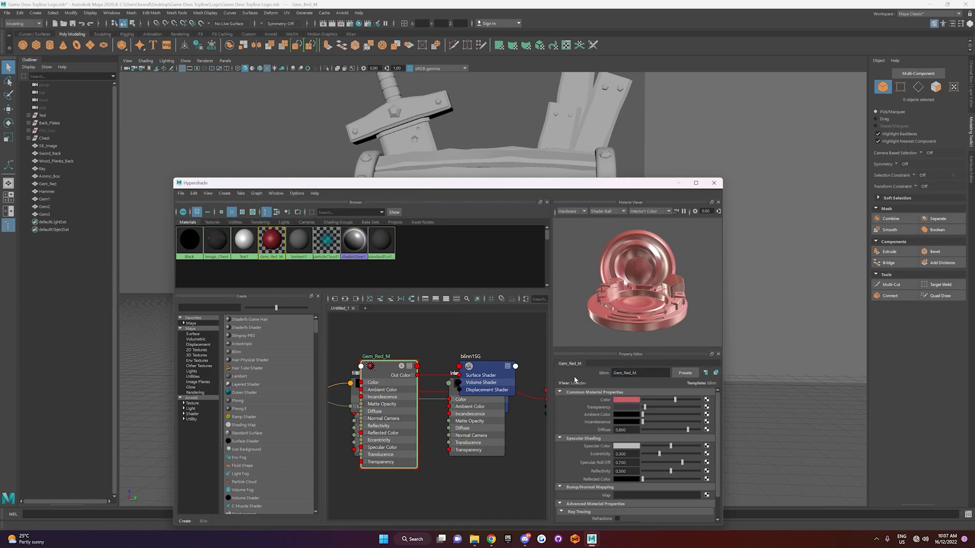
click(714, 184)
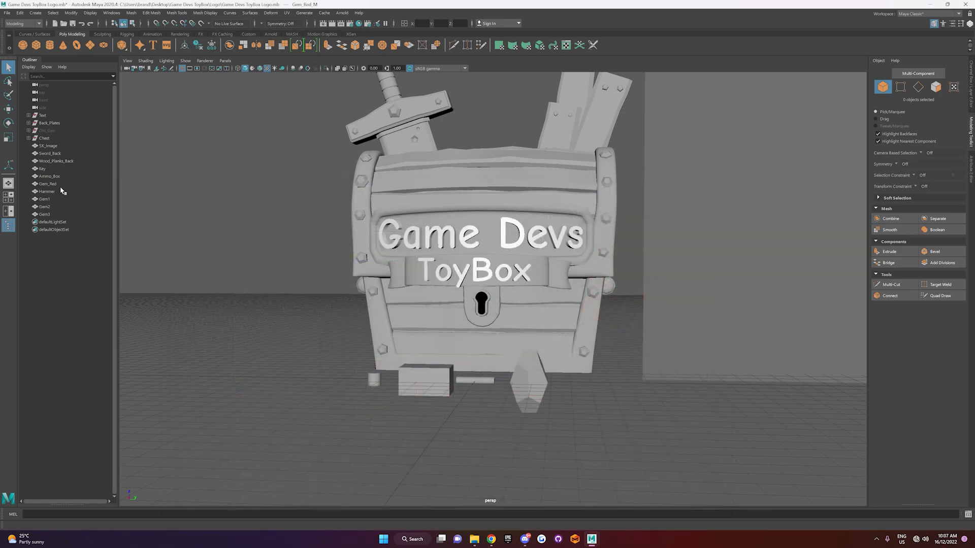
Step: Assign Gem_Red_M to the Gem_Red object and move it straight up above the gem copies
click(50, 184)
right_drag(535, 378, 591, 498)
key(w)
drag(529, 348, 528, 279)
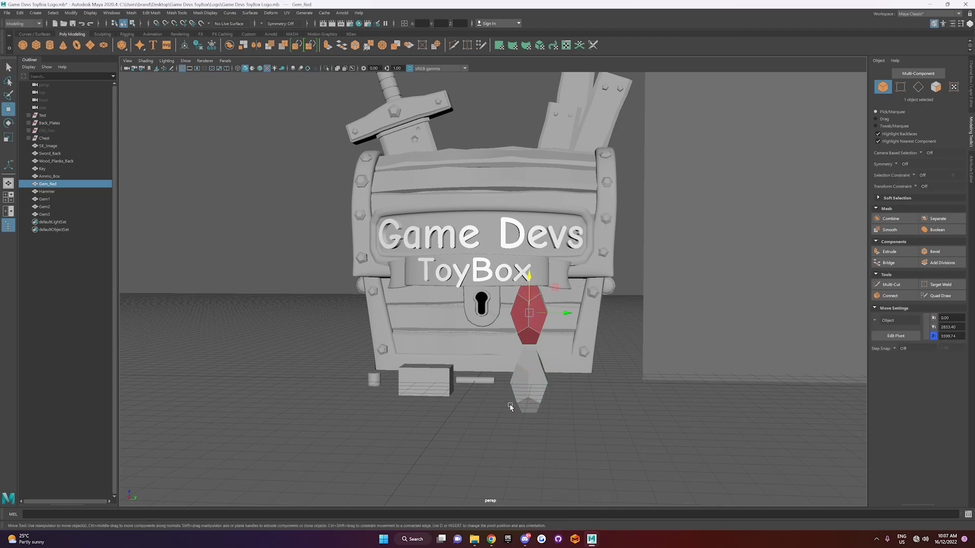
Step: Select the uncoloured gem copies below the red gem and move them sideways, away from the chest's front
drag(510, 405, 559, 434)
drag(565, 382, 619, 395)
key(x)
Step: Centre the red gem on the chest by setting its Y position to 0
mouse_move(492, 415)
alt+mouse_down()
mouse_move(504, 418)
mouse_move(495, 413)
alt+mouse_up()
click(537, 337)
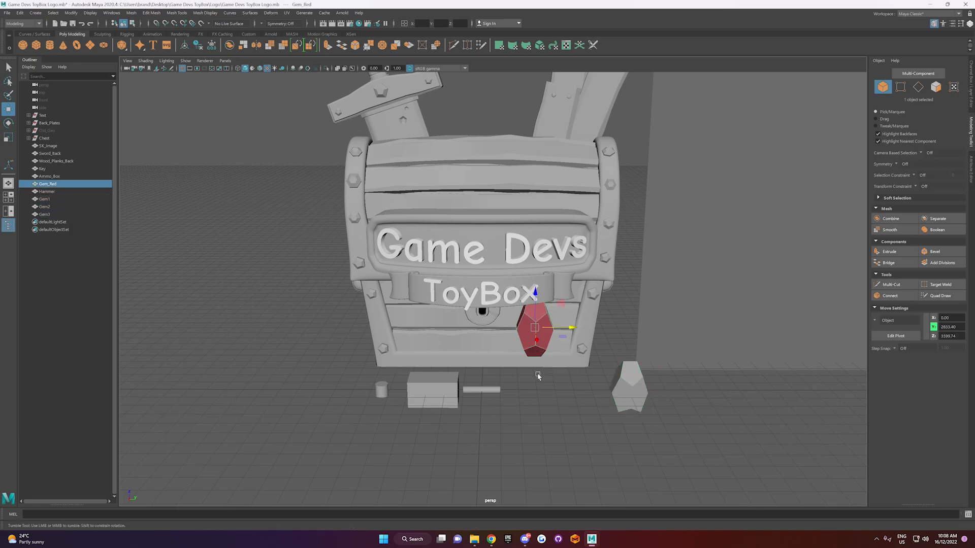
alt+drag(538, 376, 528, 377)
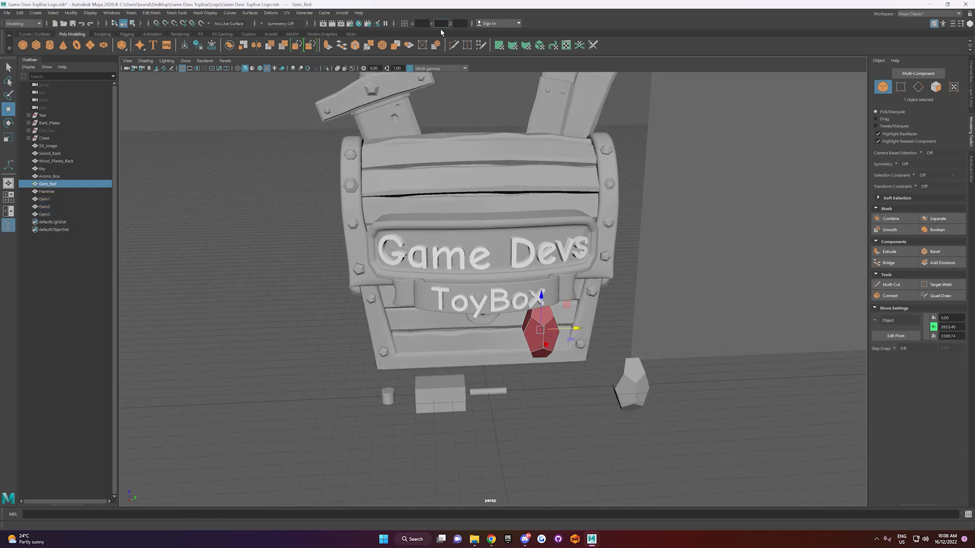
key(Return)
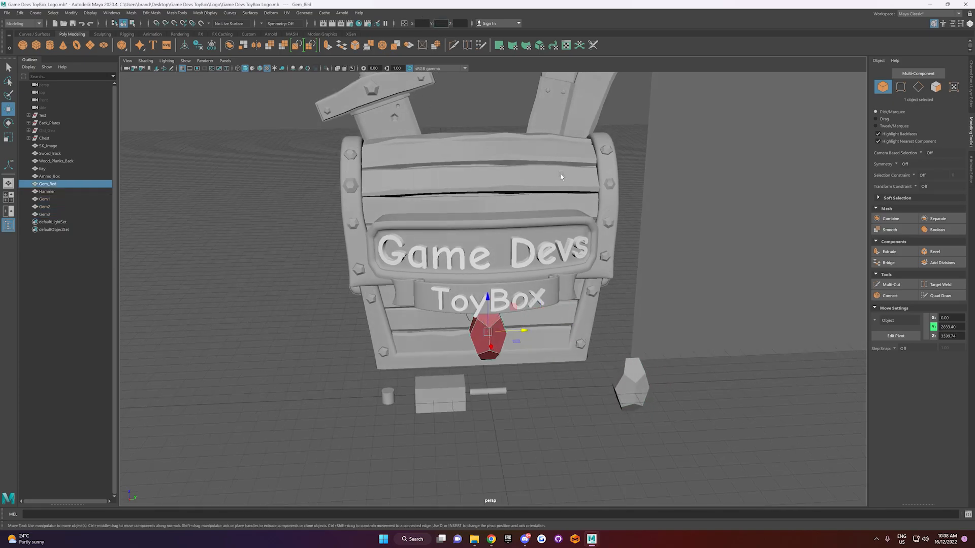
alt+drag(615, 274, 589, 289)
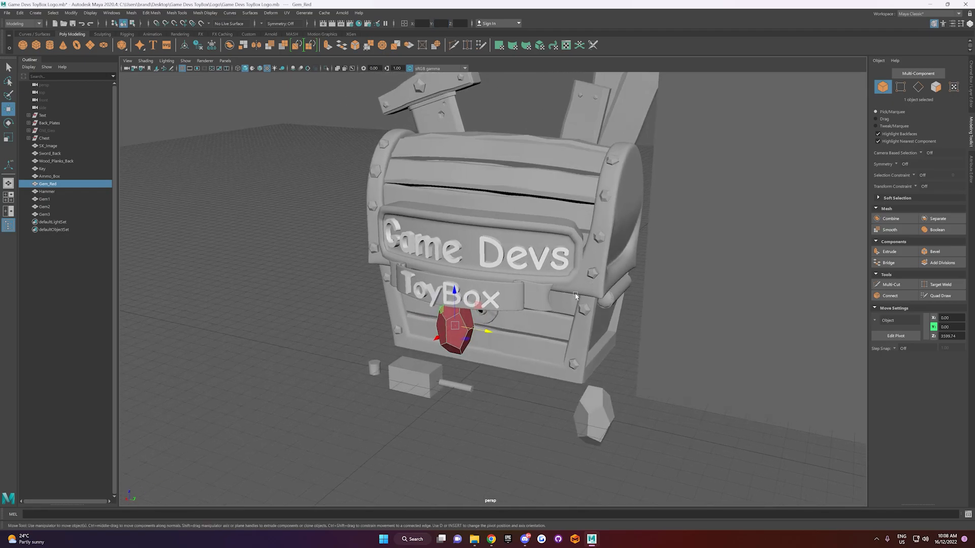
click(421, 23)
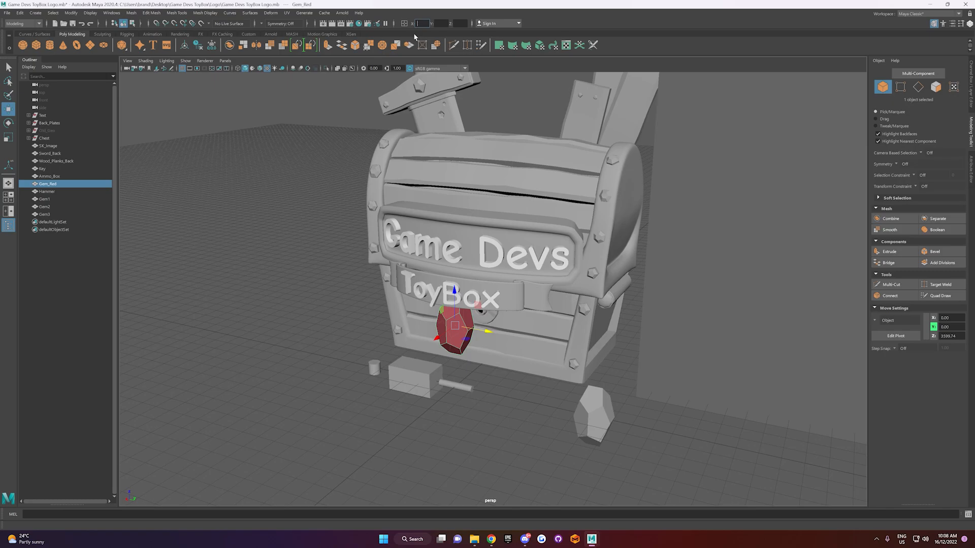
click(394, 23)
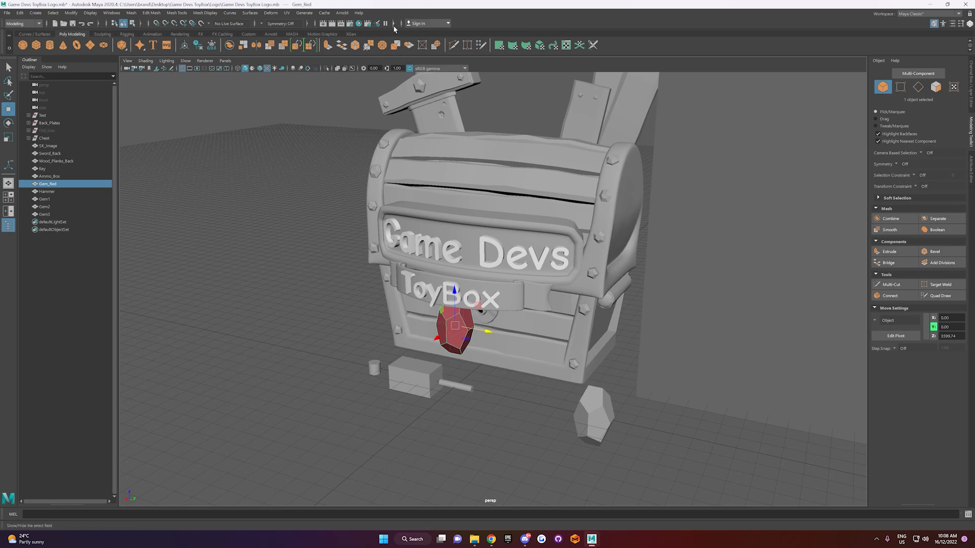
click(395, 23)
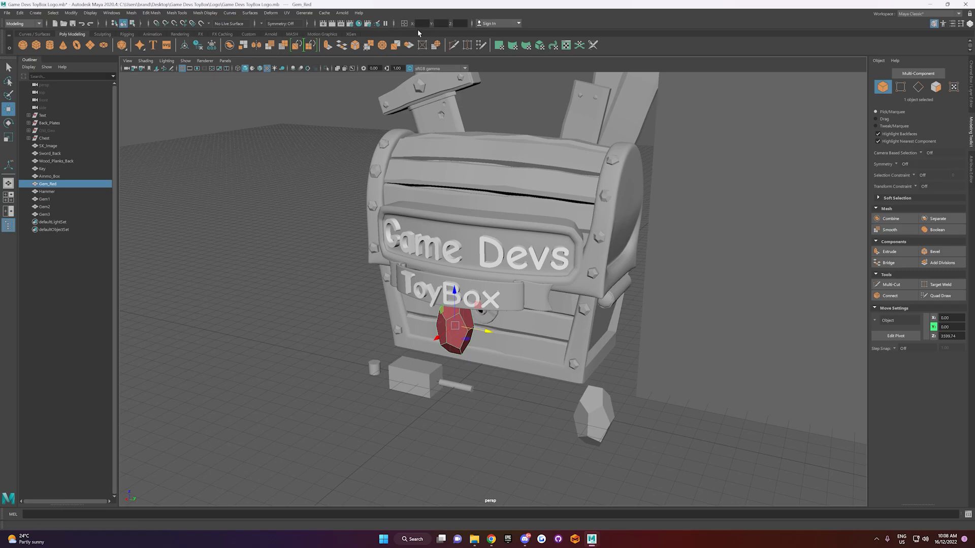
Step: Raise the red gem to the middle of the chest lid's front and tilt it to follow the lid's curve
alt+drag(500, 301, 426, 133)
alt+drag(436, 176, 466, 185)
key(e)
alt+drag(320, 104, 383, 104)
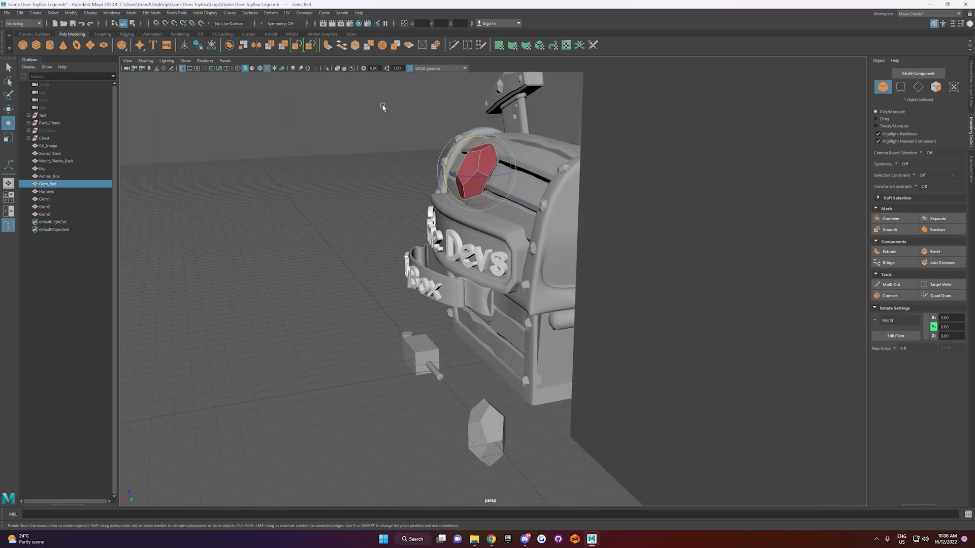
click(518, 186)
alt+drag(488, 183, 464, 109)
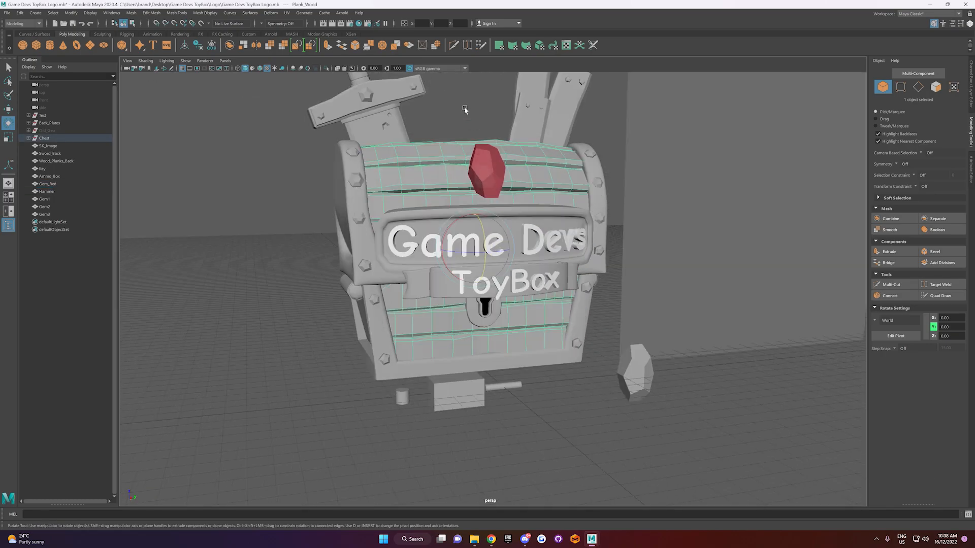
click(464, 108)
click(495, 184)
alt+drag(519, 213, 526, 206)
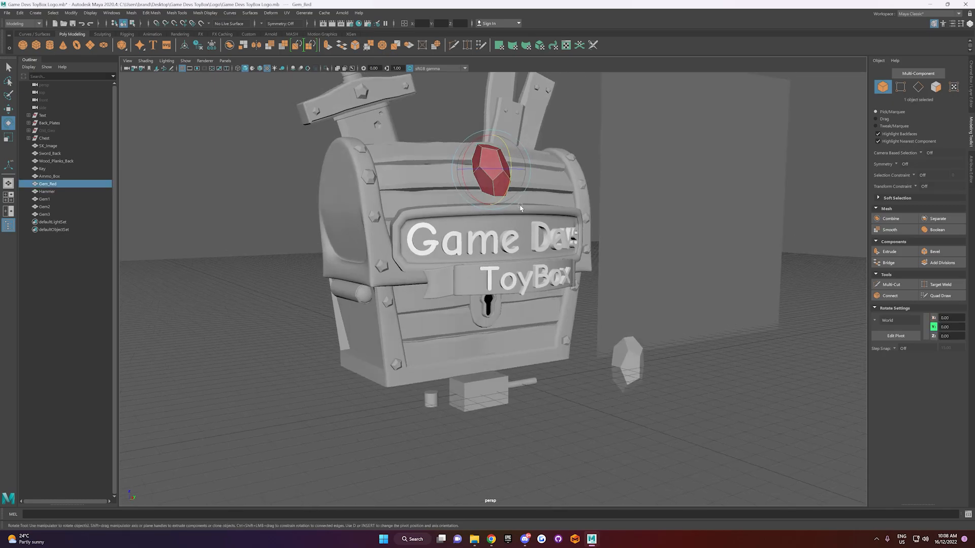
Step: Set the Move tool's axis orientation to World for the red gem
key(w)
alt+drag(406, 157, 533, 150)
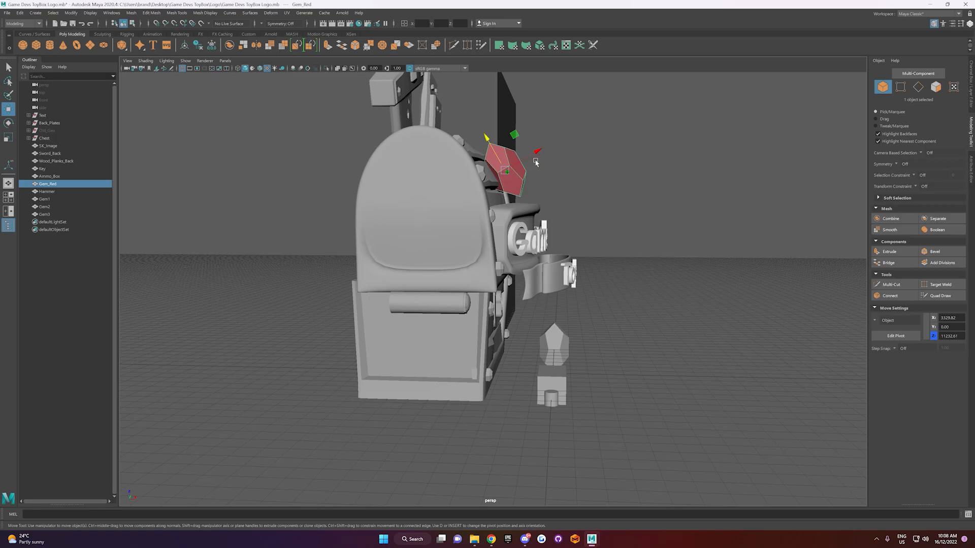
click(874, 309)
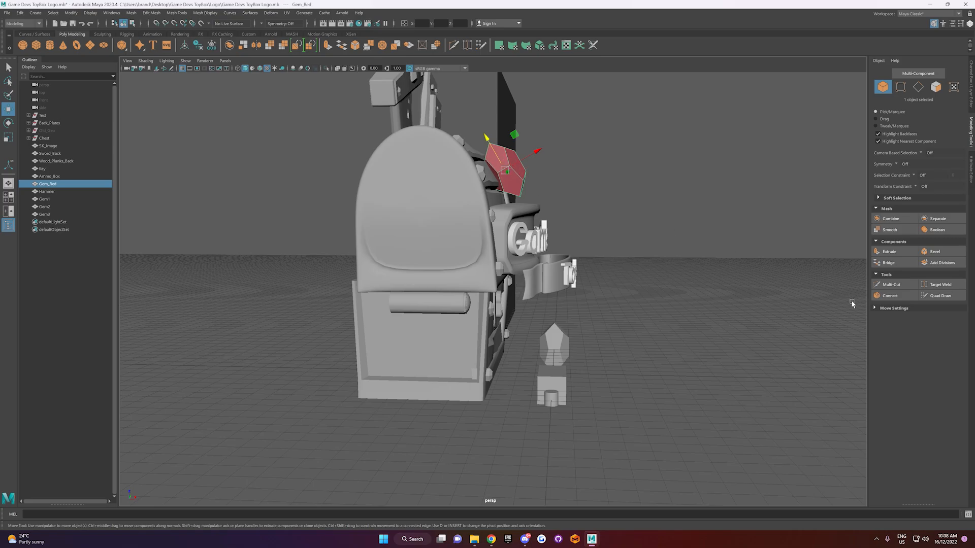
click(971, 71)
click(971, 124)
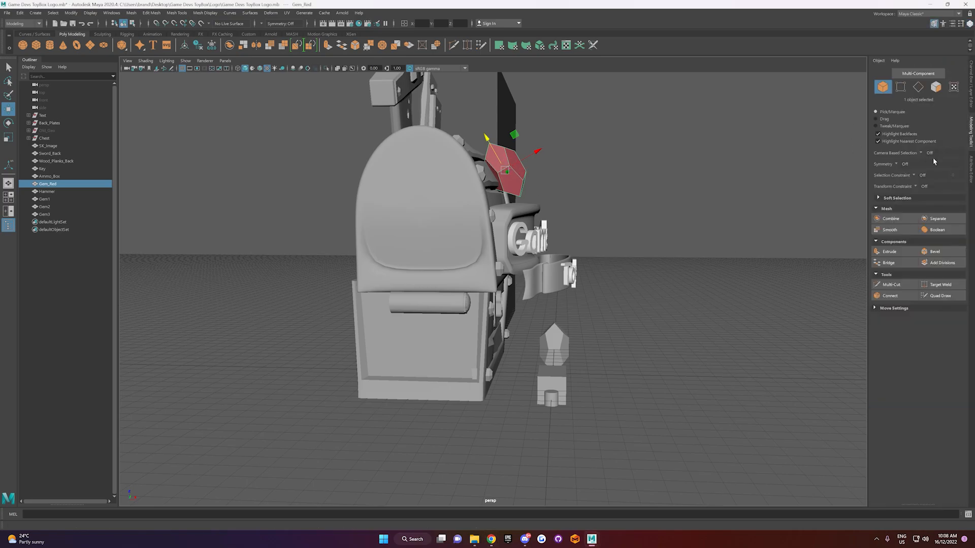
click(874, 309)
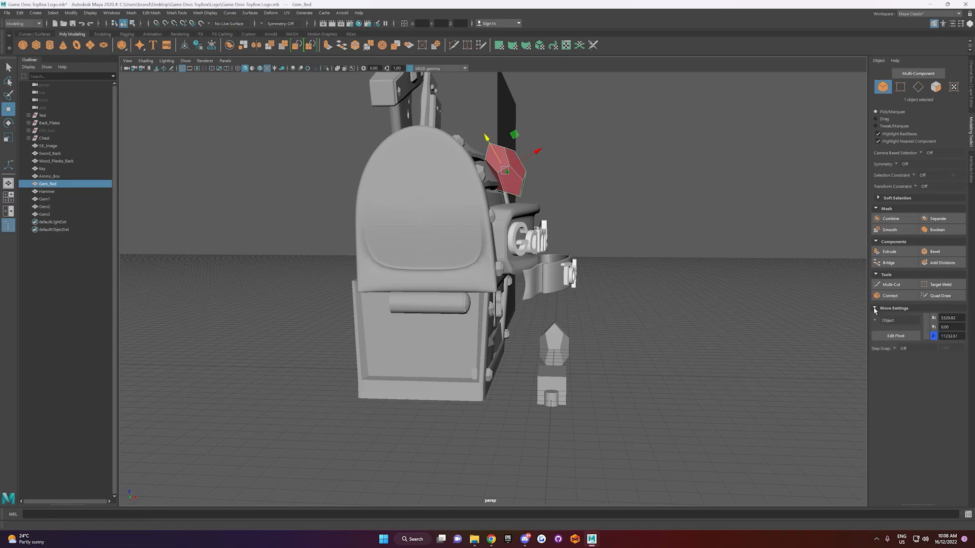
click(888, 321)
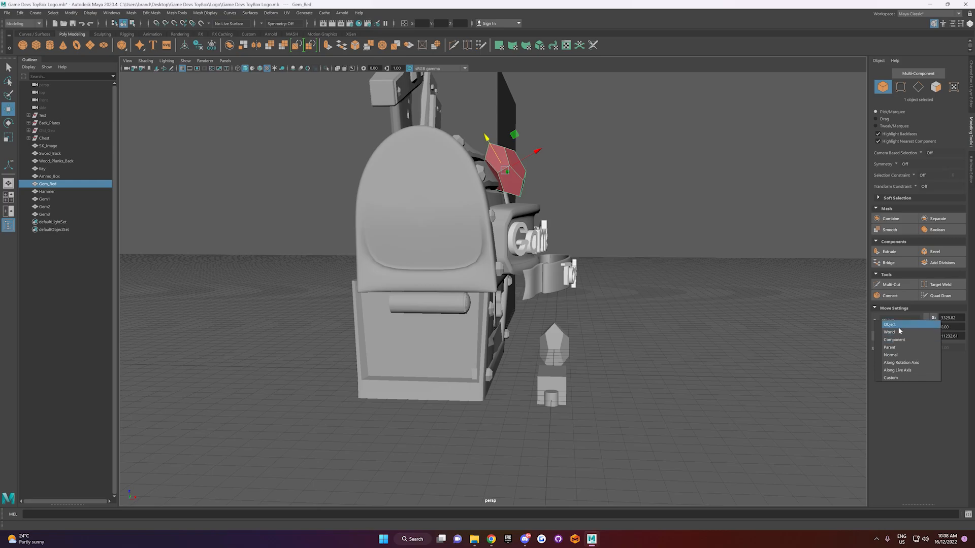
click(898, 333)
Step: Adjust the red gem's distance from the lid by nudging it along the world X axis
alt+drag(597, 182, 575, 183)
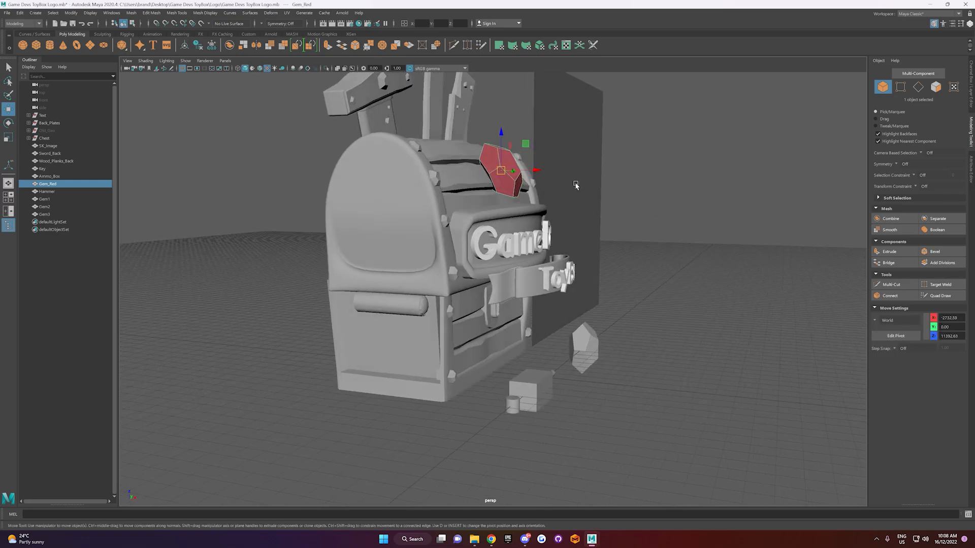
alt+middle_drag(575, 182, 594, 235)
scroll(594, 235, up, 3)
alt+drag(594, 235, 494, 232)
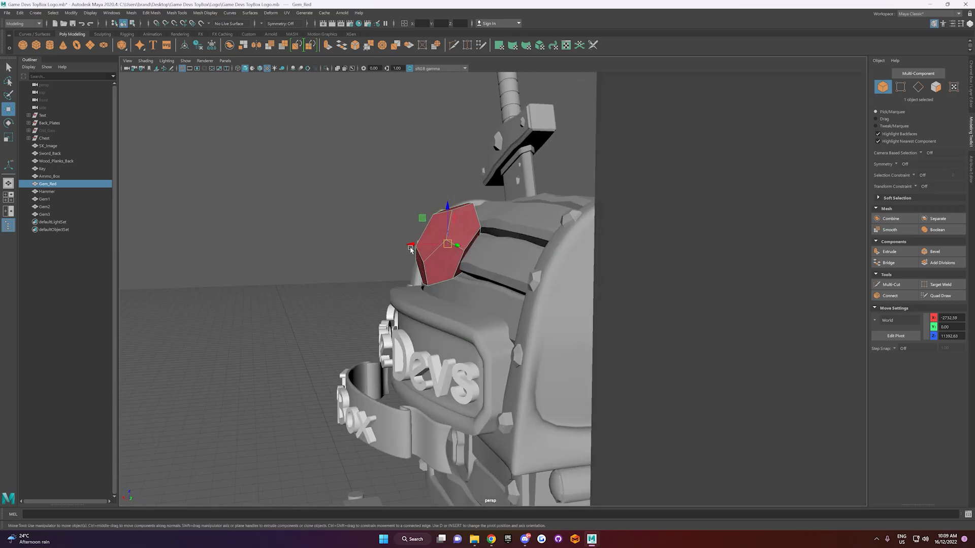
mouse_move(410, 245)
mouse_down()
mouse_move(386, 241)
mouse_move(407, 238)
mouse_up()
Step: Try to stretch the red gem along the world X axis with the Scale tool's orientation set to World
key(r)
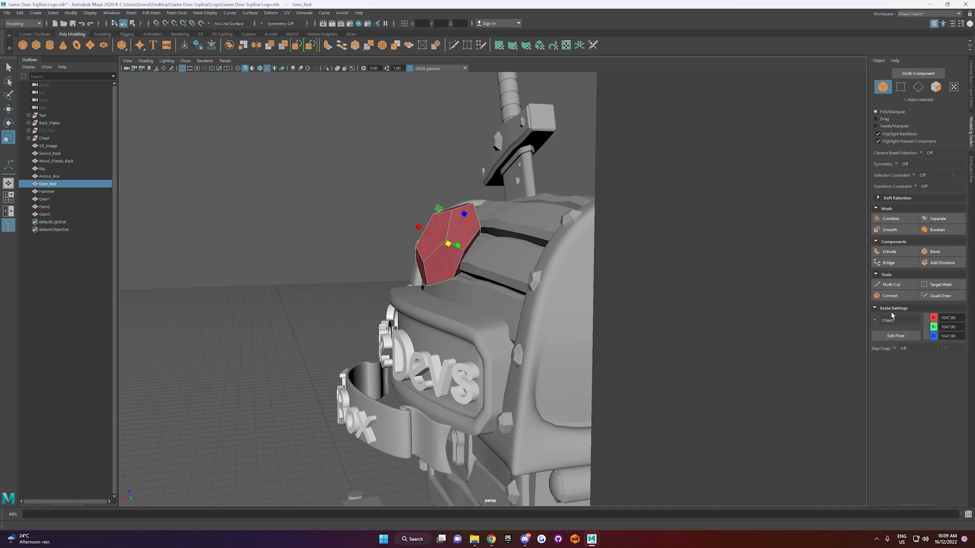
click(877, 323)
click(894, 337)
drag(428, 251, 307, 251)
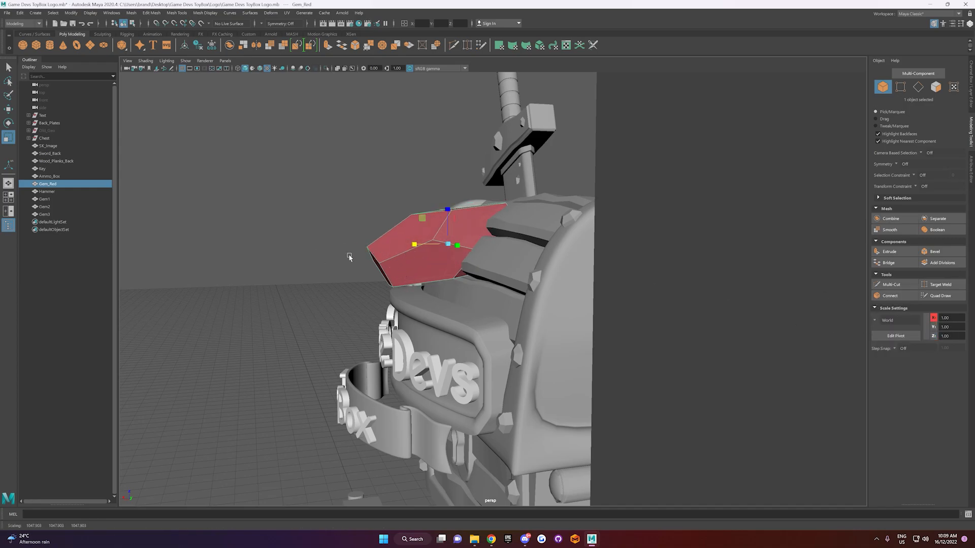
key(ctrl+z)
mouse_move(460, 270)
alt+mouse_down()
mouse_move(449, 267)
mouse_move(460, 268)
alt+mouse_up()
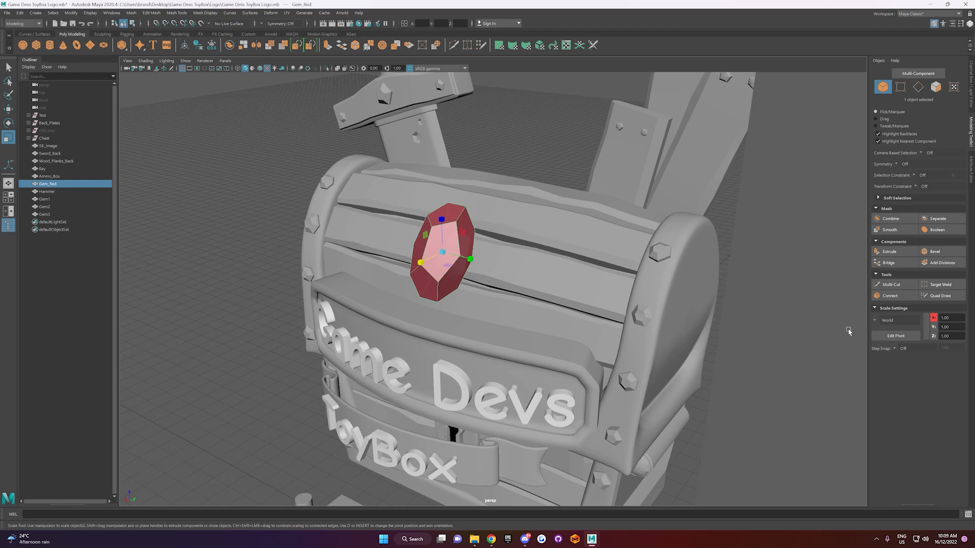
Step: Set the Scale tool's axis orientation to Object and scale the red gem down on the lid
click(890, 320)
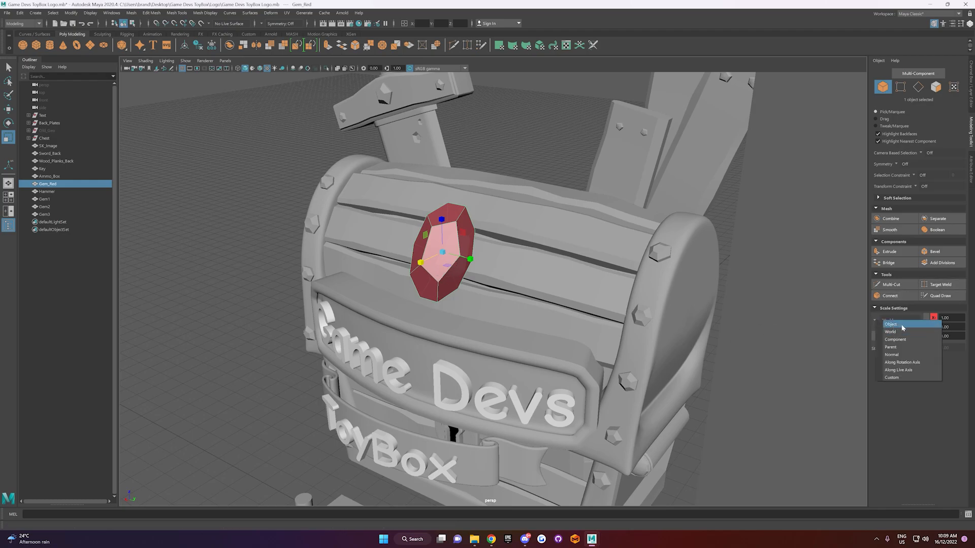
click(902, 327)
alt+drag(541, 269, 478, 265)
scroll(523, 276, down, 4)
mouse_move(478, 266)
alt+mouse_down()
mouse_move(490, 263)
mouse_move(477, 262)
alt+mouse_up()
scroll(479, 267, down, 4)
scroll(505, 264, up, 5)
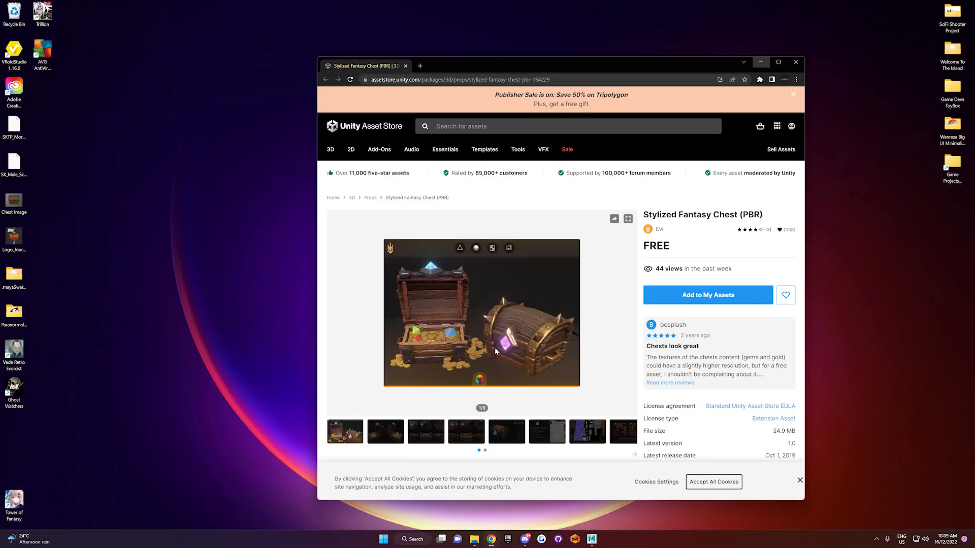
Step: Look at the gem mounts on the Stylized Fantasy Chest reference in the browser and return to Maya
click(528, 487)
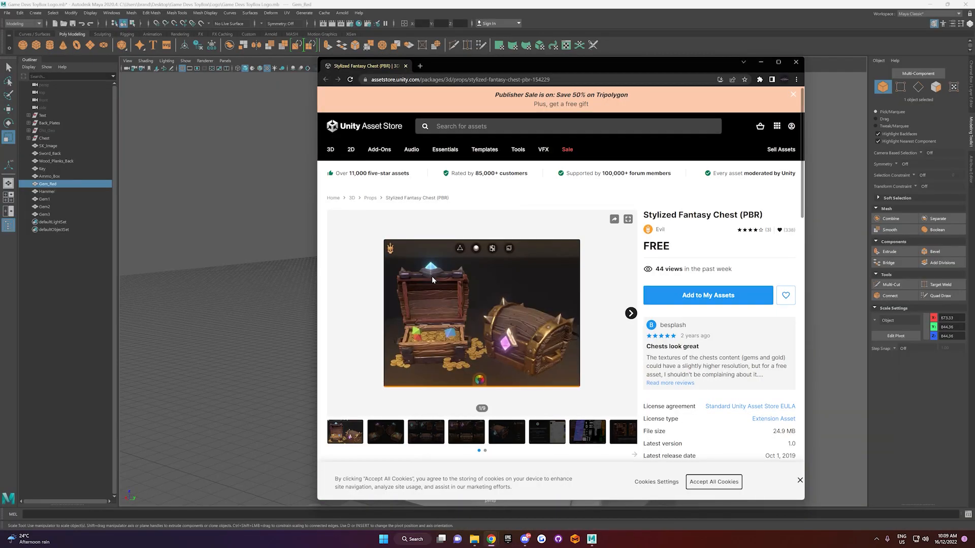
click(760, 62)
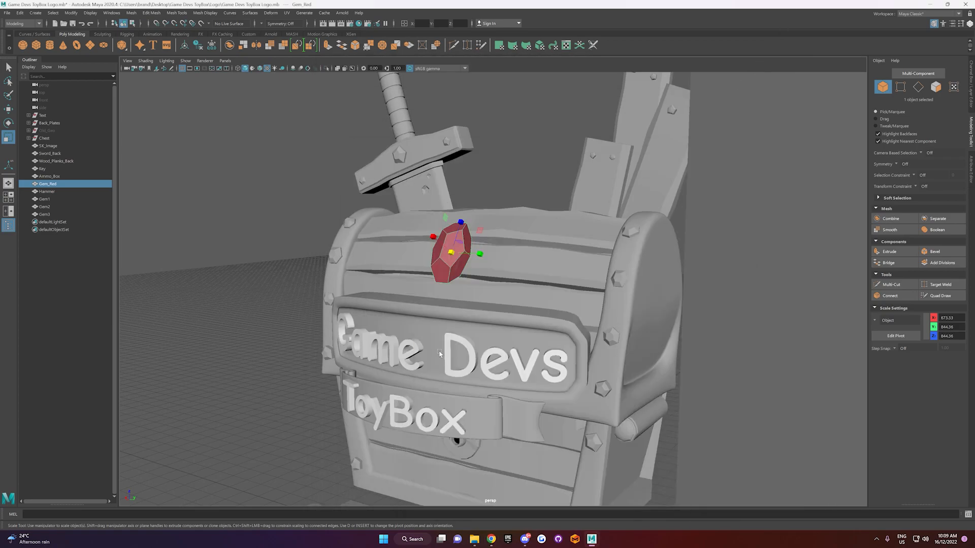
alt+drag(462, 344, 453, 344)
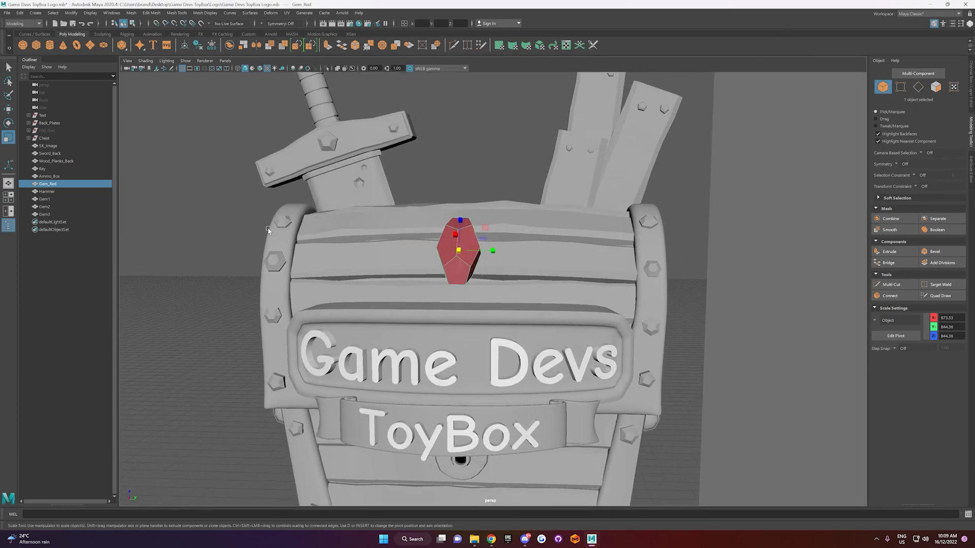
Step: Create a polygon cube and raise it vertically to the height of the red gem on the lid
click(38, 44)
scroll(518, 391, down, 4)
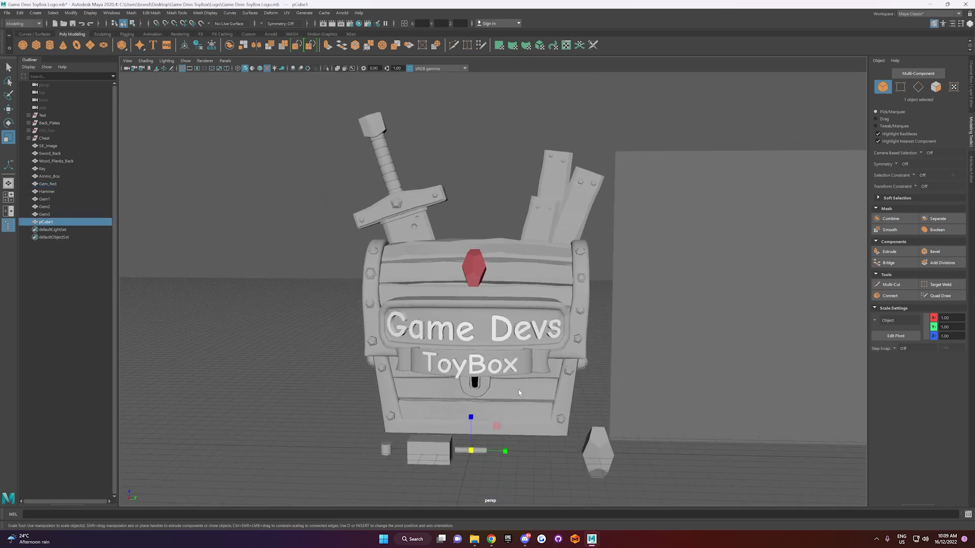
alt+middle_drag(516, 391, 507, 349)
key(w)
drag(471, 375, 470, 236)
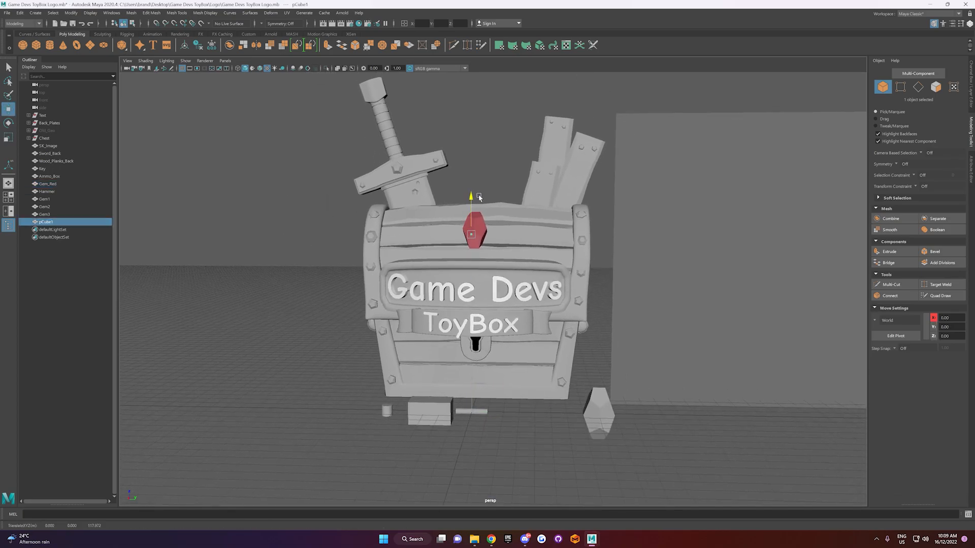
Step: Scale the new cube up until it is about as large as the red gem
scroll(489, 231, up, 5)
key(r)
drag(454, 193, 467, 234)
key(e)
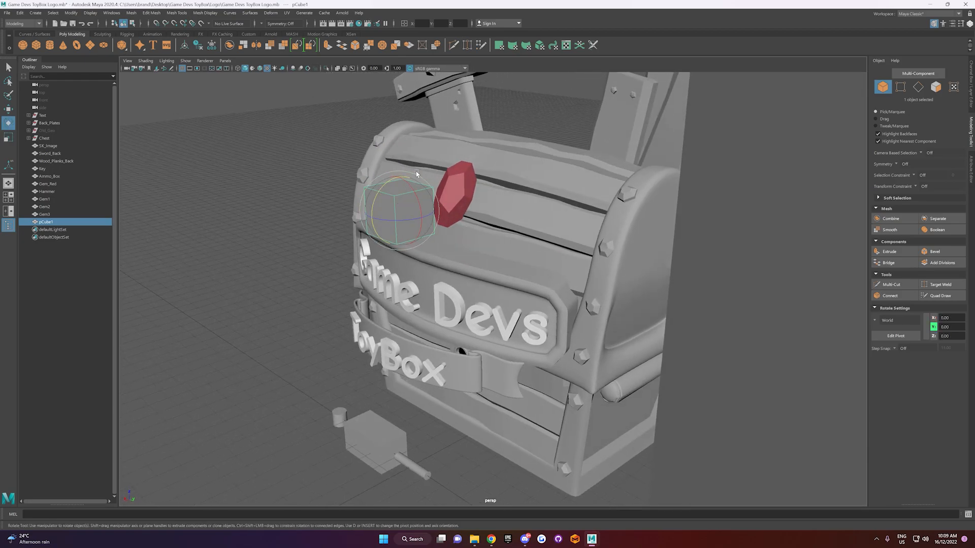
Step: Bevel the cube's four front-to-back edges with a fraction of 0.7 to form an octagonal block
key(w)
right_drag(406, 201, 404, 177)
click(411, 199)
shift+click(416, 238)
alt+drag(416, 238, 545, 231)
shift+click(546, 231)
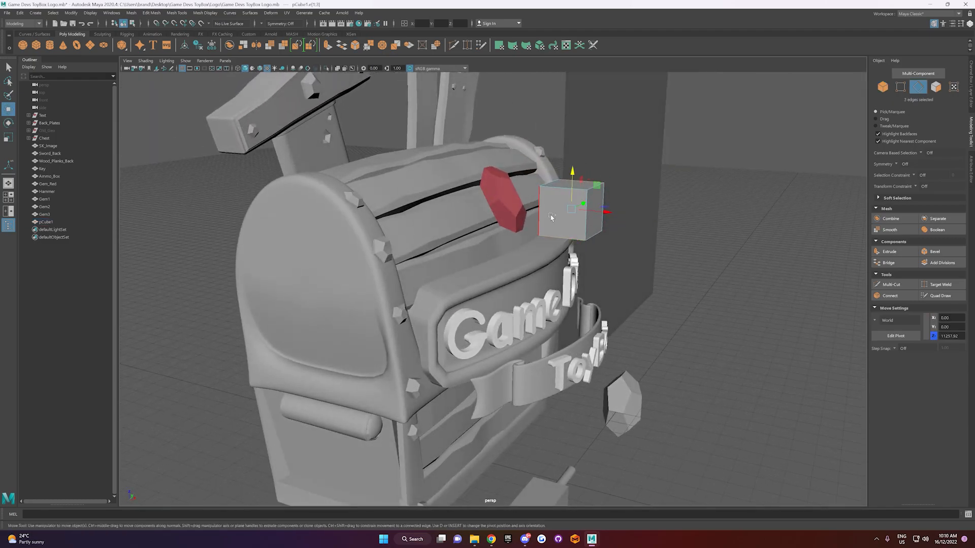
click(934, 252)
alt+drag(844, 257, 609, 248)
drag(689, 297, 690, 298)
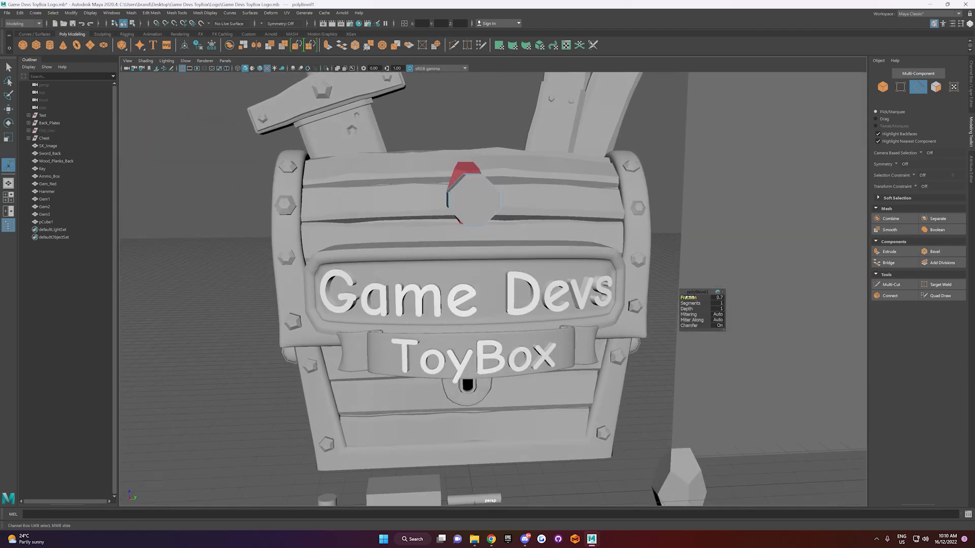
Step: Flatten the octagonal block along its X axis and rotate it to match the lid's slope behind the red gem
alt+drag(386, 203, 458, 203)
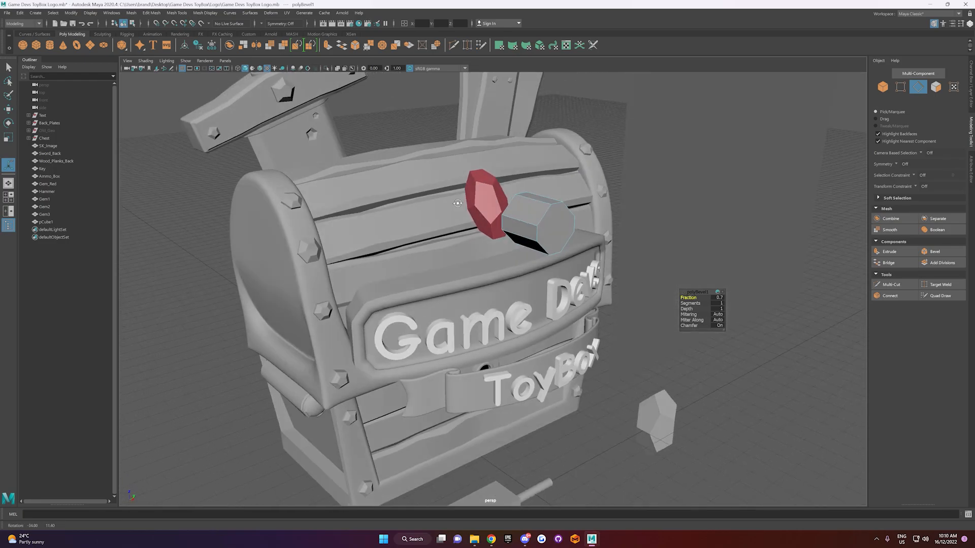
key(r)
mouse_move(550, 236)
right_down()
mouse_move(588, 208)
mouse_move(558, 224)
right_up()
drag(562, 233, 536, 226)
mouse_move(539, 226)
alt+mouse_down()
mouse_move(488, 231)
mouse_move(528, 224)
alt+mouse_up()
key(e)
drag(577, 191, 391, 197)
key(w)
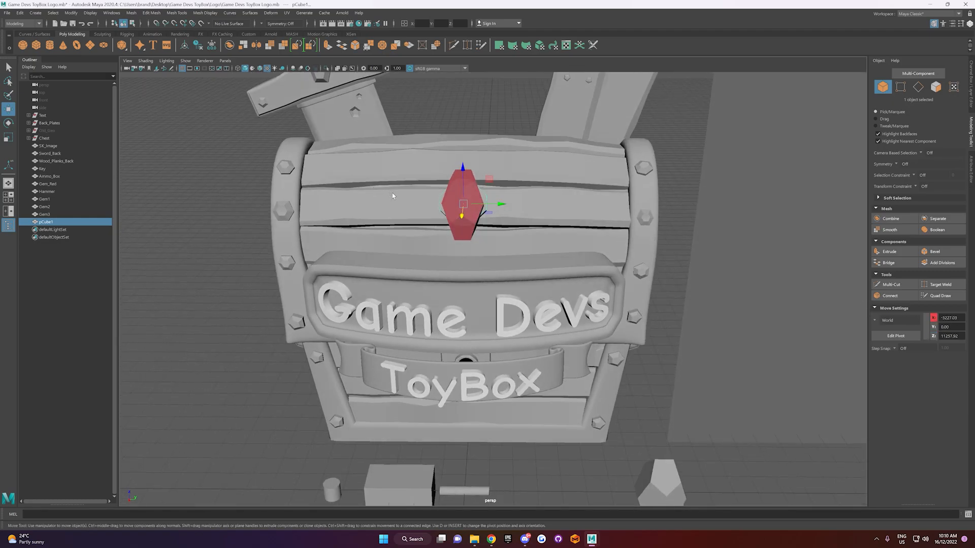
Step: Scale the flattened octagonal block up uniformly so that it extends around the red gem
key(r)
alt+drag(684, 257, 846, 341)
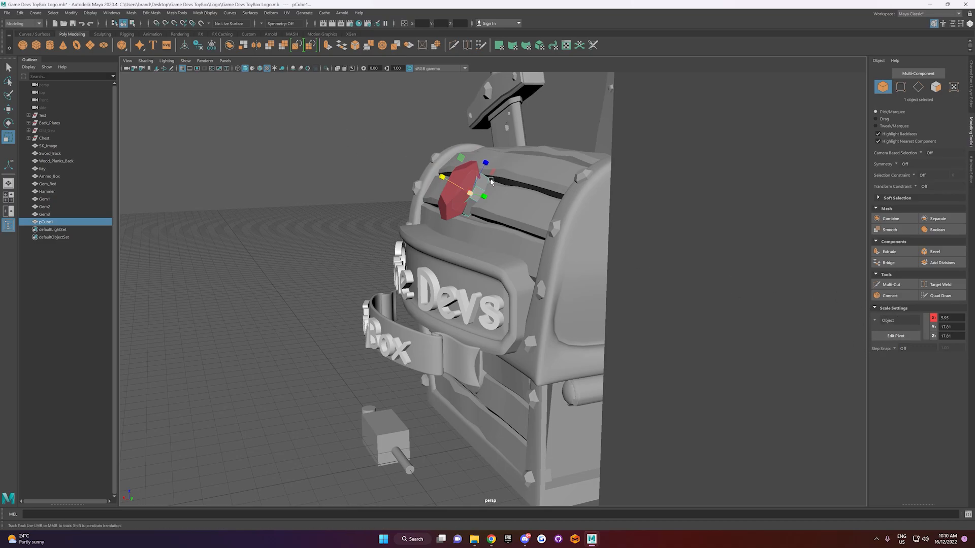
alt+drag(491, 181, 523, 199)
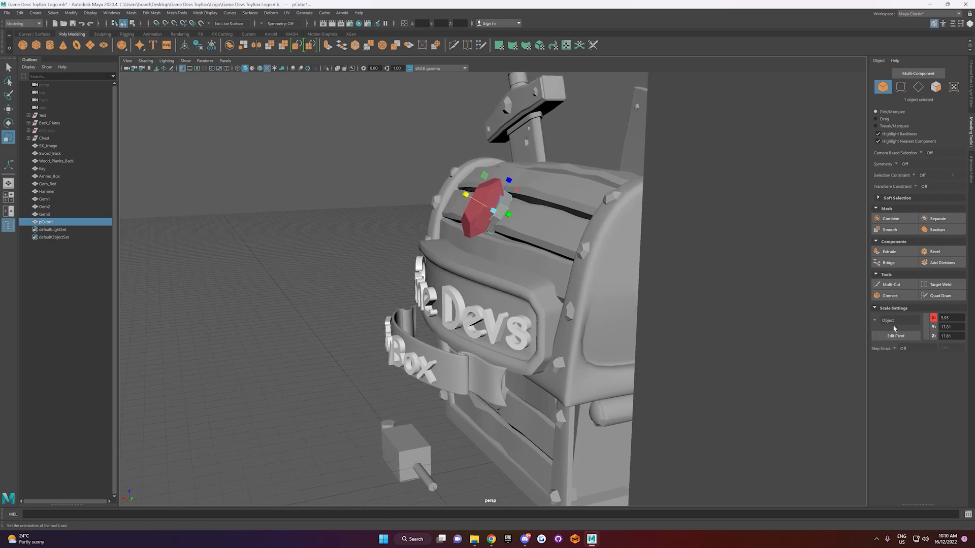
drag(498, 213, 521, 213)
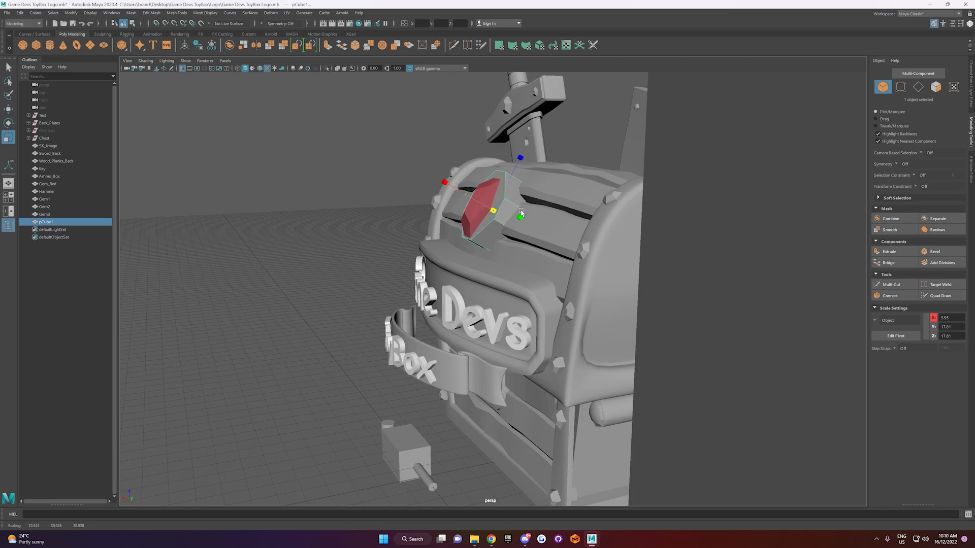
Step: Set the Move tool's axis orientation to Object and shift the octagonal block into place behind the red gem
key(w)
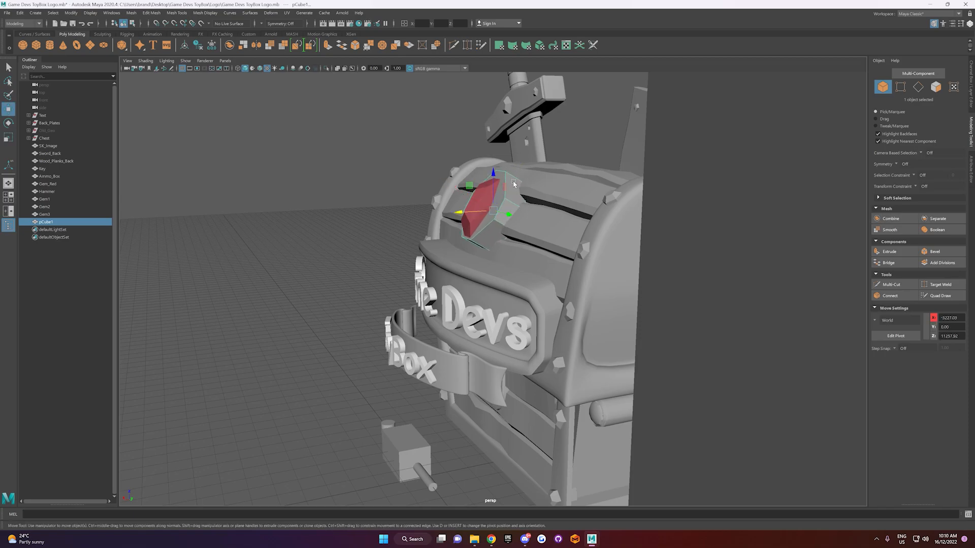
click(875, 321)
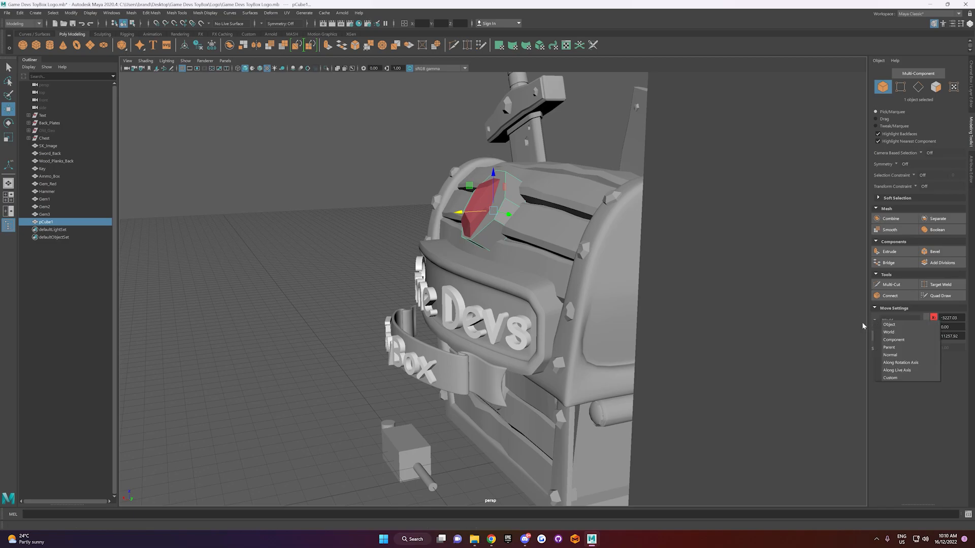
click(888, 325)
drag(510, 179, 559, 227)
drag(481, 233, 496, 205)
click(481, 235)
scroll(466, 207, up, 5)
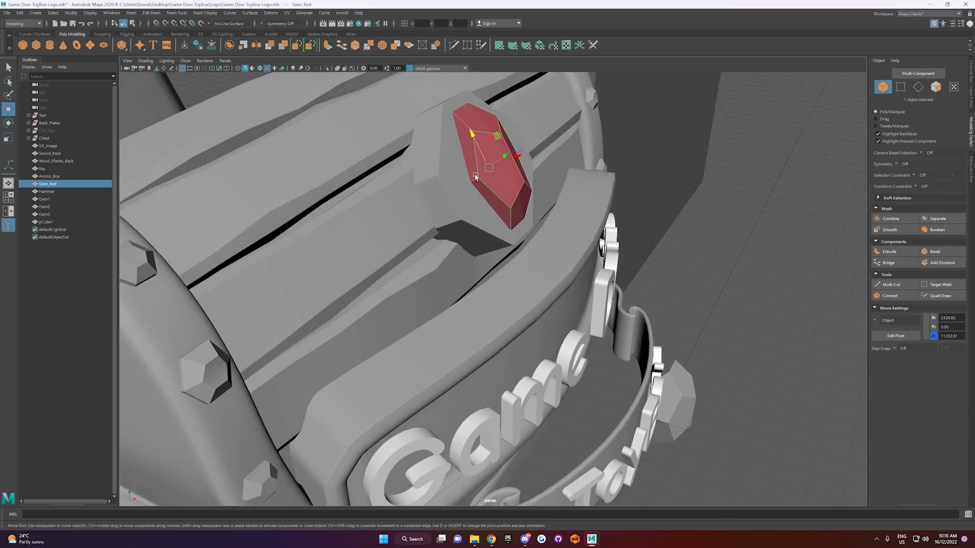
scroll(489, 178, up, 3)
right_drag(496, 158, 467, 123)
scroll(511, 137, down, 4)
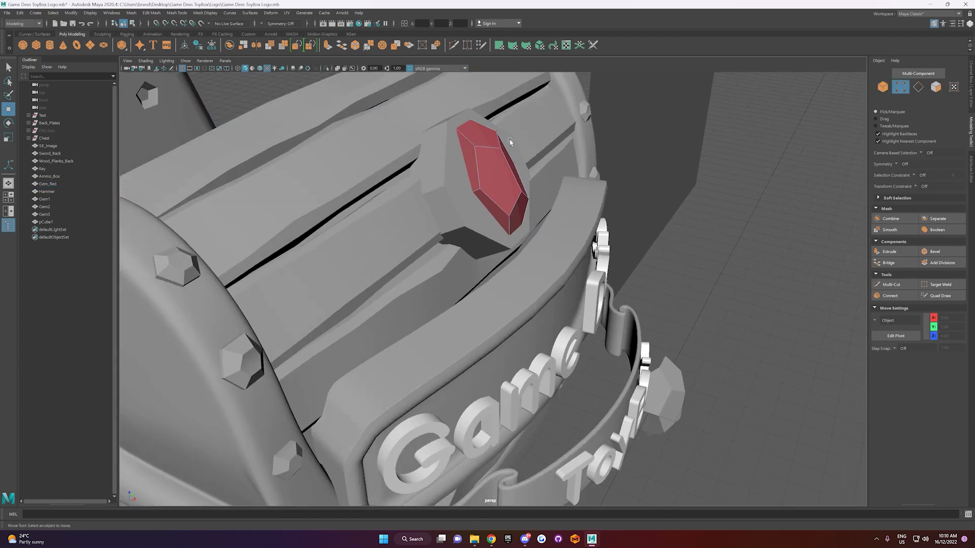
Step: Set the octagonal block's Y position to 0 and seat it centred behind the red gem
right_drag(452, 159, 488, 145)
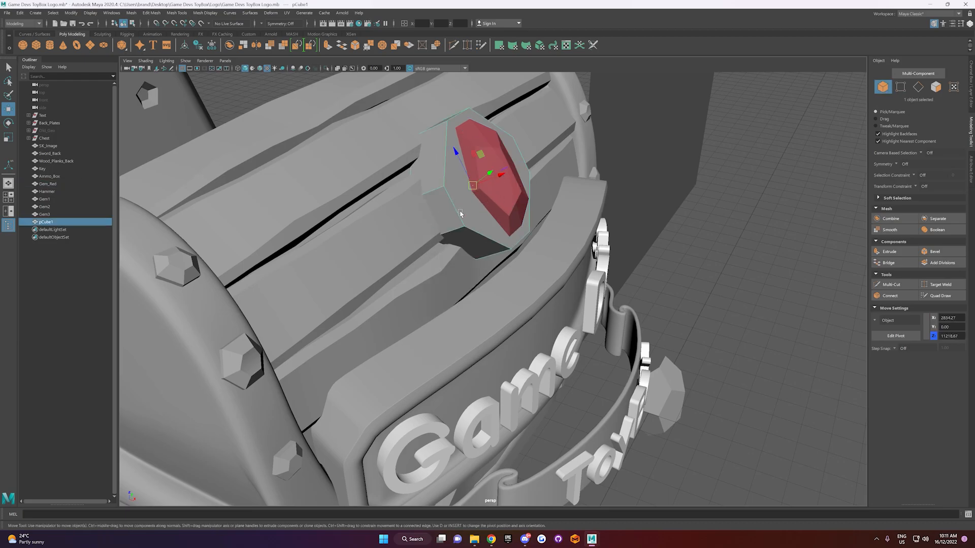
click(473, 185)
drag(472, 186, 478, 195)
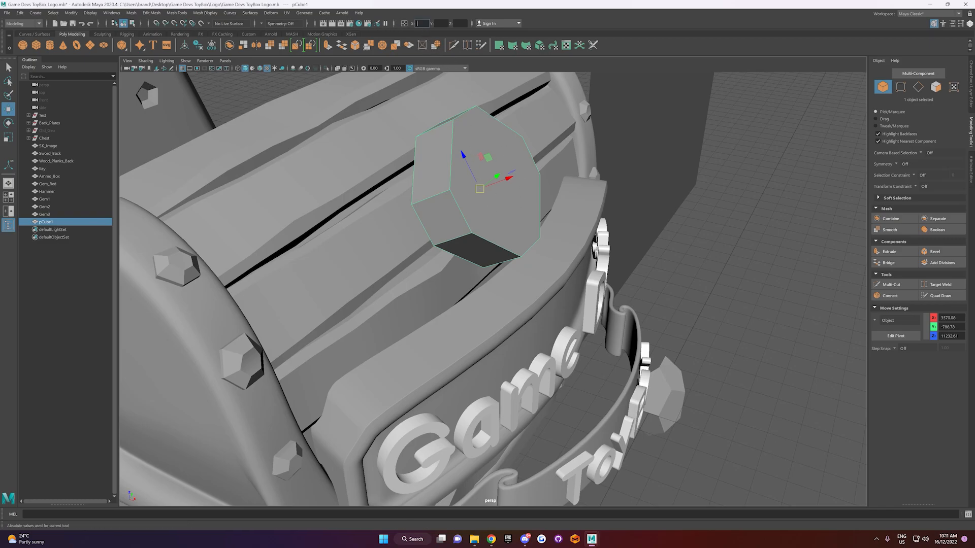
click(439, 24)
text(0)
key(Return)
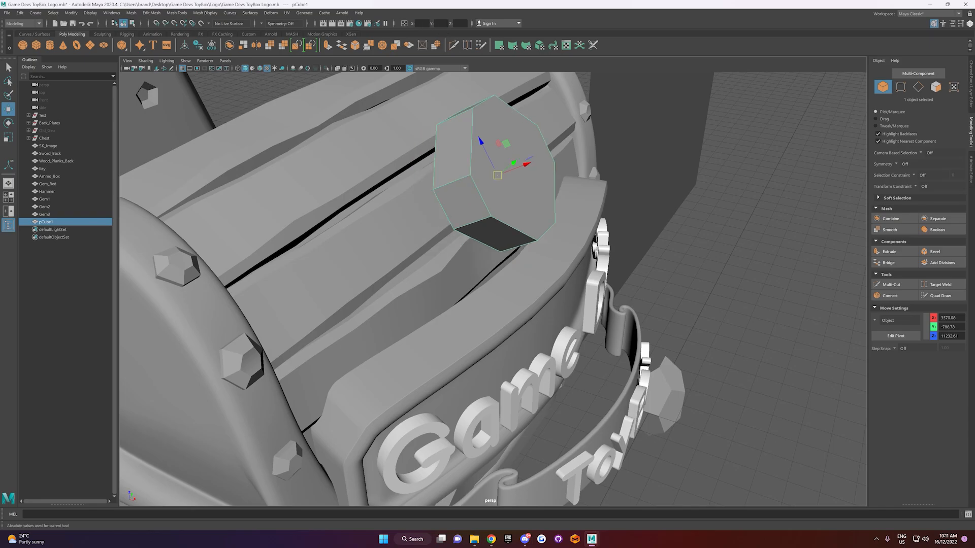
alt+drag(487, 189, 510, 154)
alt+drag(569, 172, 446, 163)
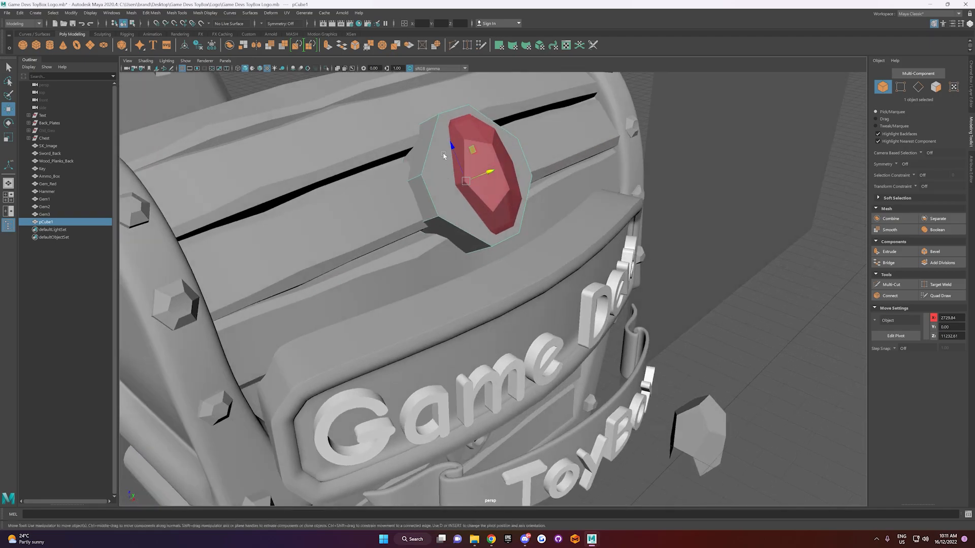
Step: Bevel the eight edges around the octagonal block's front face to give the gem mount a sloped rim
right_drag(437, 158, 435, 145)
click(428, 190)
shift+click(428, 189)
shift+click(471, 231)
shift+click(511, 230)
key(ctrl+z)
shift+click(526, 189)
shift+click(520, 134)
shift+click(491, 123)
key(ctrl+z)
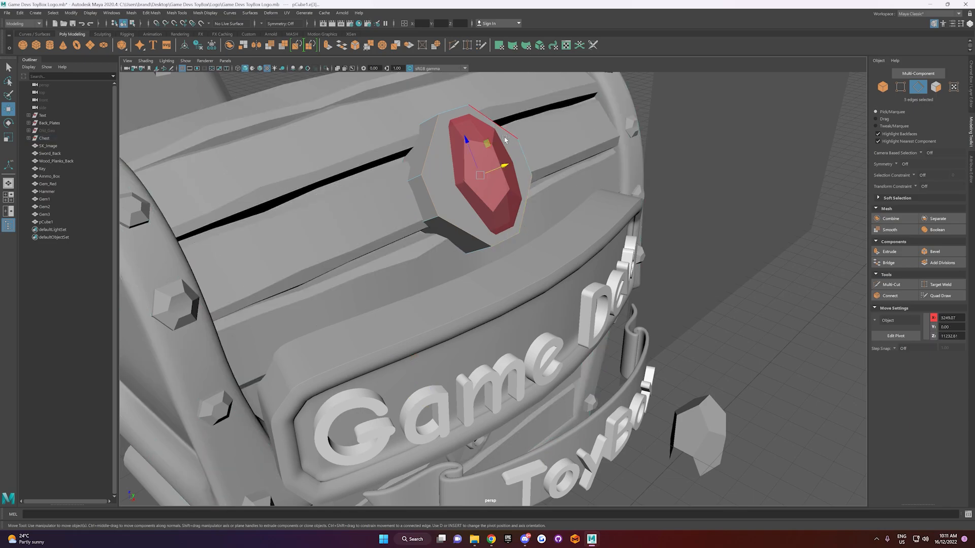
shift+click(510, 139)
shift+click(518, 151)
shift+click(448, 114)
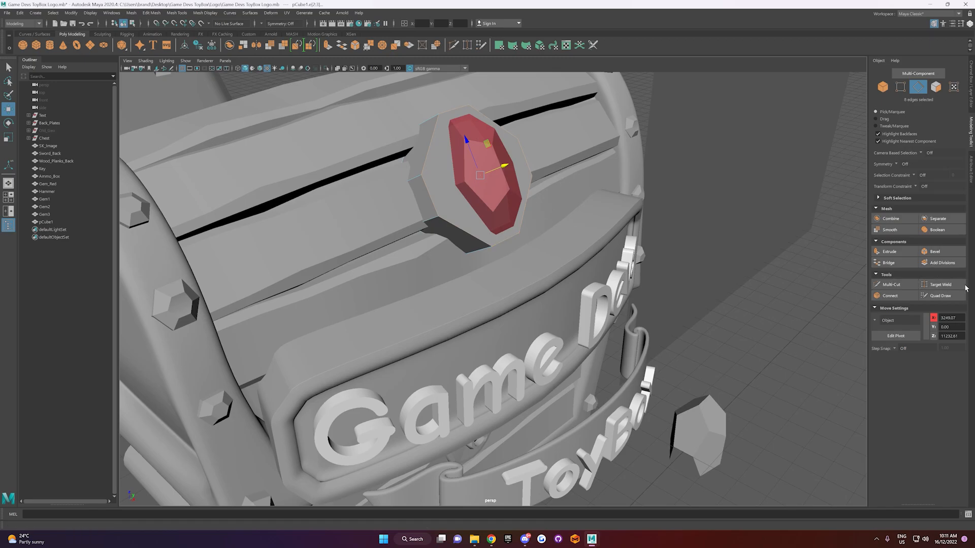
click(934, 252)
alt+drag(510, 188, 658, 252)
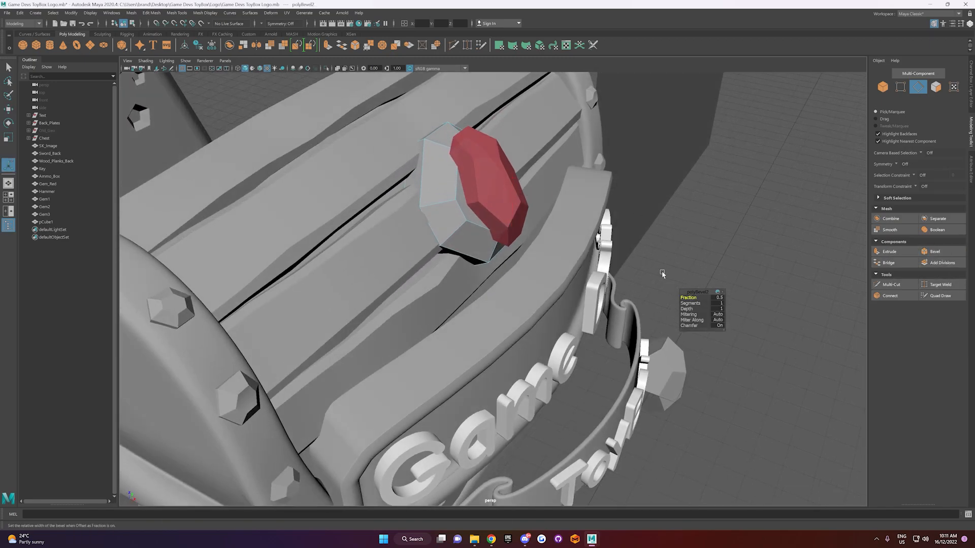
drag(690, 298, 401, 219)
Step: Narrow the octagonal mount across the lid with the Scale tool and fit the red gem inside it
key(F8)
key(r)
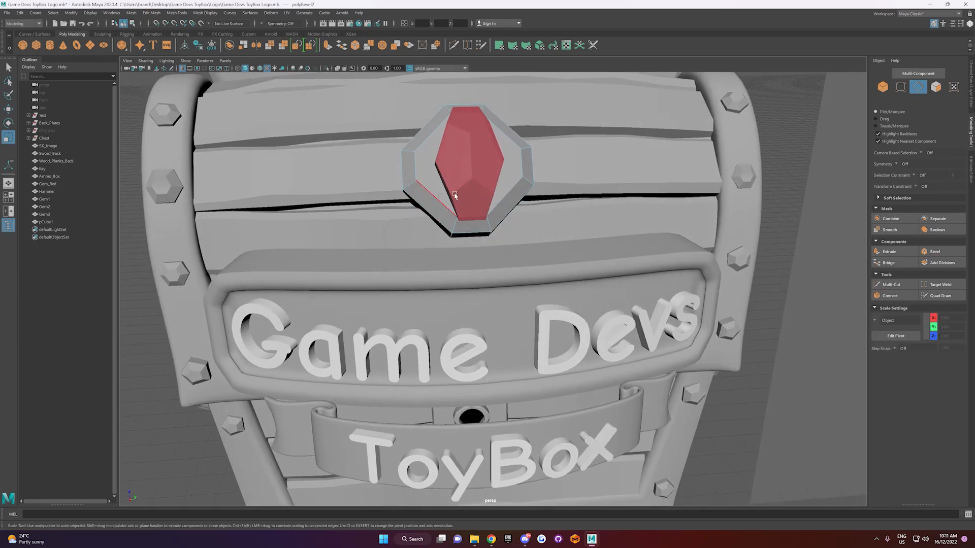
click(520, 160)
drag(502, 170, 432, 175)
drag(487, 130, 639, 130)
scroll(510, 202, down, 4)
alt+drag(511, 203, 486, 225)
click(490, 218)
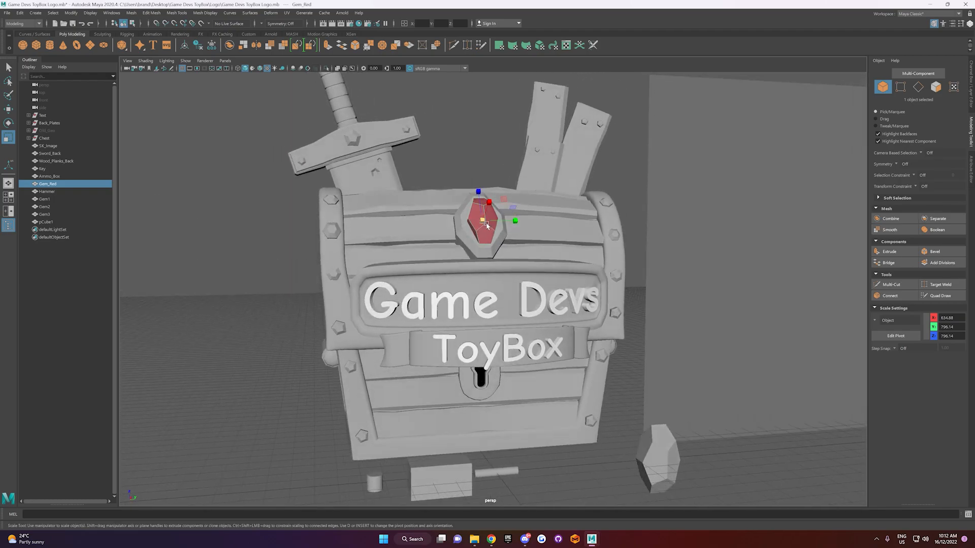
scroll(487, 226, down, 5)
click(515, 195)
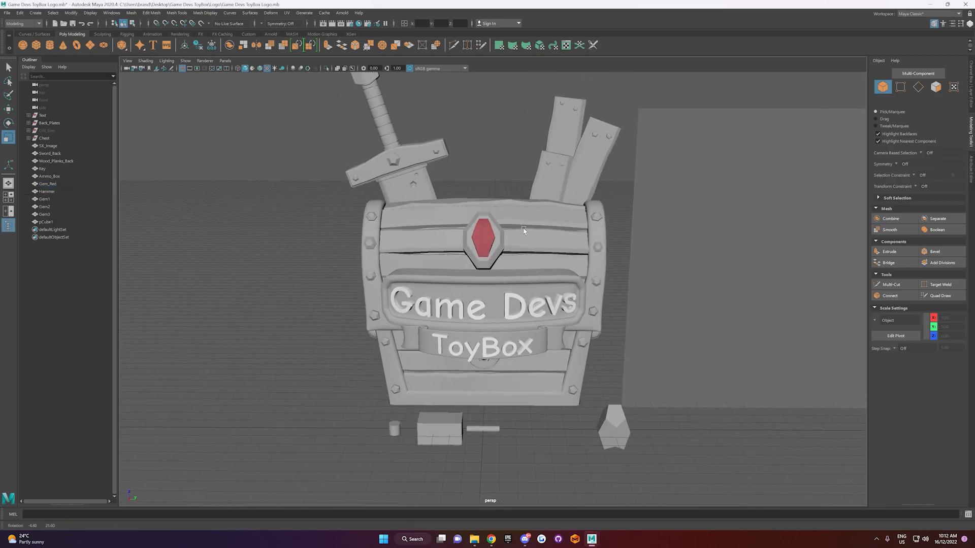
Step: Assign the existing Gem_Red_M material to Gem1, Gem2 and Gem3
alt+drag(472, 355, 483, 358)
alt+right_drag(483, 358, 621, 338)
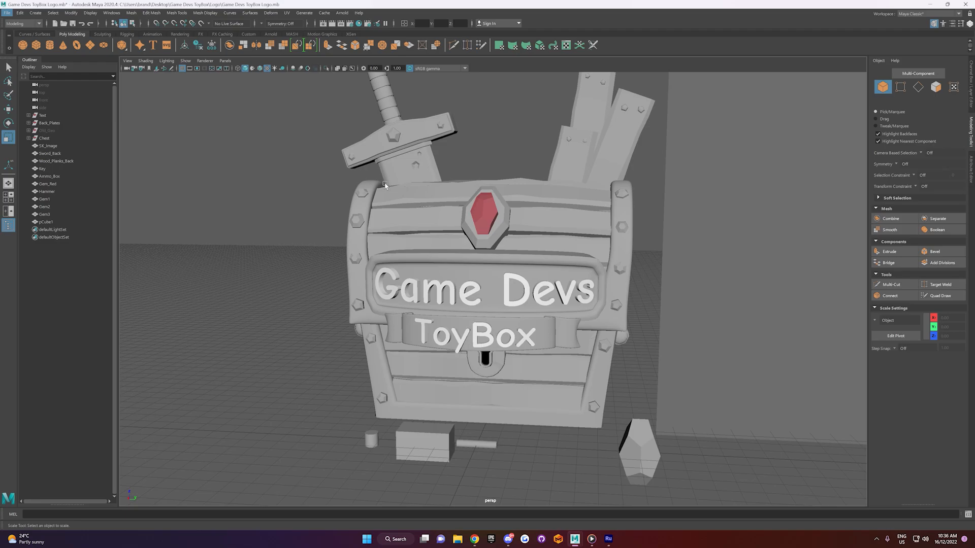
alt+drag(447, 227, 496, 258)
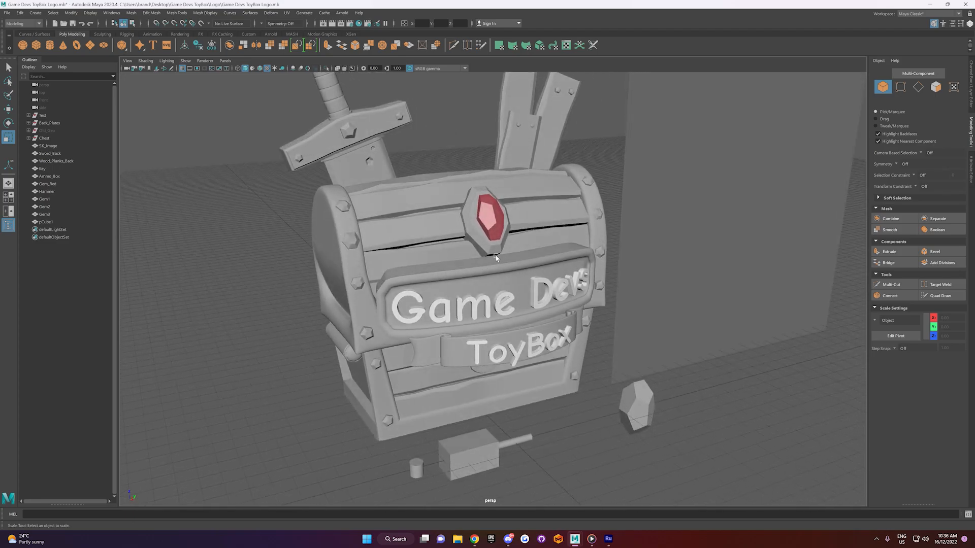
click(44, 199)
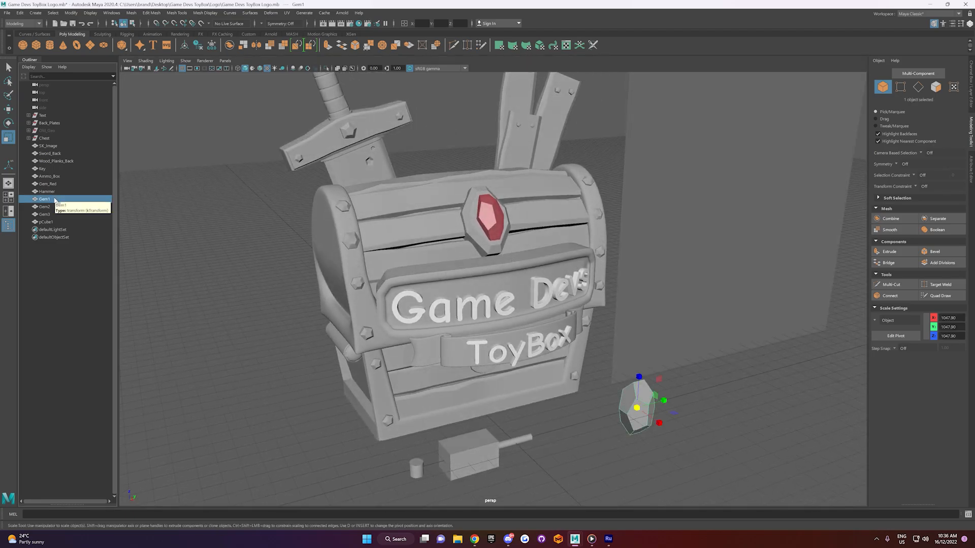
shift+click(51, 214)
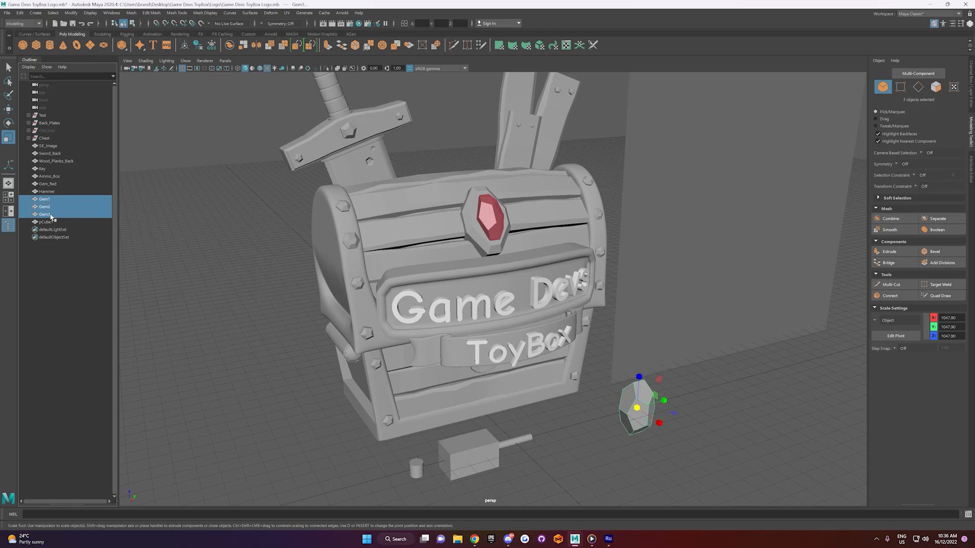
right_click(629, 409)
mouse_move(629, 542)
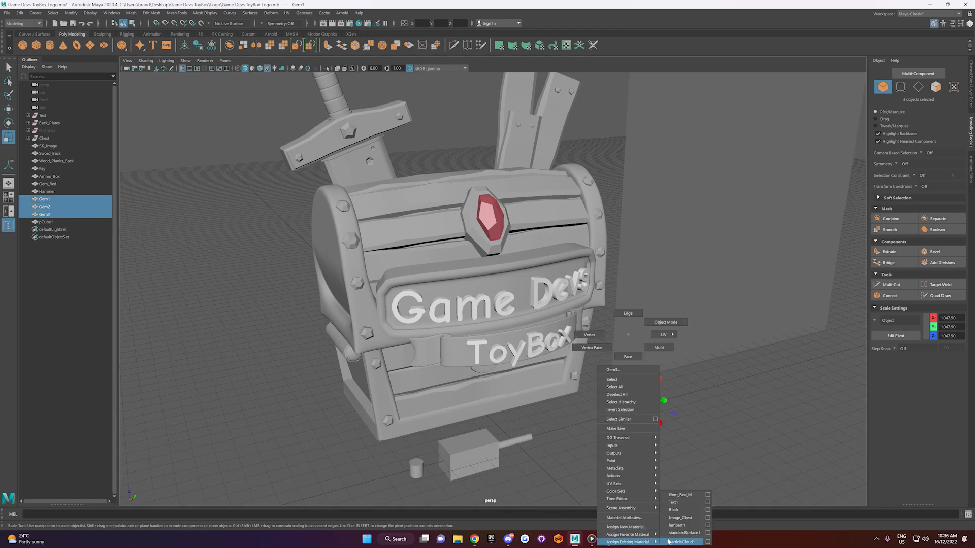
click(679, 495)
click(681, 443)
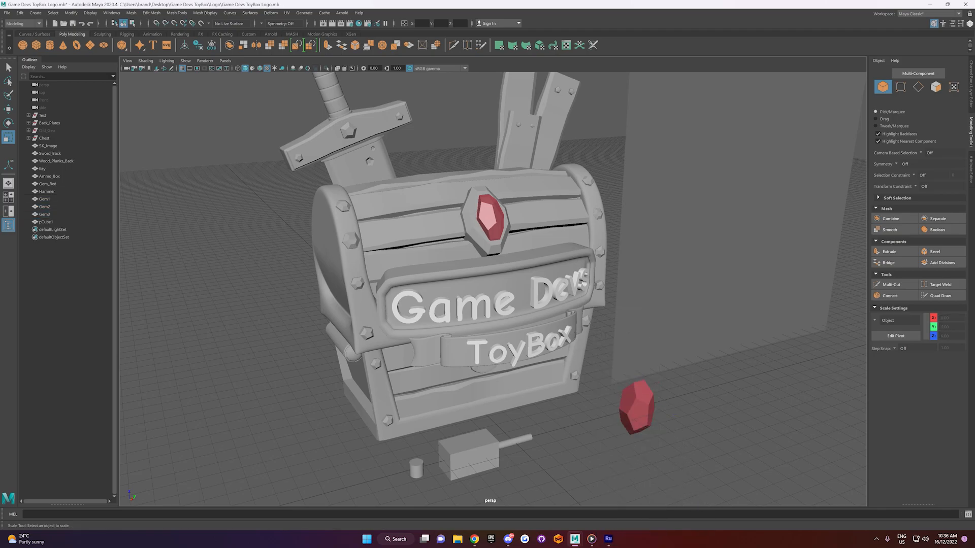
Step: Move Gem1 and Gem2 along the Y axis to separate them from Gem3 beside the chest
click(45, 199)
key(w)
shift+drag(665, 400, 730, 383)
click(58, 207)
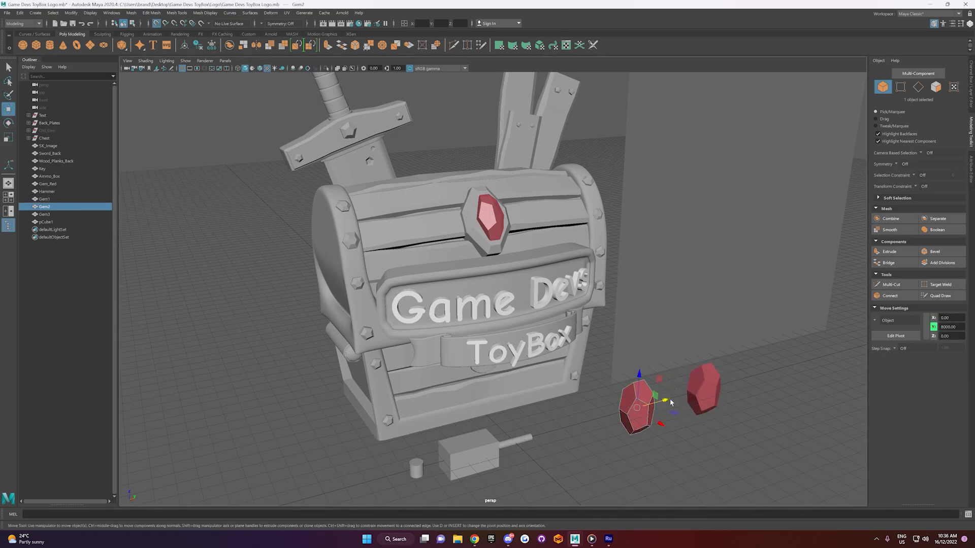
shift+drag(665, 402, 675, 433)
Step: Move Gem1 with grid snapping to Y 12000 so that the three gems form an evenly spaced row
click(678, 432)
alt+middle_drag(674, 433, 653, 427)
click(686, 417)
key(x)
mouse_move(706, 414)
mouse_down()
mouse_move(727, 412)
mouse_move(688, 412)
mouse_up()
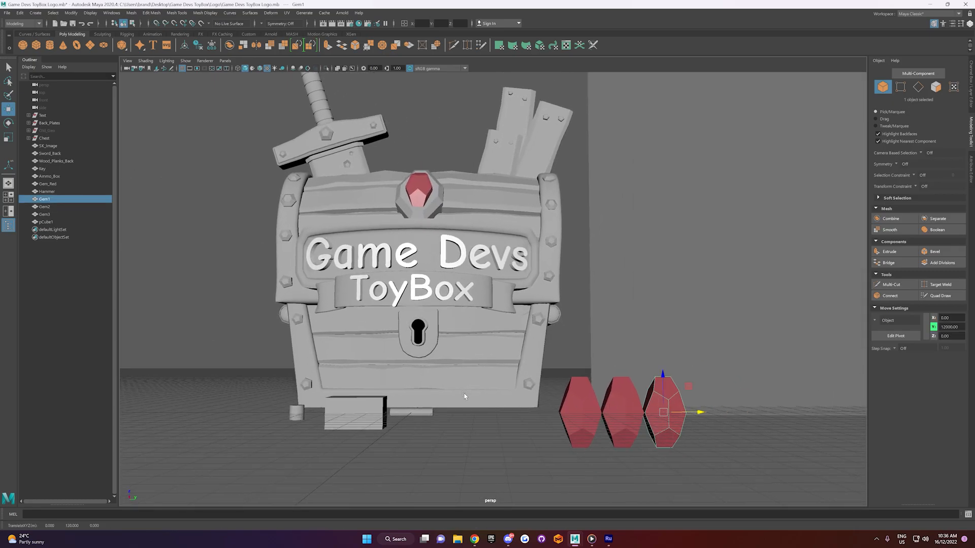
Step: Scale twelve vertices of the octagonal mount slightly along the X axis around the lid's red gem
alt+drag(463, 398, 454, 405)
alt+middle_drag(453, 404, 500, 427)
alt+right_drag(500, 427, 433, 372)
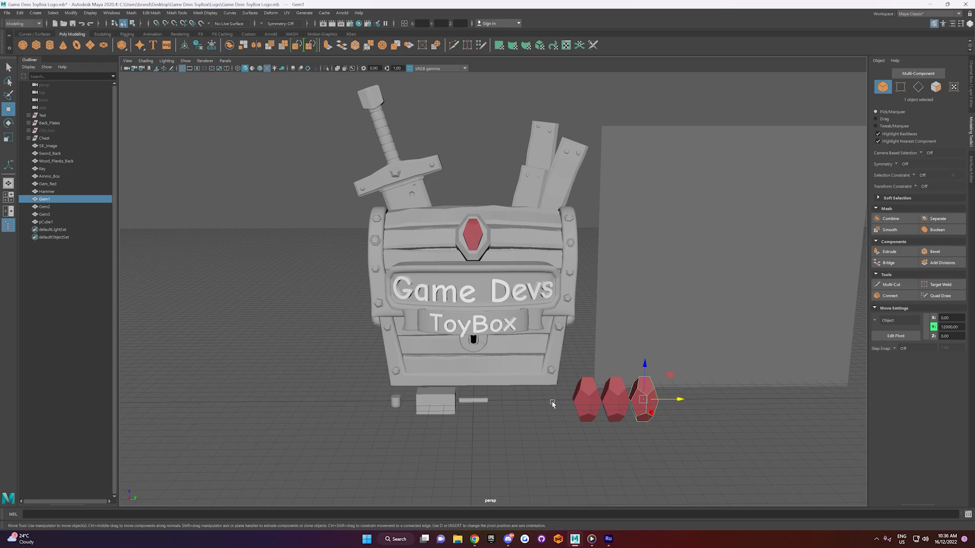
alt+drag(482, 257, 475, 229)
click(479, 256)
key(r)
click(479, 209)
right_drag(475, 230, 461, 236)
mouse_move(464, 248)
mouse_down()
mouse_move(459, 238)
mouse_move(491, 252)
mouse_move(481, 222)
mouse_move(476, 239)
mouse_up()
click(472, 221)
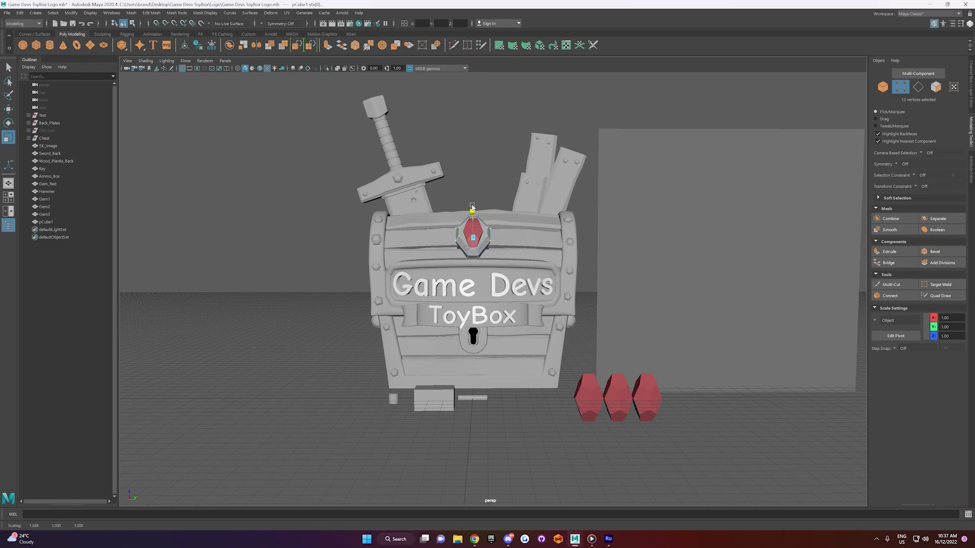
alt+drag(480, 236, 480, 268)
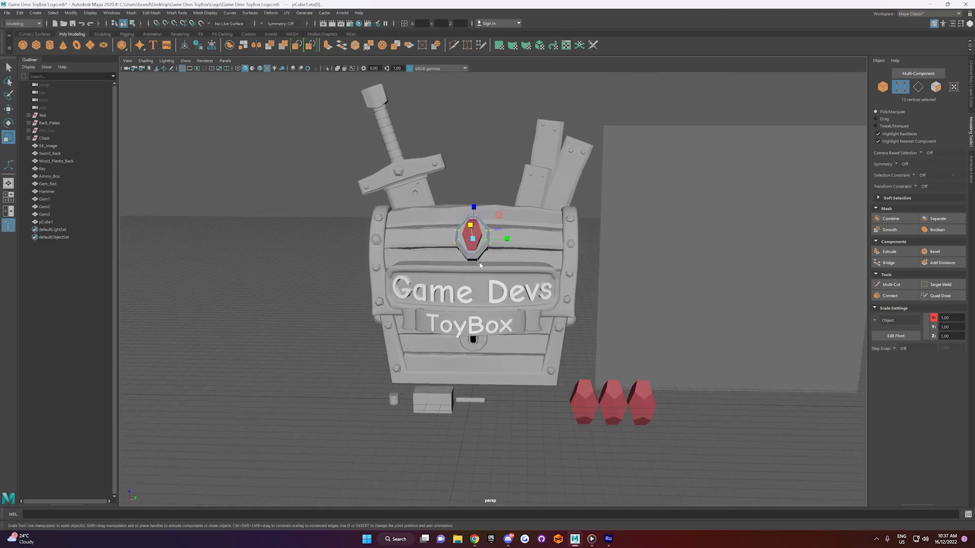
Step: Move small groups of the octagonal mount's vertices to refine its outline around the lid's red gem
click(509, 242)
key(w)
key(F8)
right_click(475, 244)
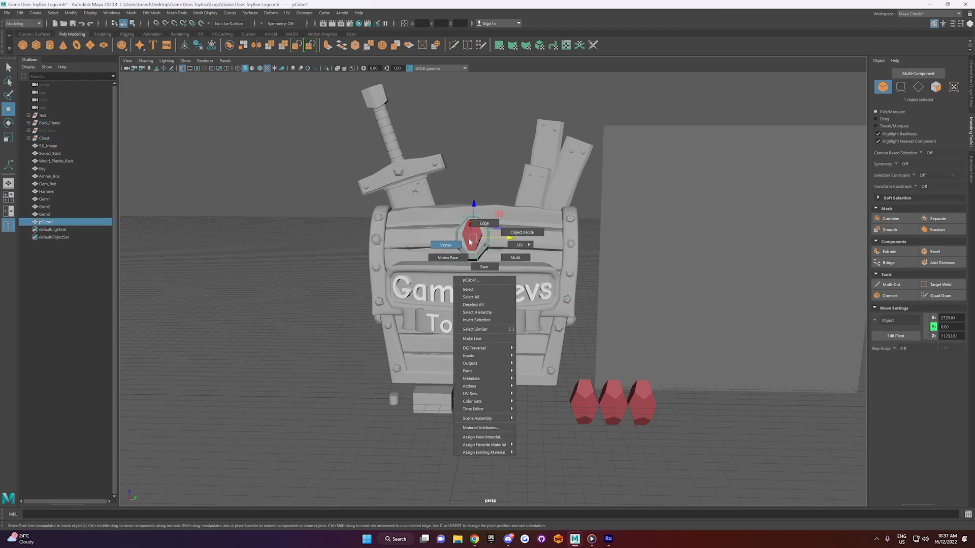
click(446, 245)
click(590, 233)
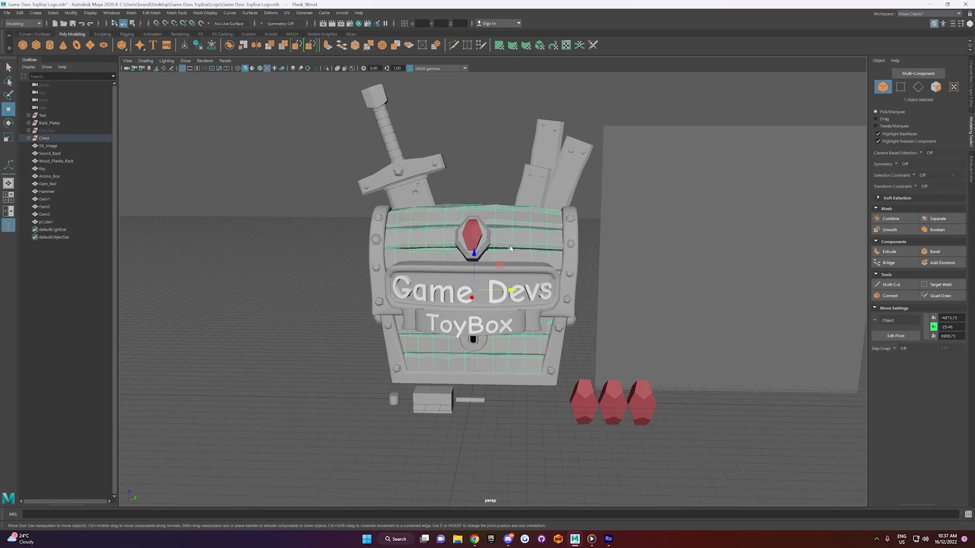
drag(489, 246, 485, 236)
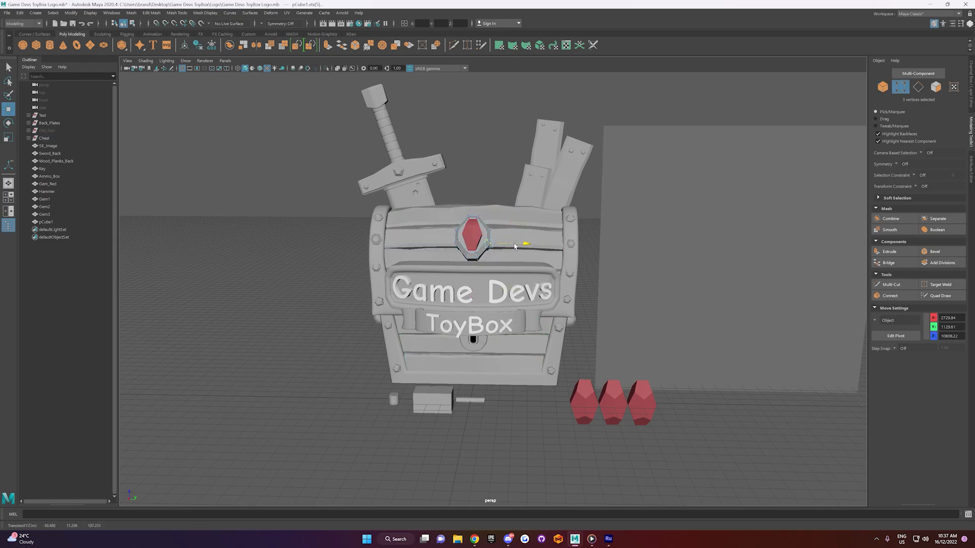
drag(463, 214, 479, 227)
drag(466, 211, 418, 228)
key(F8)
click(500, 176)
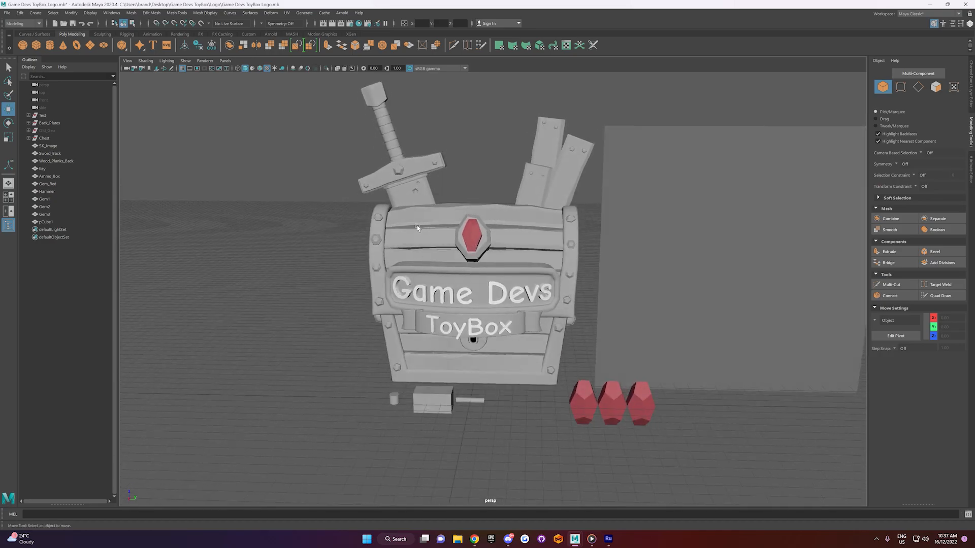
Step: Delete the hidden back faces of the octagonal mount while it is isolated, and restore the full scene
alt+drag(492, 217, 523, 250)
click(476, 234)
click(326, 69)
right_drag(523, 251, 510, 254)
click(510, 253)
key(Delete)
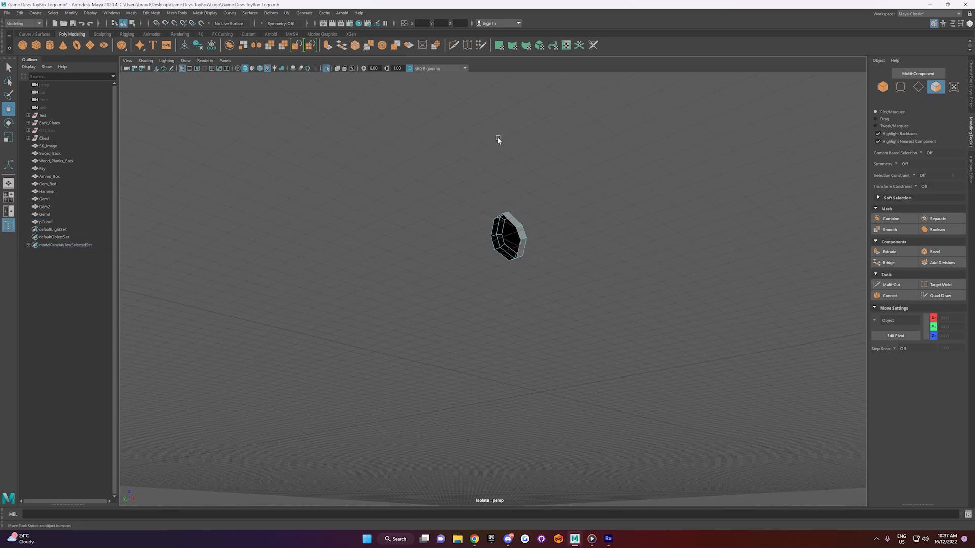
click(327, 68)
Step: Raise the keyhole lock plate on the chest front to Z 4264.23
alt+drag(629, 228, 633, 230)
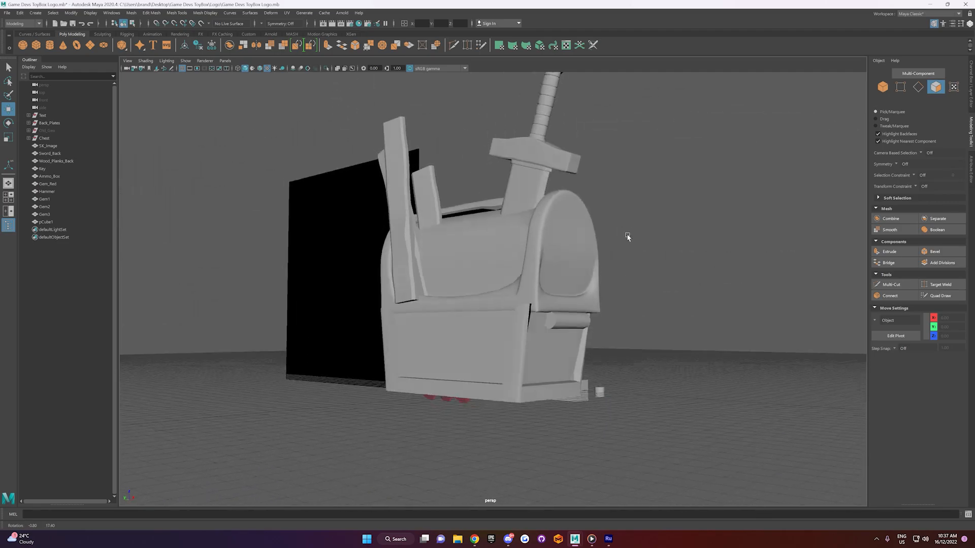
click(531, 327)
alt+drag(535, 323, 481, 181)
click(497, 175)
alt+drag(517, 244, 489, 318)
click(480, 343)
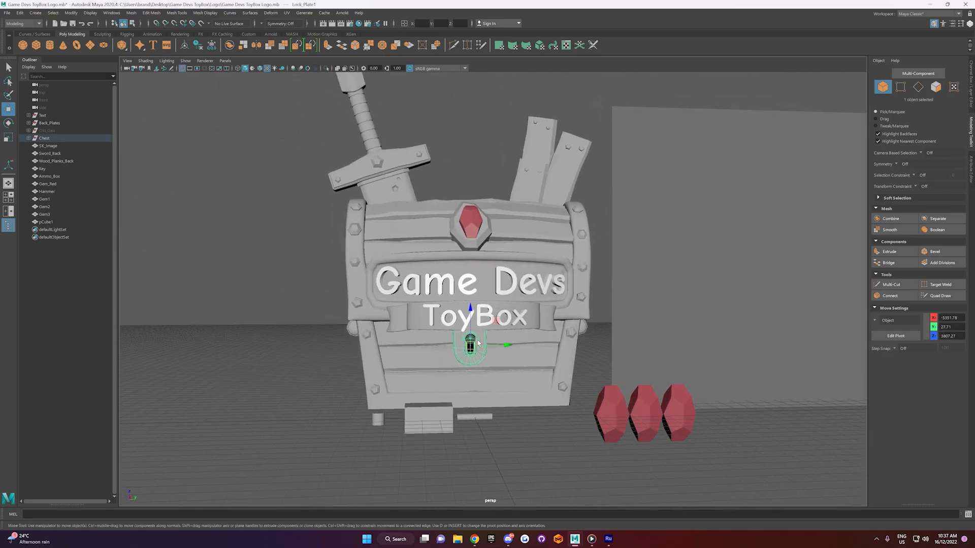
click(471, 324)
alt+drag(472, 334, 473, 316)
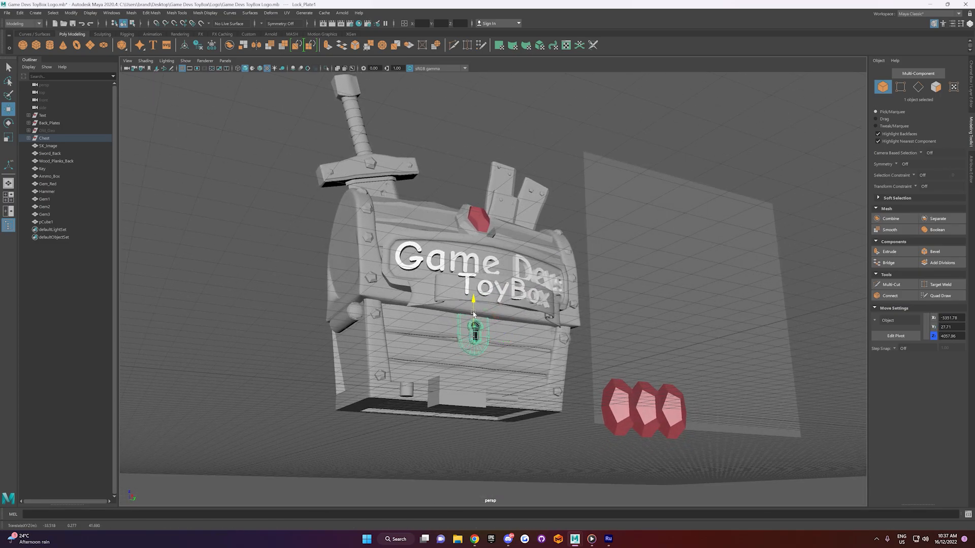
click(552, 176)
alt+drag(552, 175, 515, 221)
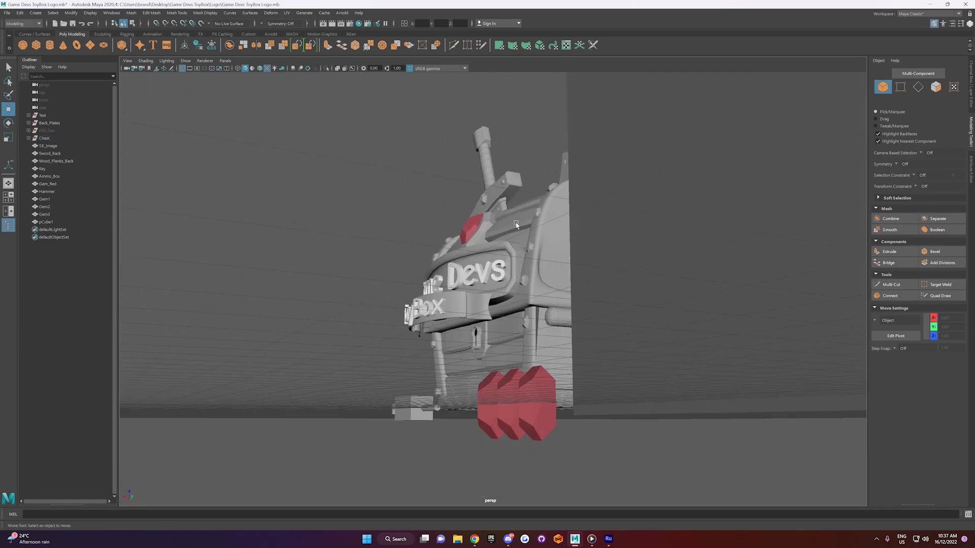
click(476, 340)
drag(456, 336, 456, 340)
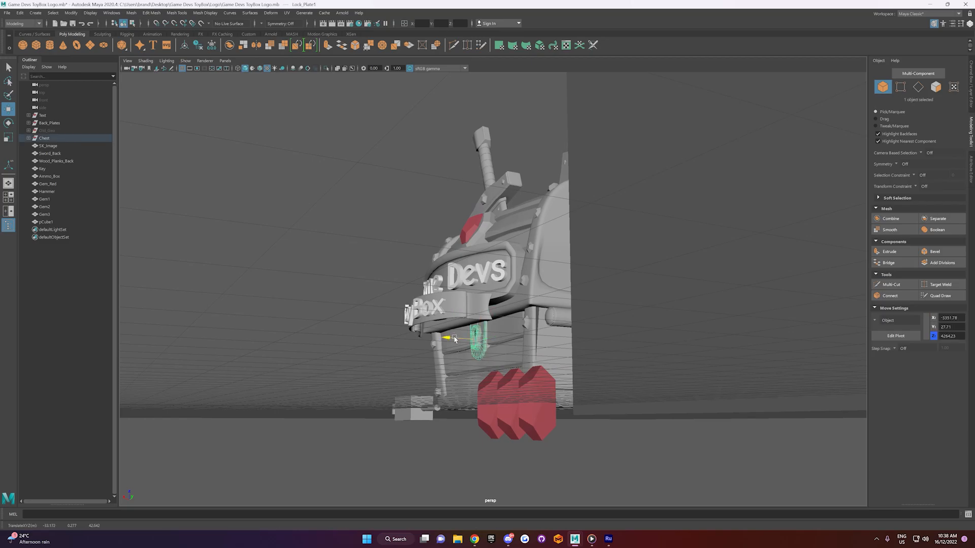
Step: Move the keyhole lock plate along the X axis out from the chest front
click(309, 299)
alt+drag(310, 300, 437, 299)
click(486, 349)
alt+drag(486, 348, 518, 338)
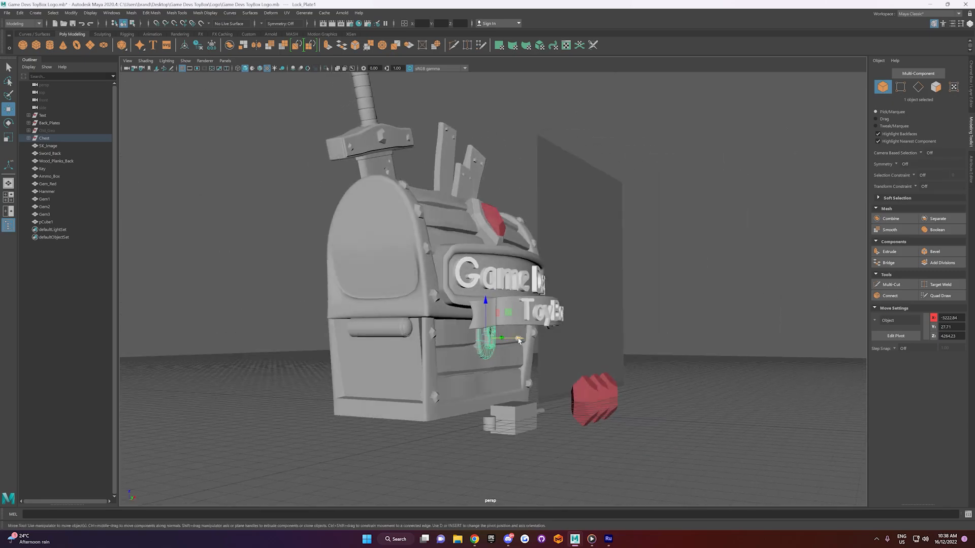
click(527, 170)
Step: Move the name plate, the ribbon and the Game Devs ToyBox text together up the chest to Z 8134.84
alt+drag(526, 170, 497, 262)
click(467, 291)
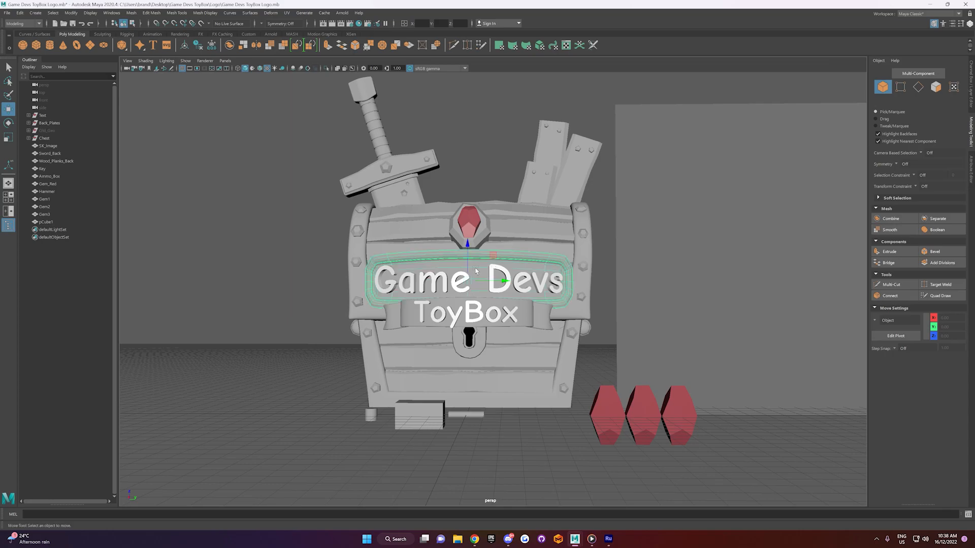
shift+click(523, 319)
shift+click(413, 277)
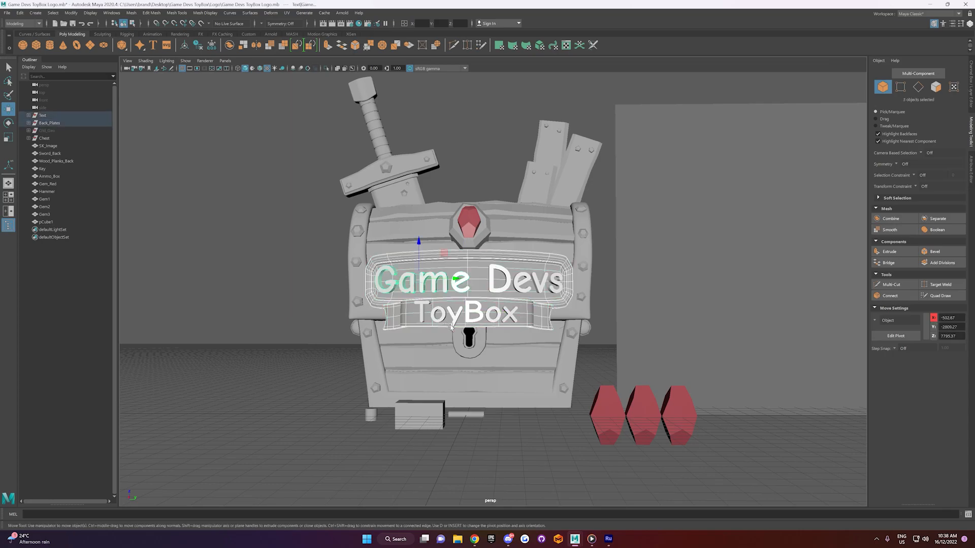
shift+click(481, 314)
shift+click(495, 271)
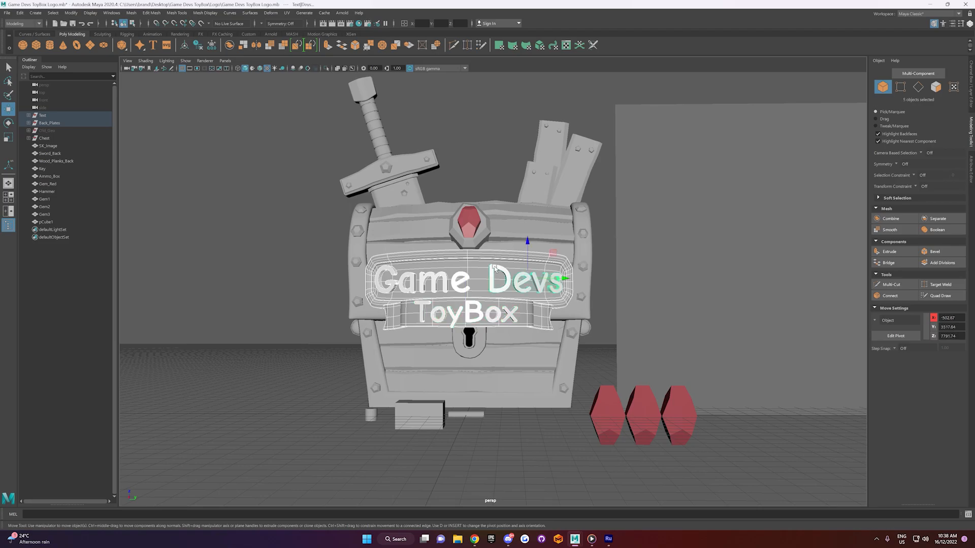
drag(528, 240, 563, 284)
key(ctrl+z)
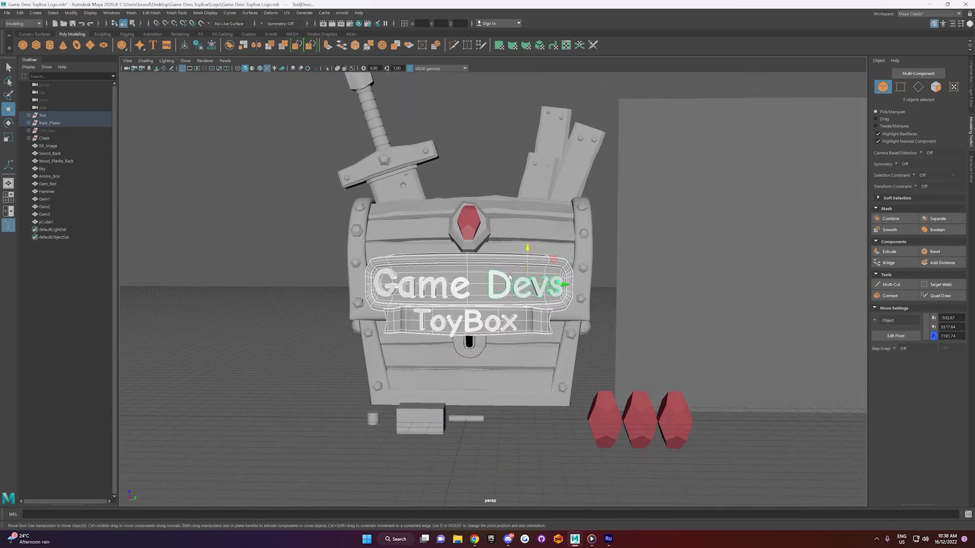
scroll(507, 281, down, 5)
key(space)
scroll(652, 383, down, 6)
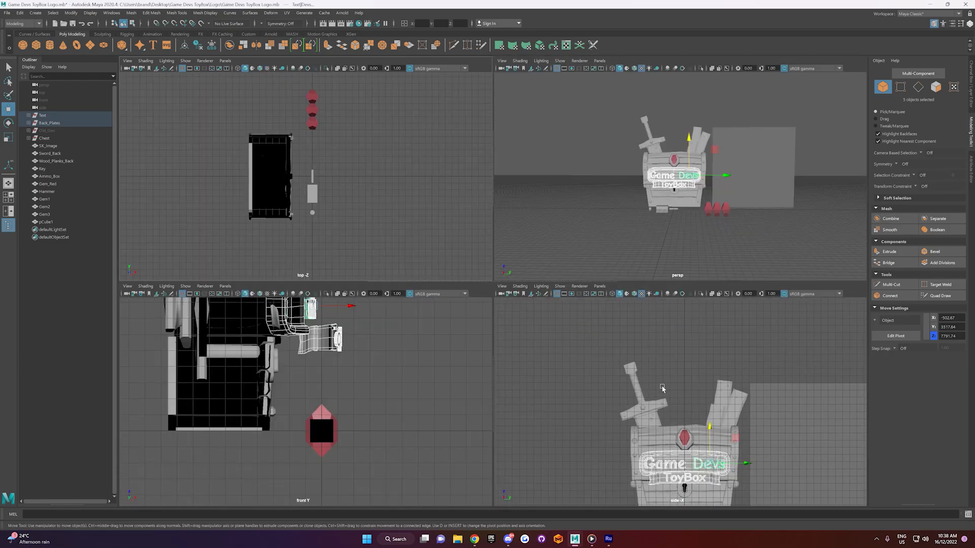
scroll(701, 358, up, 6)
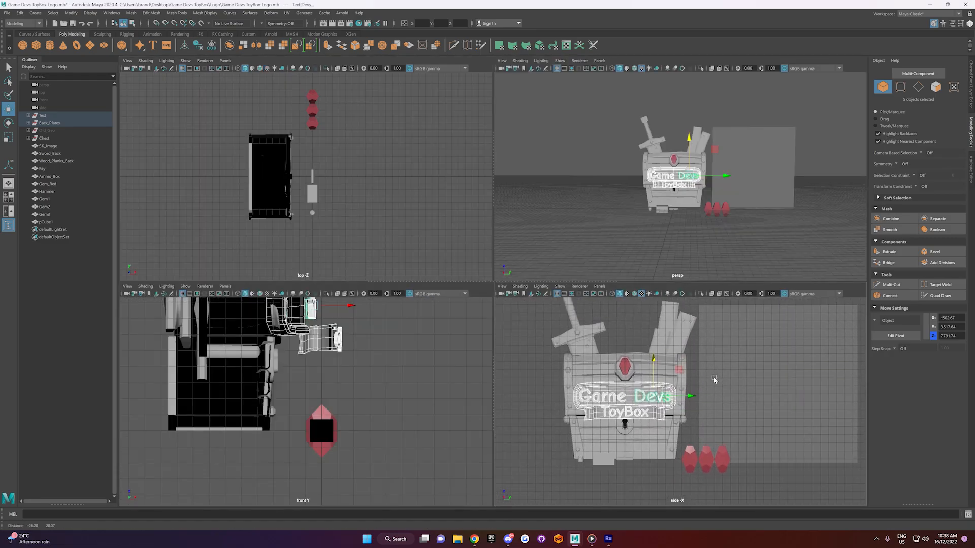
drag(653, 359, 654, 356)
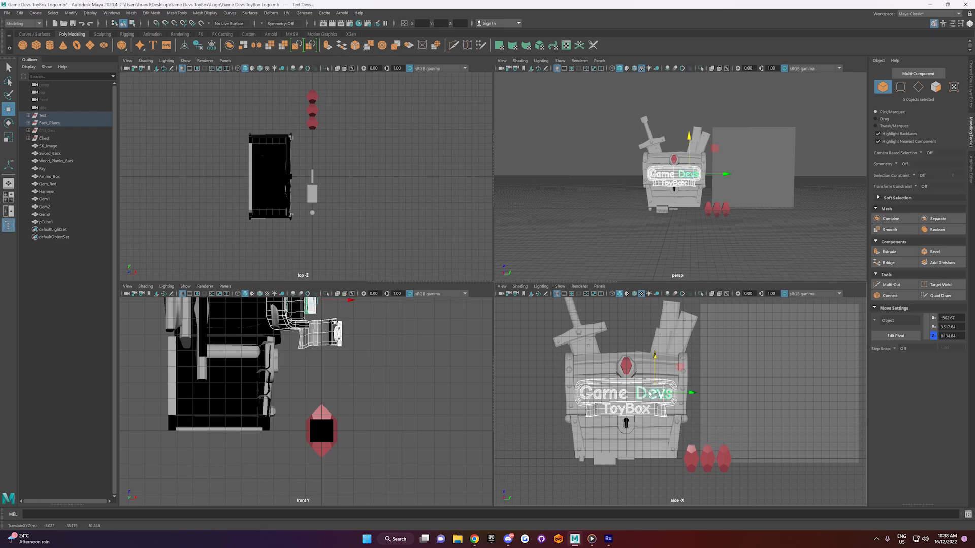
click(668, 222)
key(space)
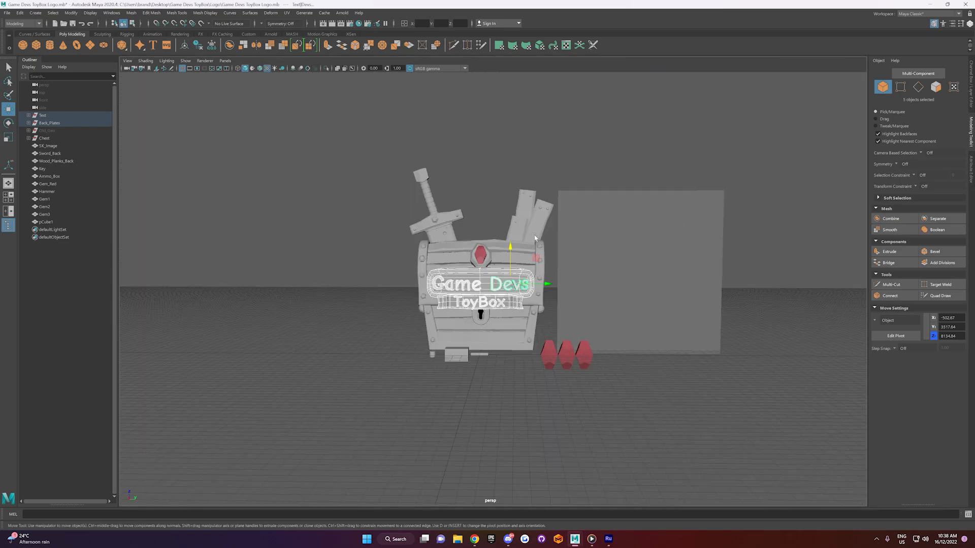
Step: Save the scene
scroll(503, 201, up, 3)
click(6, 14)
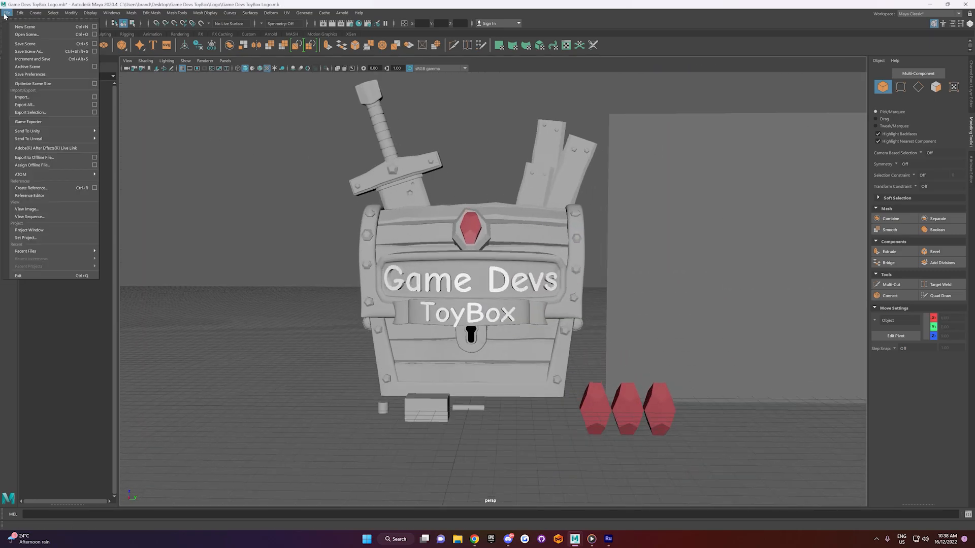
click(25, 44)
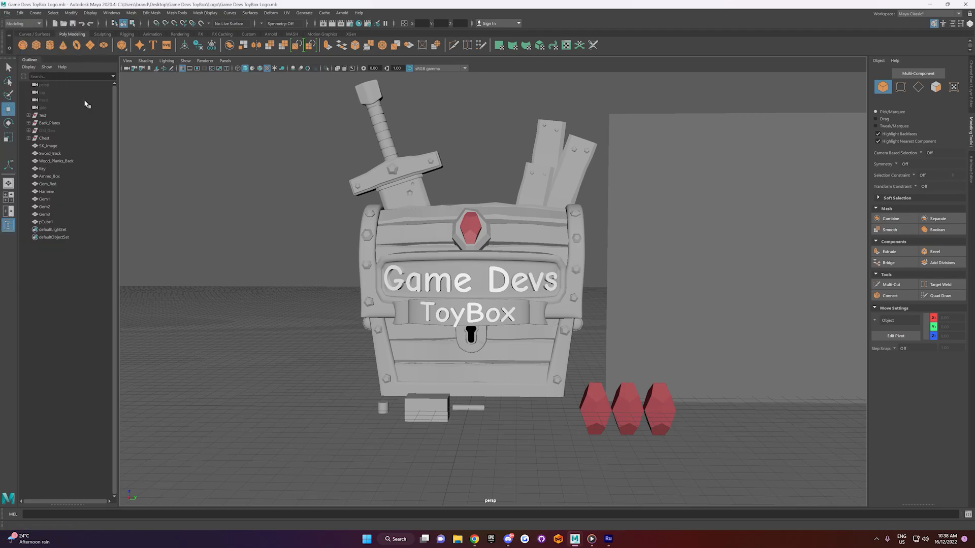
Step: Raise Gem1, Gem2 and Gem3 together with grid snapping to Z 2000
click(55, 199)
scroll(614, 364, up, 2)
alt+middle_drag(585, 360, 585, 303)
alt+drag(585, 346, 608, 349)
click(611, 389)
alt+drag(598, 372, 594, 365)
middle_drag(594, 365, 602, 365)
drag(603, 368, 632, 380)
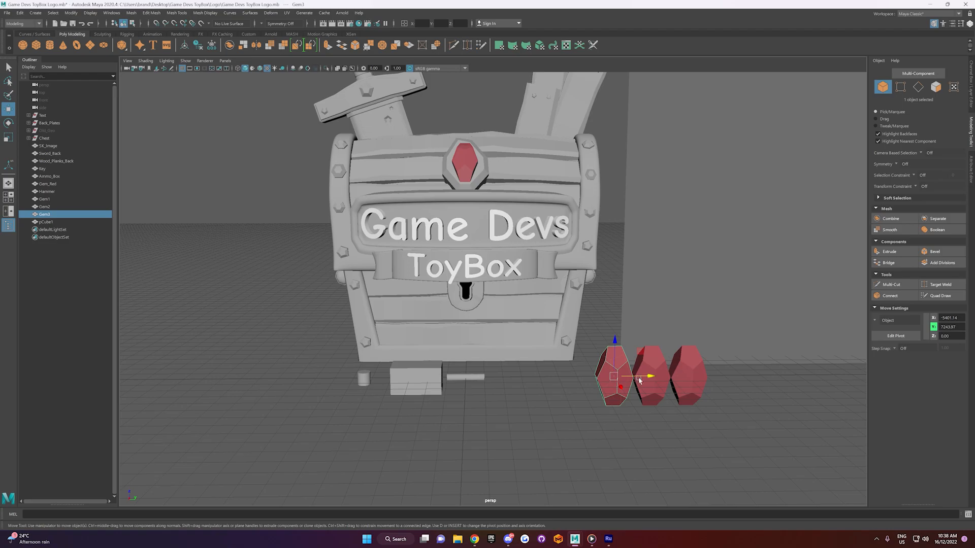
shift+click(660, 364)
shift+click(699, 368)
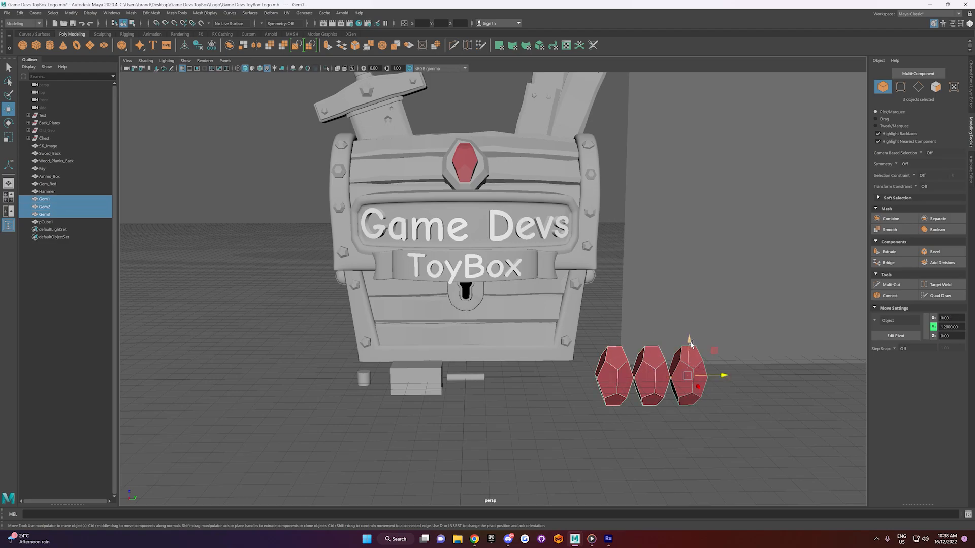
key(x)
drag(688, 340, 689, 336)
Step: Snap the three gems' pivot to the bottom vertex of Gem1 and lower them with grid snapping to Z 0
alt+drag(680, 387, 679, 327)
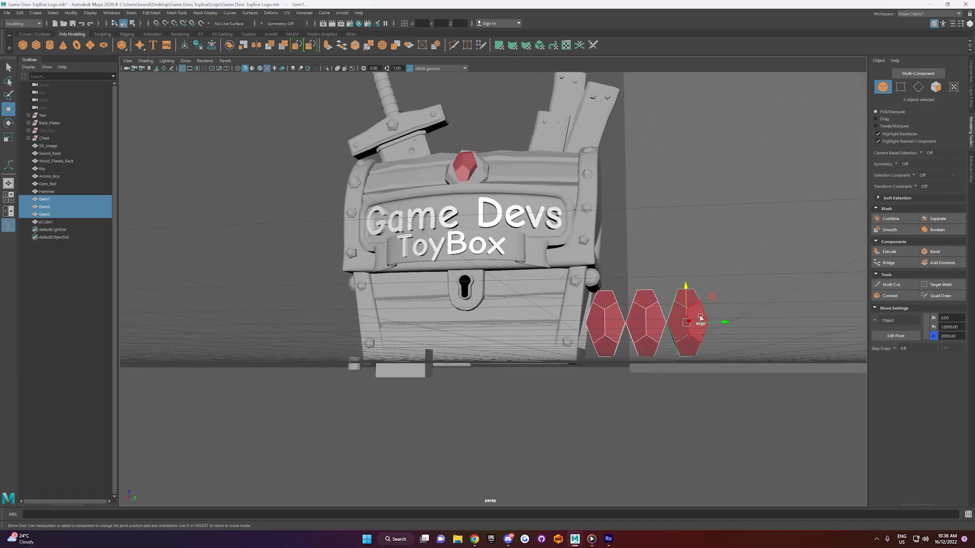
key(d)
key(v)
drag(687, 324, 681, 358)
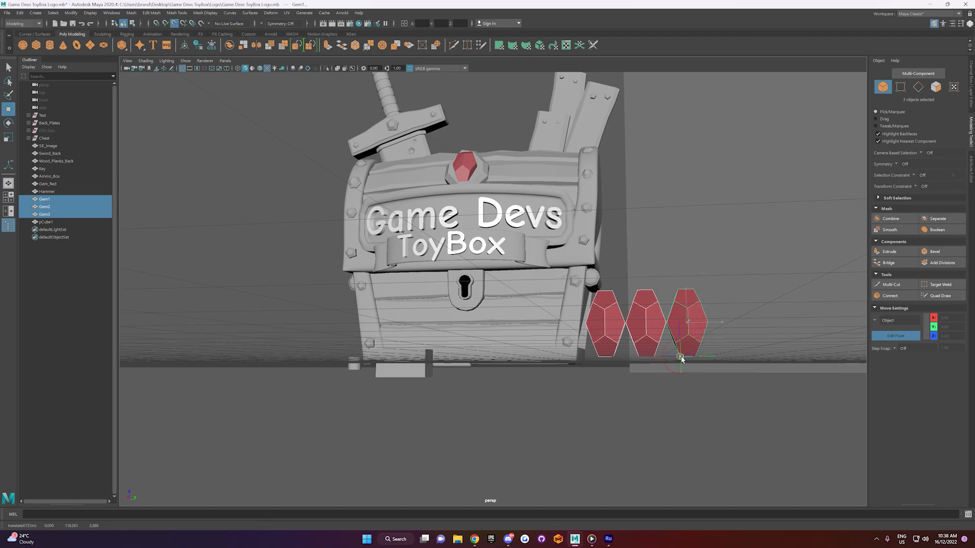
key(d)
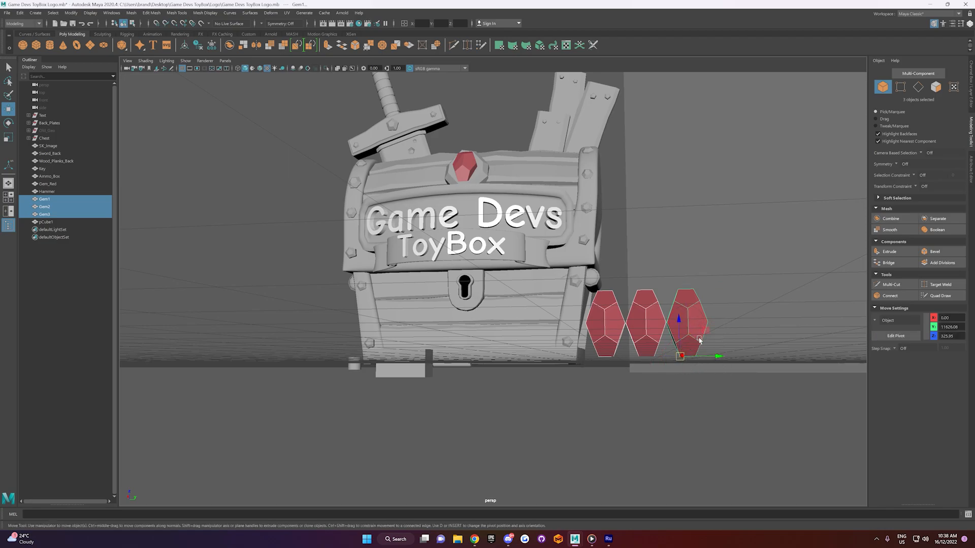
key(x)
drag(677, 321, 650, 412)
alt+drag(588, 403, 592, 380)
right_drag(601, 374, 626, 323)
Step: Center the pivots of Gem2, Gem3 and Gem1 on their own geometry
click(675, 455)
click(671, 359)
click(875, 321)
click(641, 369)
click(648, 339)
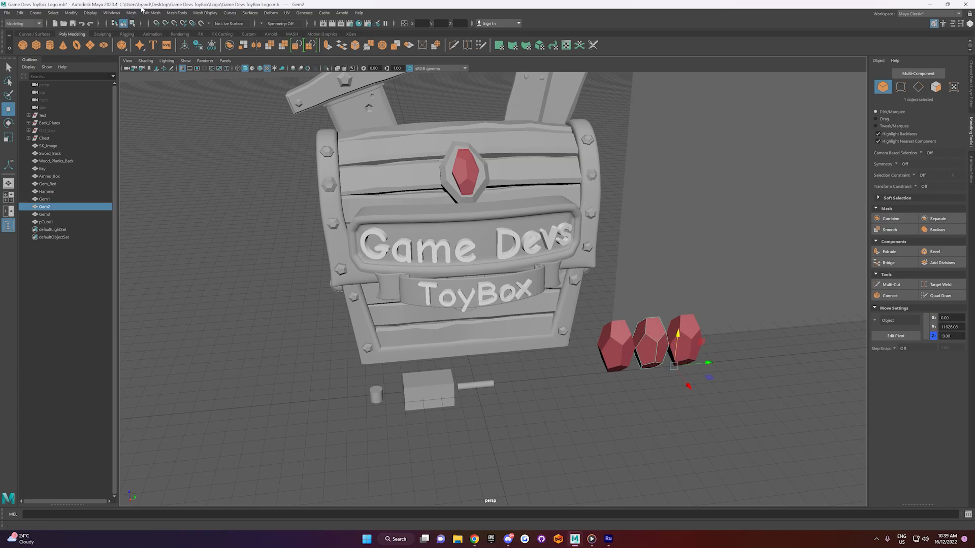
click(70, 12)
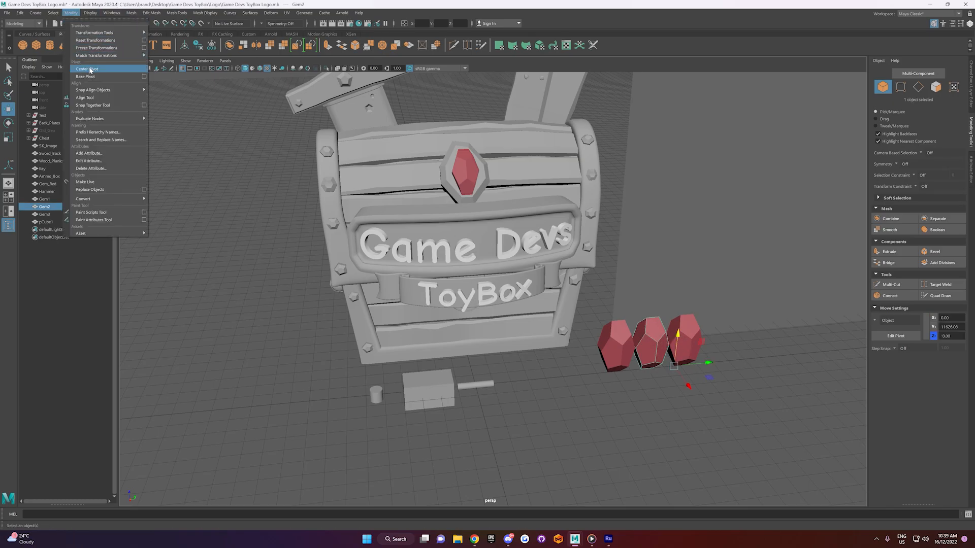
click(91, 70)
click(611, 359)
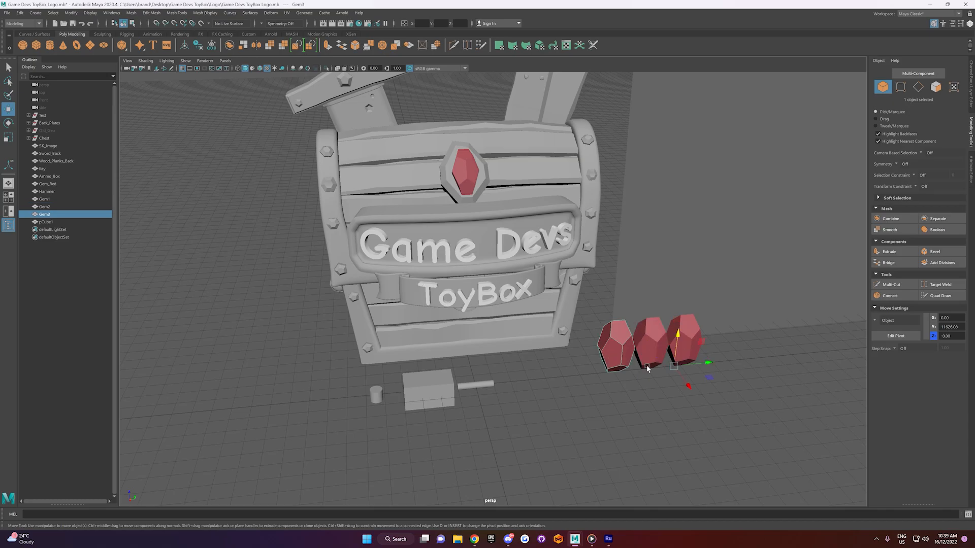
click(674, 361)
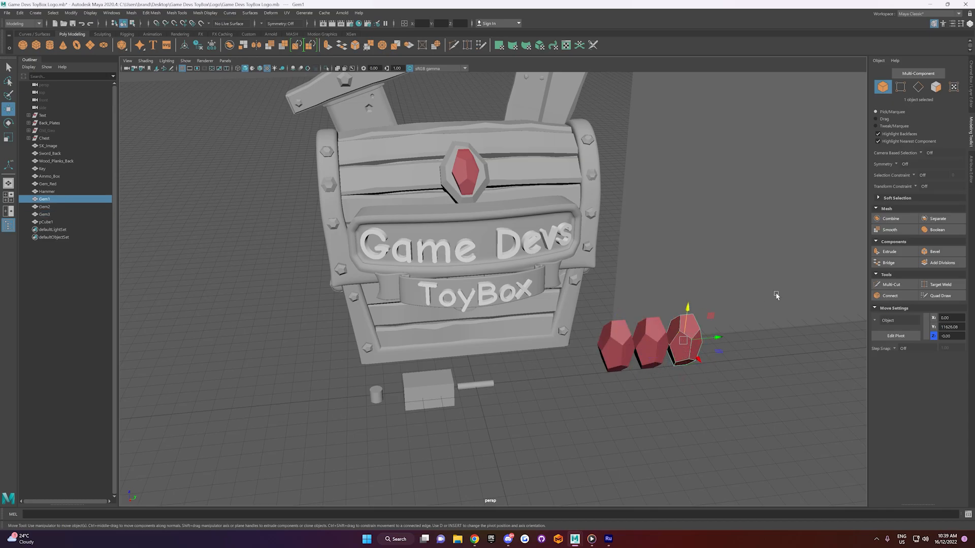
Step: Move Gem3 away from the other gems to the chest's lower right corner
click(619, 344)
key(d)
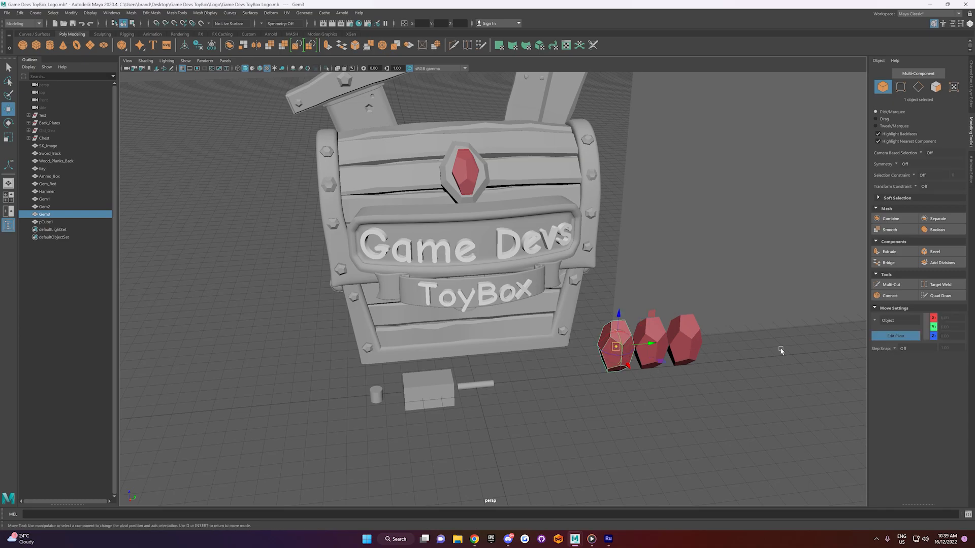
click(876, 321)
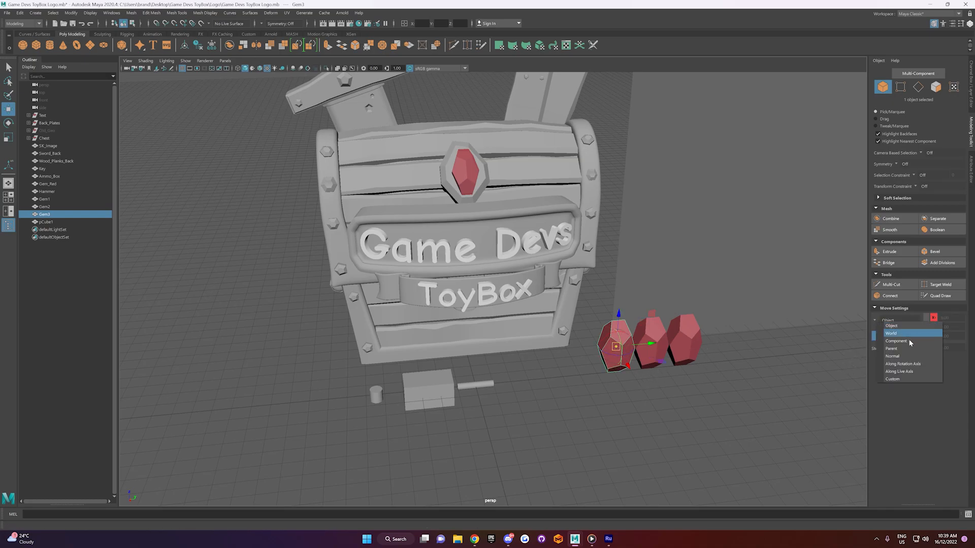
click(647, 411)
click(632, 351)
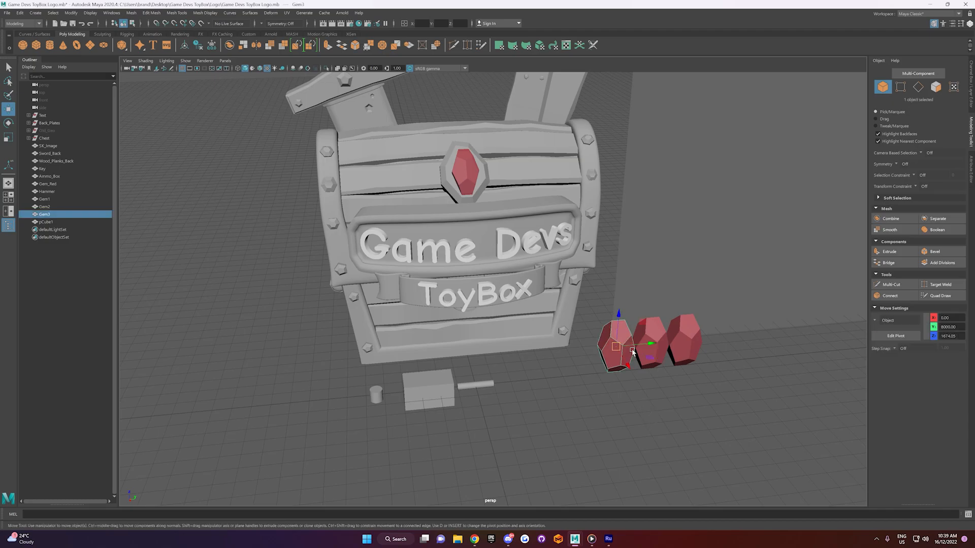
alt+drag(639, 402, 612, 411)
drag(624, 363, 580, 354)
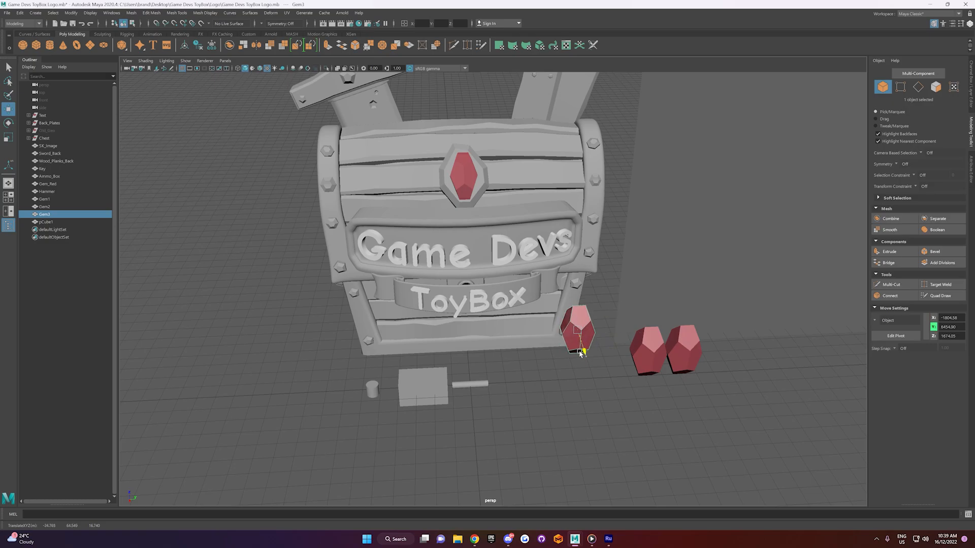
Step: Tilt Gem3 against the chest corner and scale it along its Z axis to about 838
key(e)
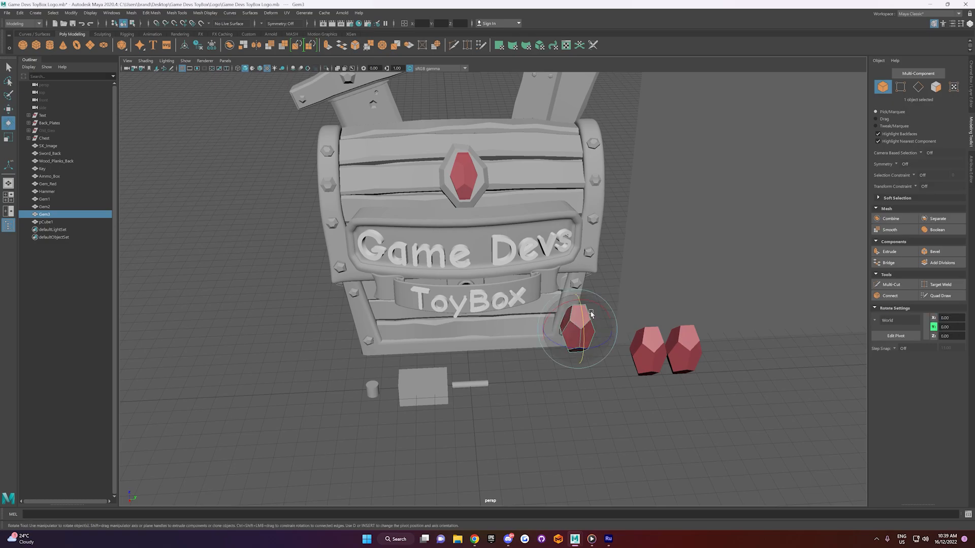
drag(593, 304, 612, 337)
key(r)
alt+drag(591, 356, 619, 347)
drag(590, 303, 588, 310)
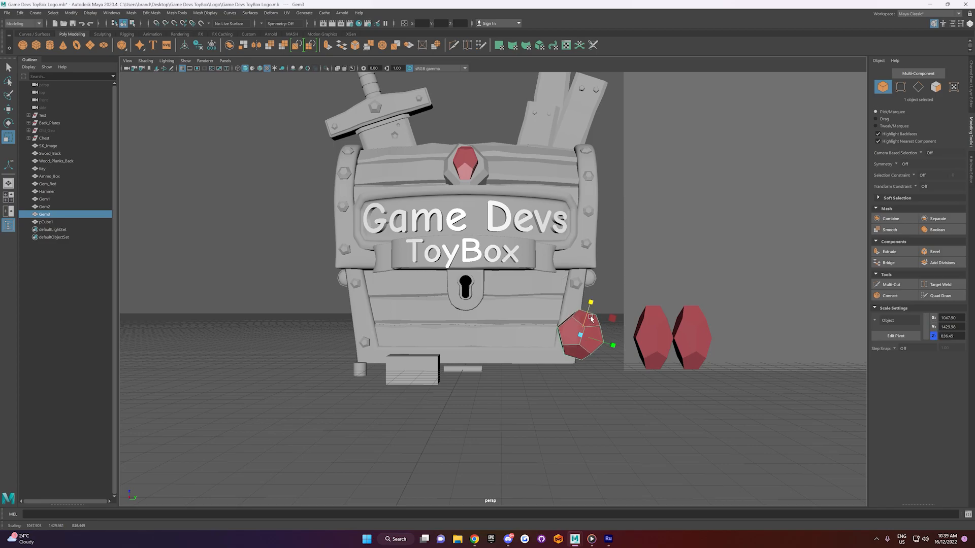
Step: Reshape Gem3 by moving groups of its vertices on the left and upper right sides
right_drag(573, 322, 550, 320)
drag(549, 315, 584, 349)
key(w)
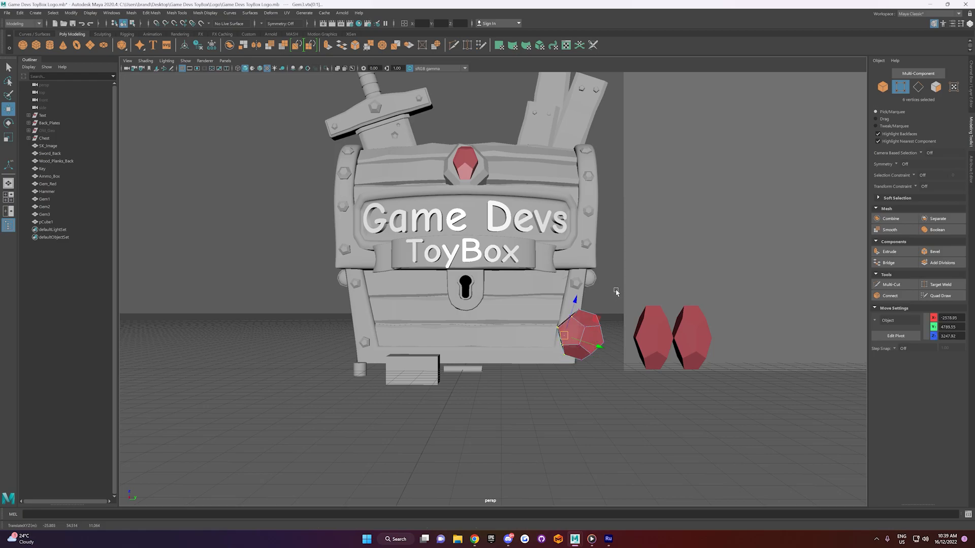
drag(615, 297, 566, 344)
click(592, 315)
right_drag(646, 339, 676, 321)
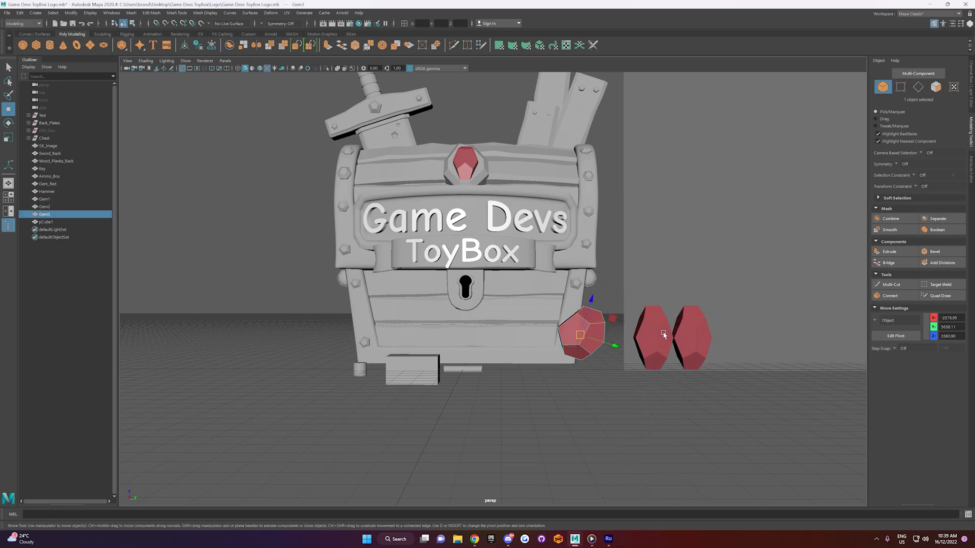
Step: Move Gem2 in front of the chest corner beside Gem3, and lower Gem3 along its own Z axis
click(663, 334)
drag(679, 338, 547, 382)
drag(477, 377, 586, 366)
click(576, 353)
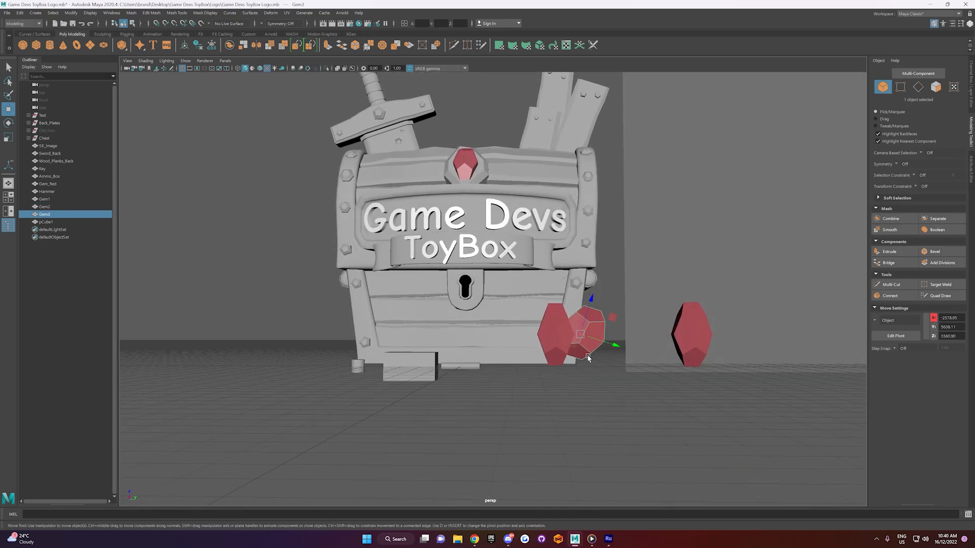
drag(592, 304, 589, 308)
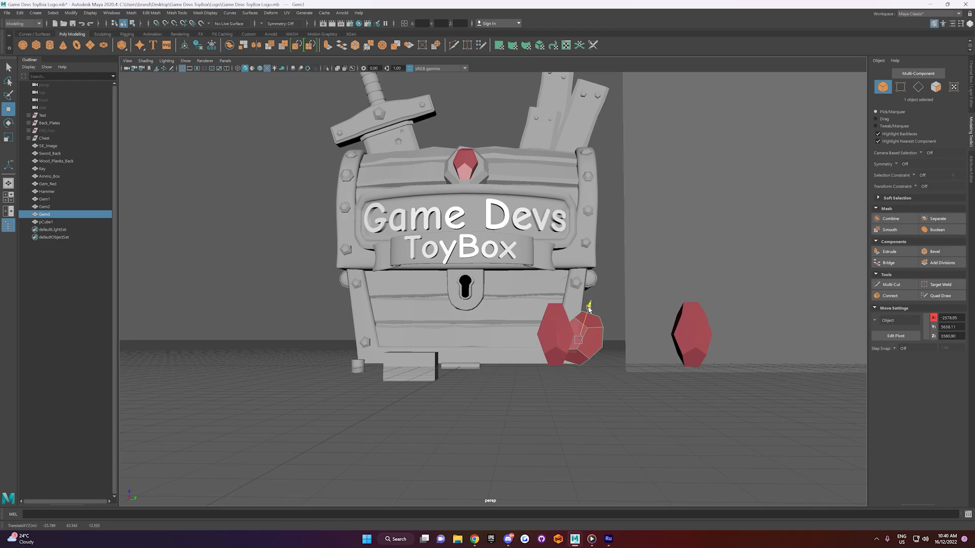
Step: Tilt Gem2 away from Gem3, scale it down and lower it against Gem3
click(556, 349)
alt+drag(574, 370, 593, 344)
key(e)
key(r)
key(w)
key(e)
drag(566, 311, 570, 341)
key(r)
key(ctrl+z)
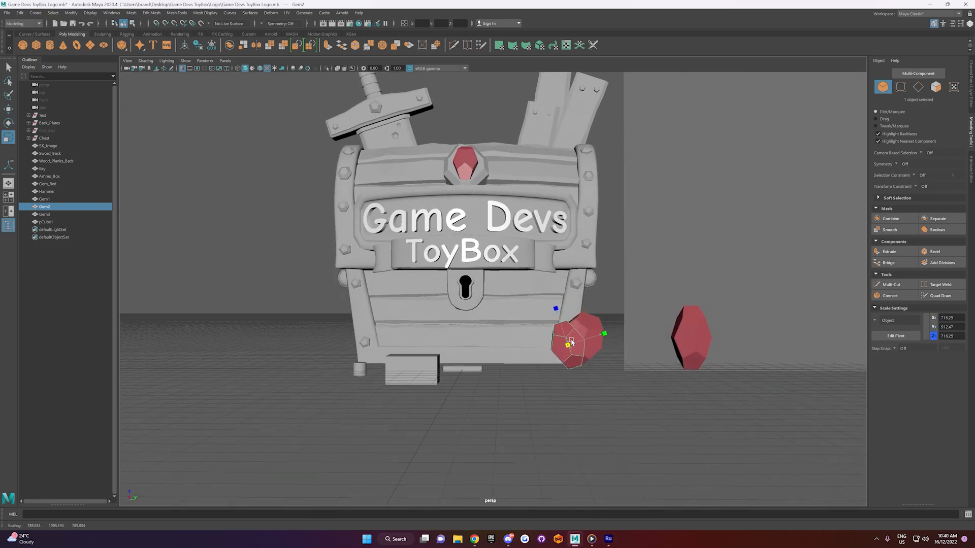
key(w)
click(560, 321)
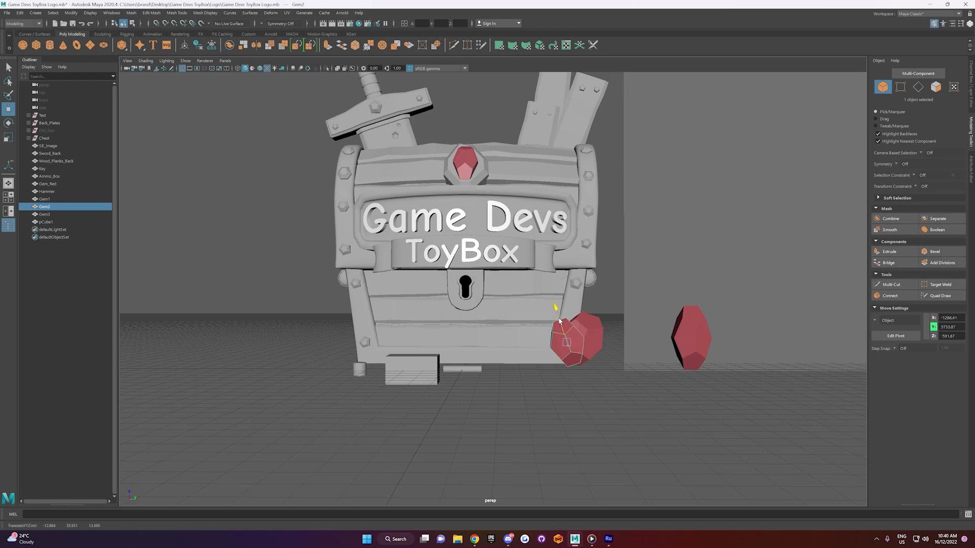
Step: Reshape the top of Gem2 by raising its upper vertices and shifting two of them toward Gem3
right_click(568, 325)
click(528, 330)
mouse_move(544, 312)
mouse_down()
mouse_move(569, 326)
mouse_move(556, 311)
mouse_up()
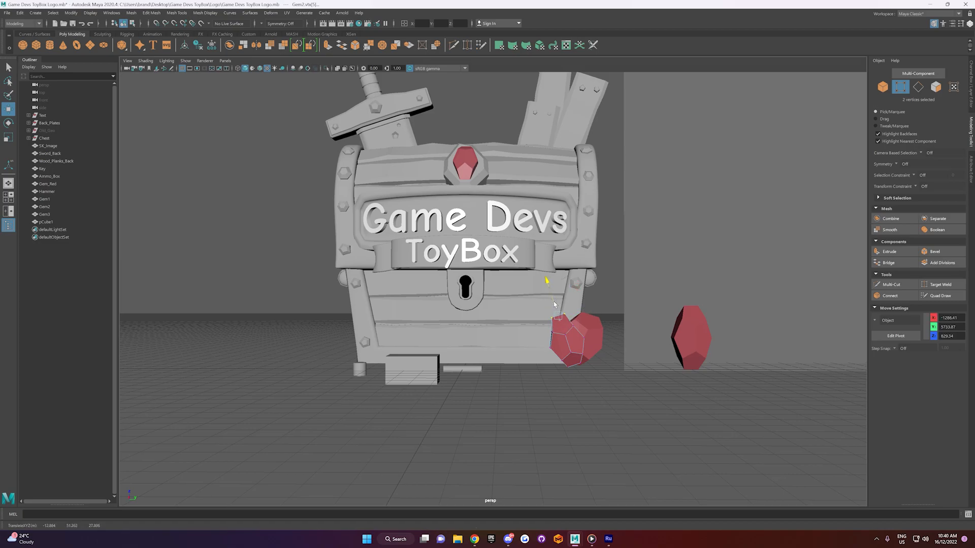
key(F8)
alt+drag(625, 283, 595, 308)
click(546, 324)
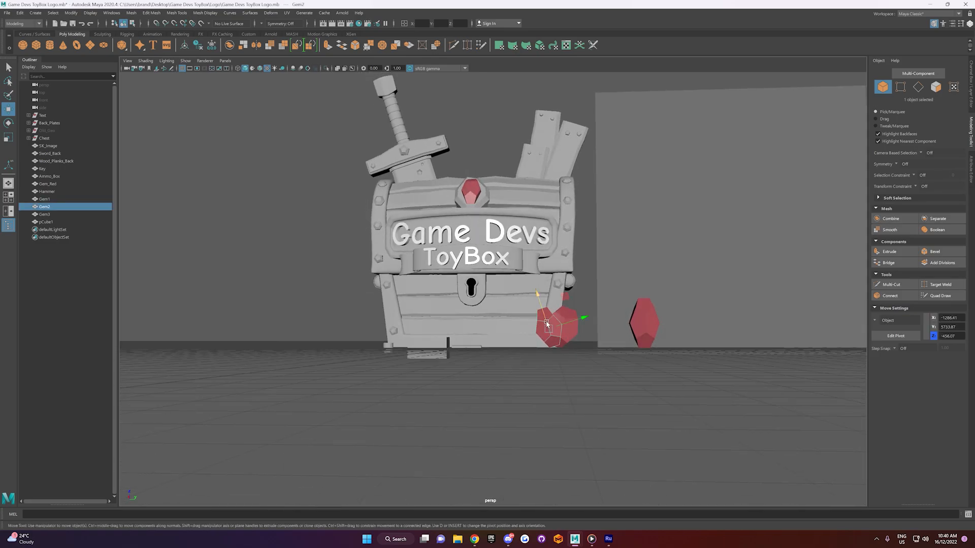
right_drag(553, 319, 562, 316)
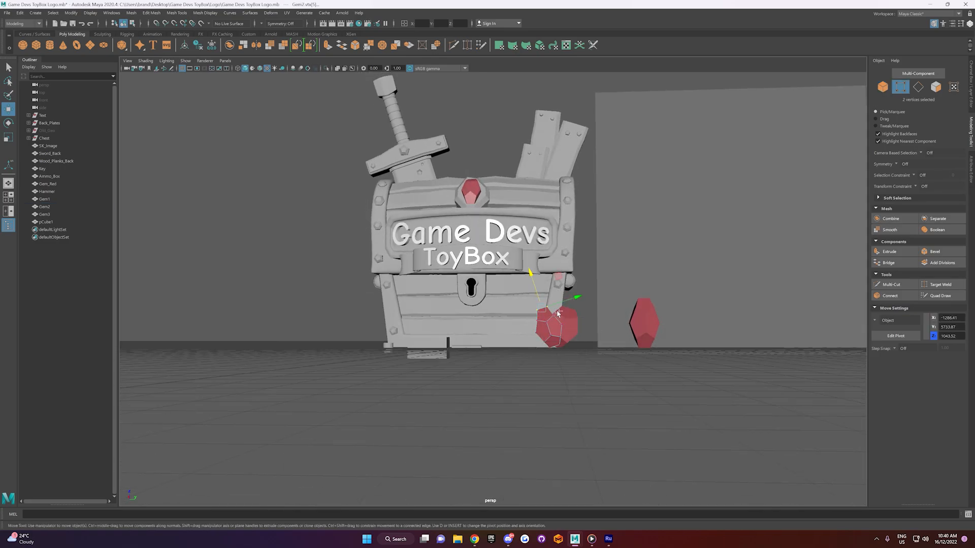
click(561, 316)
drag(567, 313, 568, 312)
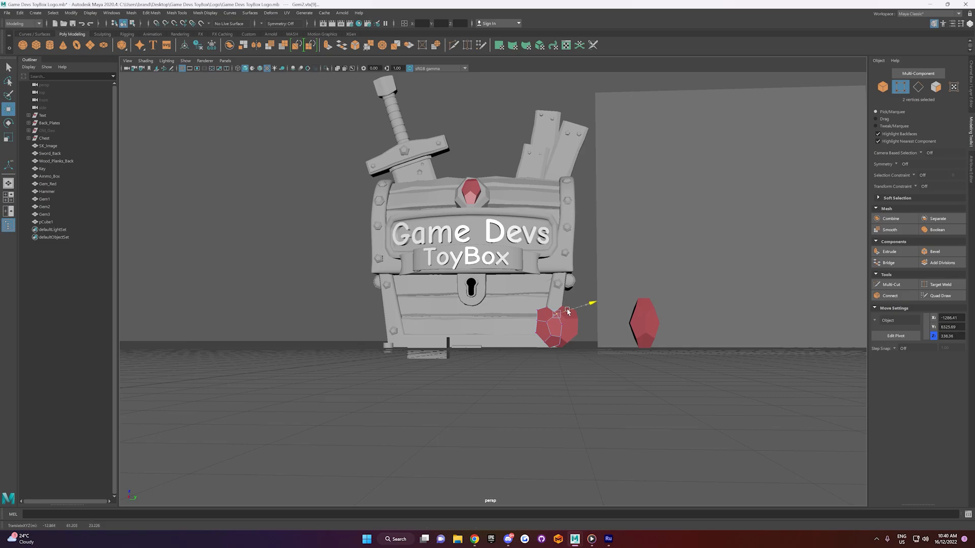
right_drag(582, 279, 564, 259)
Step: Move Gem1 next to the other two gems at the chest corner, scale it down and tilt it
alt+drag(609, 320, 590, 306)
click(641, 340)
key(r)
key(w)
key(r)
key(e)
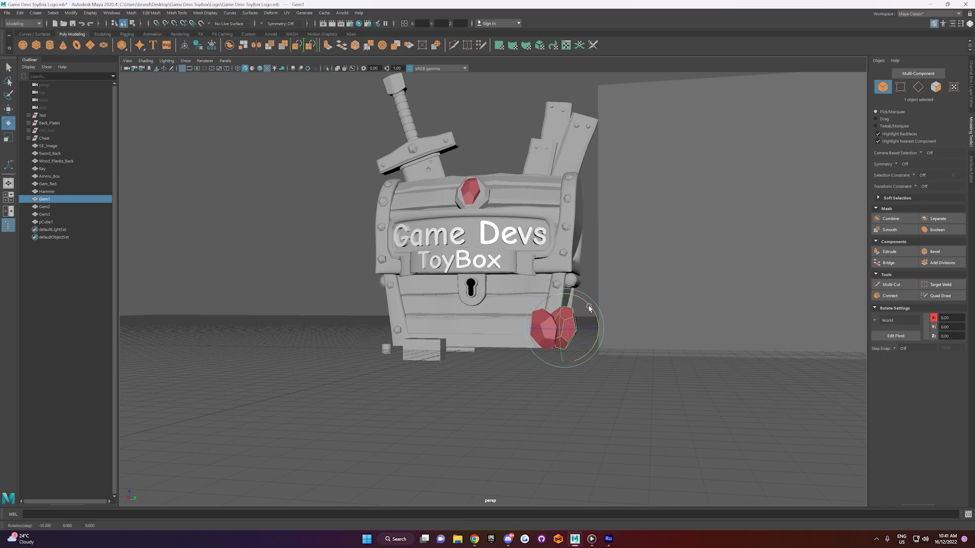
Step: Fine-tune Gem1's position along its Z axis and its tilt beside the other two gems
key(w)
click(570, 300)
drag(569, 300, 570, 301)
mouse_move(569, 339)
alt+mouse_down()
mouse_move(580, 337)
mouse_move(572, 352)
alt+mouse_up()
scroll(573, 352, up, 5)
alt+middle_drag(572, 352, 568, 275)
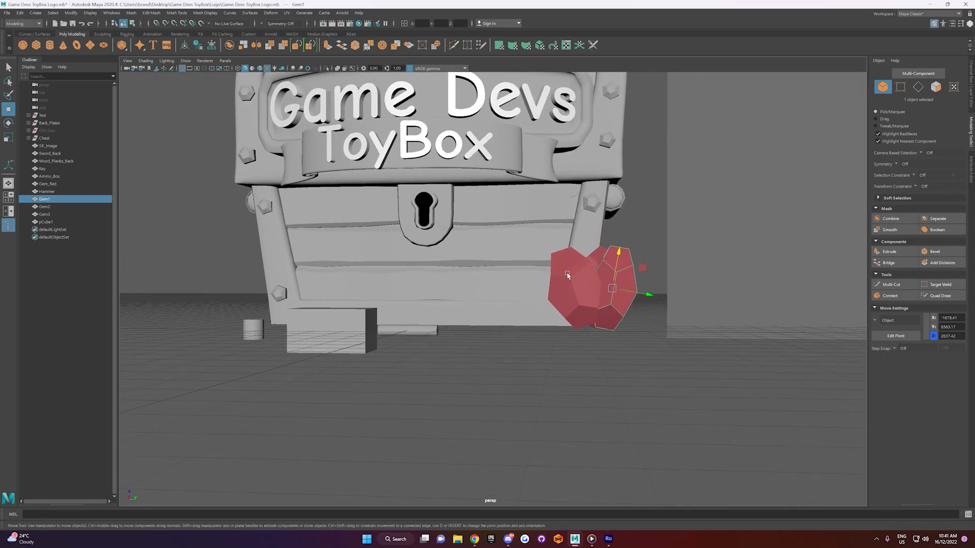
key(e)
drag(601, 258, 600, 252)
click(621, 225)
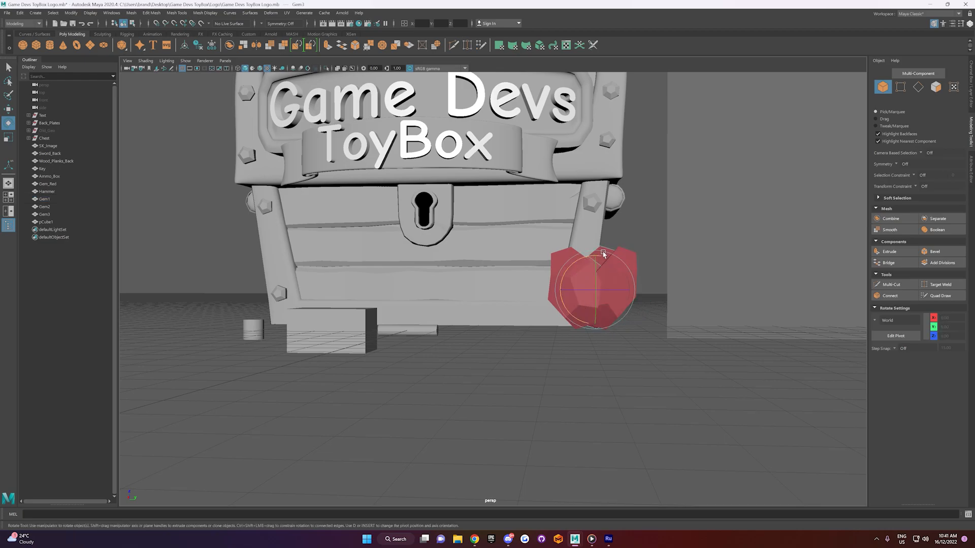
Step: Raise Gem3 behind the other two gems and shift it slightly toward Gem2
click(602, 256)
key(w)
drag(610, 240, 612, 234)
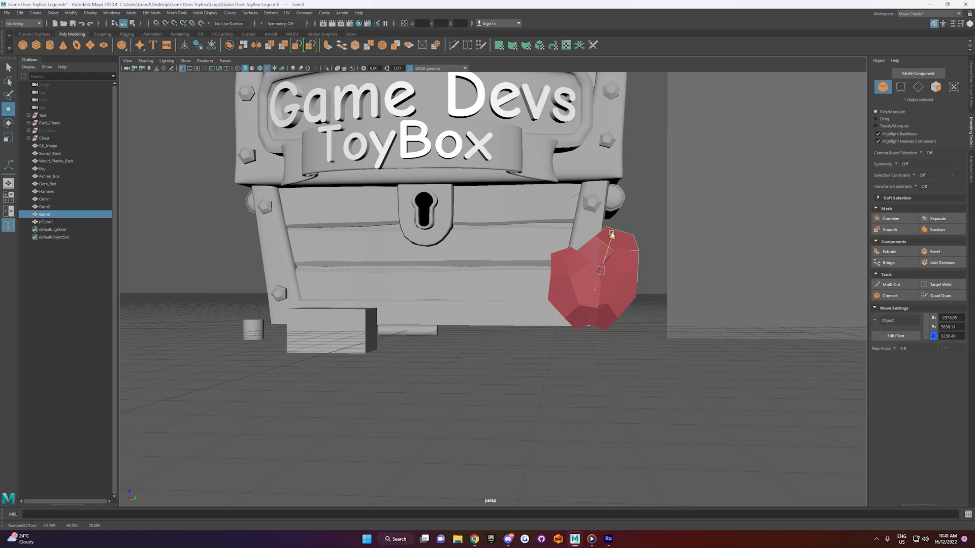
drag(635, 282, 627, 278)
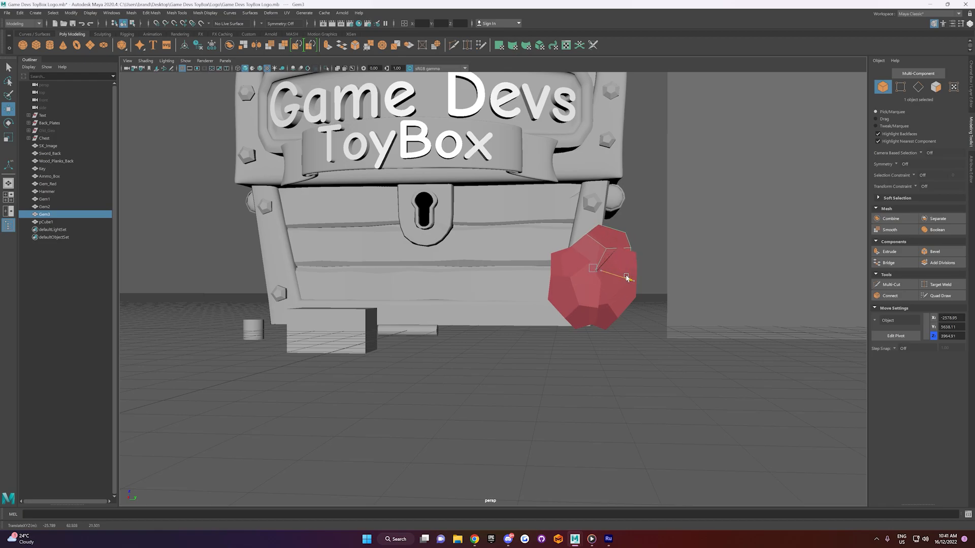
Step: Adjust Gem2's tilt, enlarge it and reposition it in the cluster
click(574, 288)
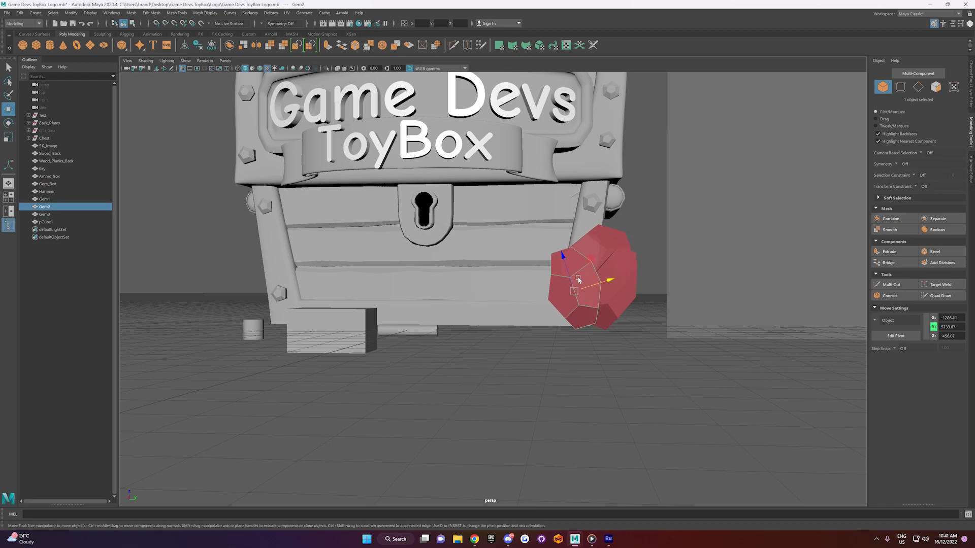
key(e)
drag(560, 261, 558, 262)
key(w)
key(r)
drag(561, 257, 555, 246)
key(w)
Step: Scale Gem1 up slightly and raise it along its own Z axis
click(618, 279)
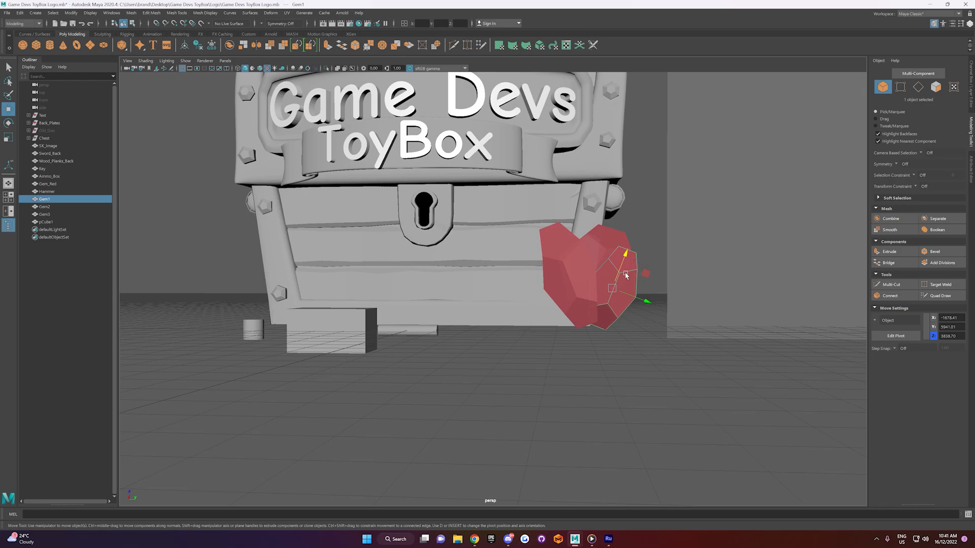
key(r)
drag(625, 274, 625, 257)
key(w)
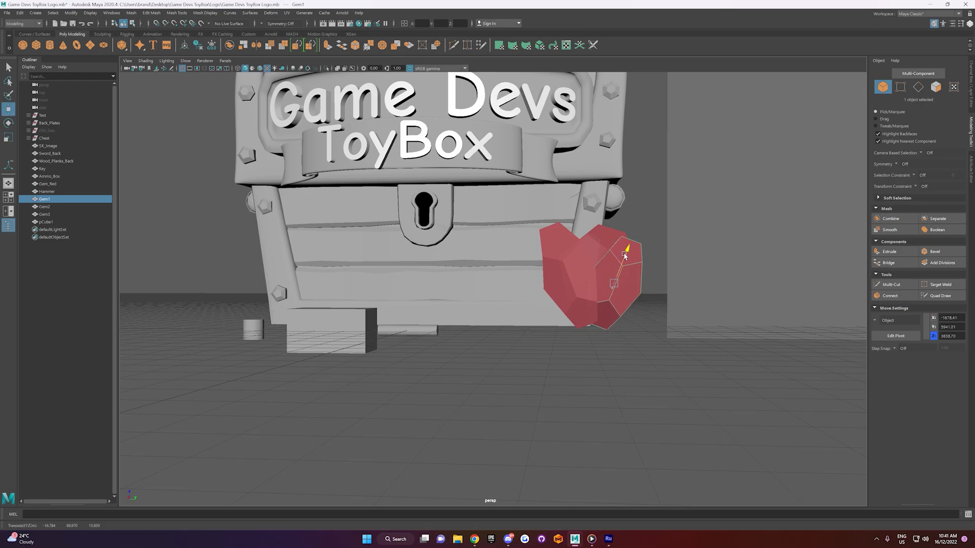
Step: Extend Gem3 upward by moving its upper vertices above the other gems and shifting them sideways
click(599, 236)
right_drag(596, 237, 561, 235)
drag(583, 216, 653, 267)
drag(615, 216, 623, 199)
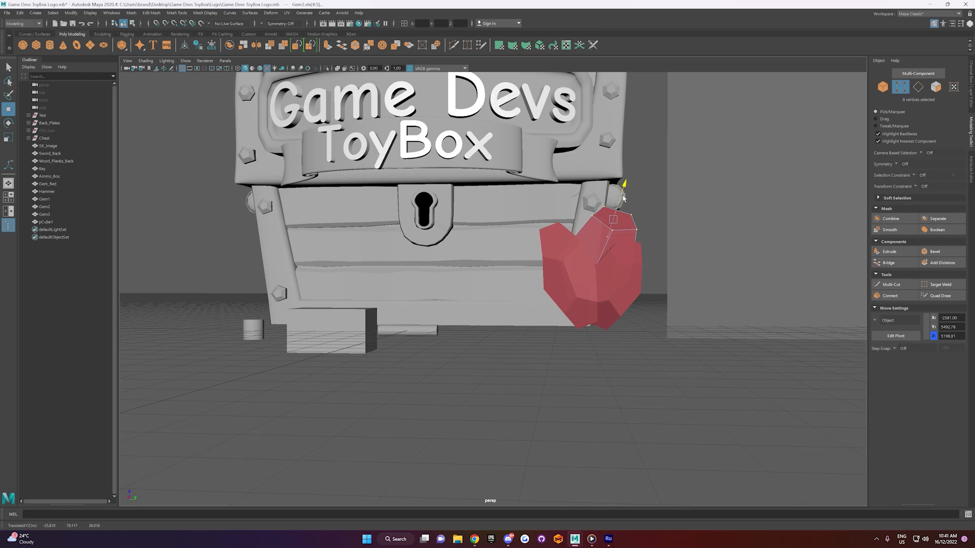
drag(652, 232, 646, 226)
right_drag(639, 203, 646, 174)
Step: Rotate Gem1 slightly outward and adjust its position at the cluster's right side
alt+drag(646, 174, 572, 248)
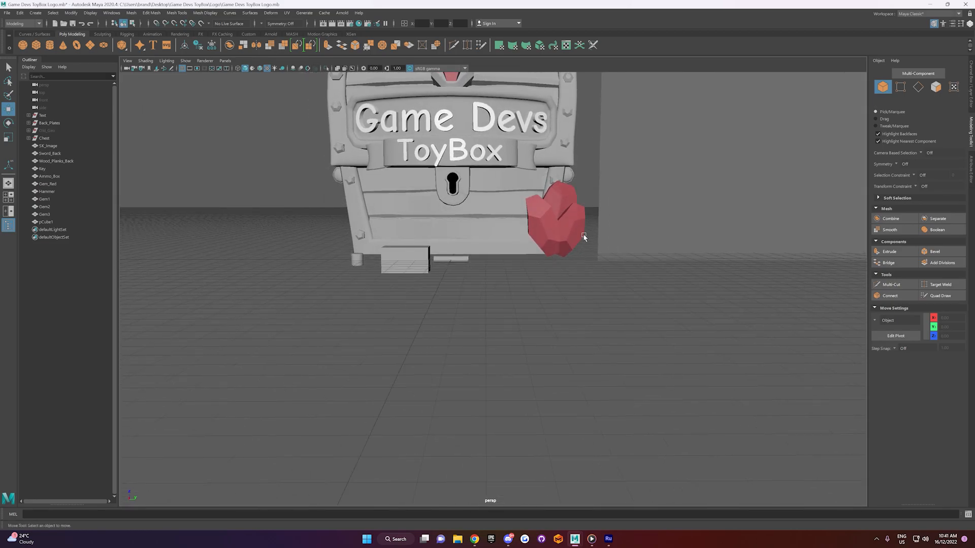
click(583, 244)
key(e)
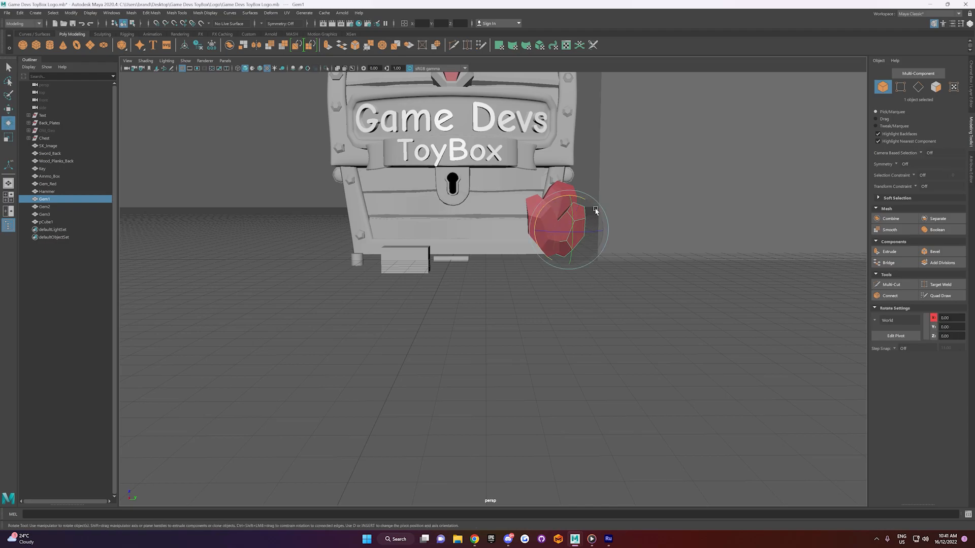
drag(582, 201, 584, 199)
key(w)
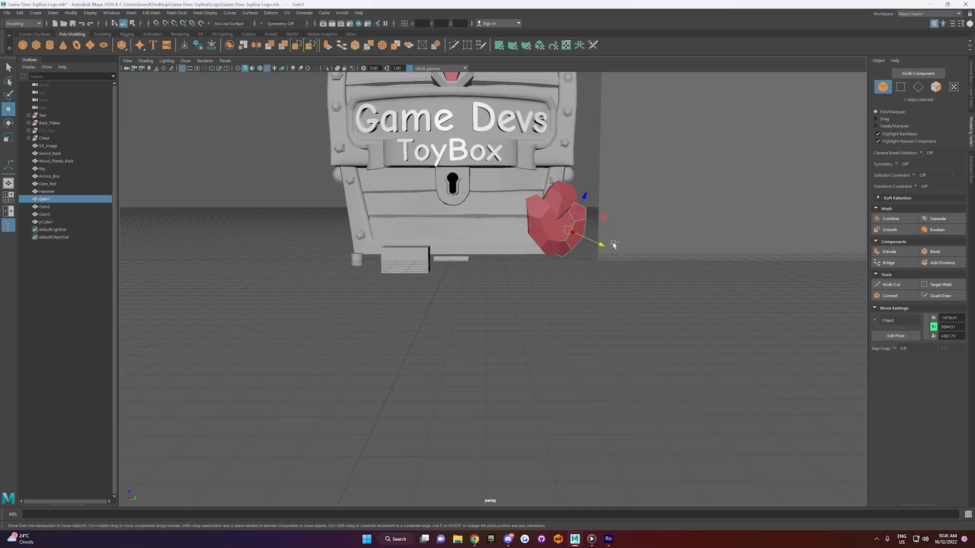
Step: Duplicate Gem1, scale the copy down and place it at the front base of the cluster
key(ctrl+d)
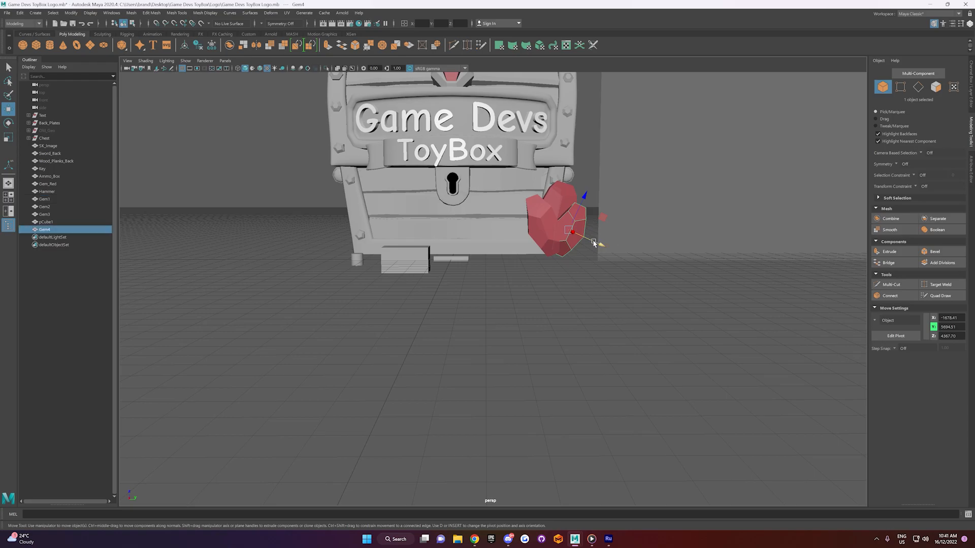
key(r)
drag(568, 230, 509, 280)
key(w)
drag(539, 237, 564, 279)
Step: Reshape the small gem Gem4 by moving seven of its vertices
mouse_move(564, 278)
alt+mouse_down()
mouse_move(559, 227)
mouse_move(562, 260)
alt+mouse_up()
right_drag(568, 253, 546, 254)
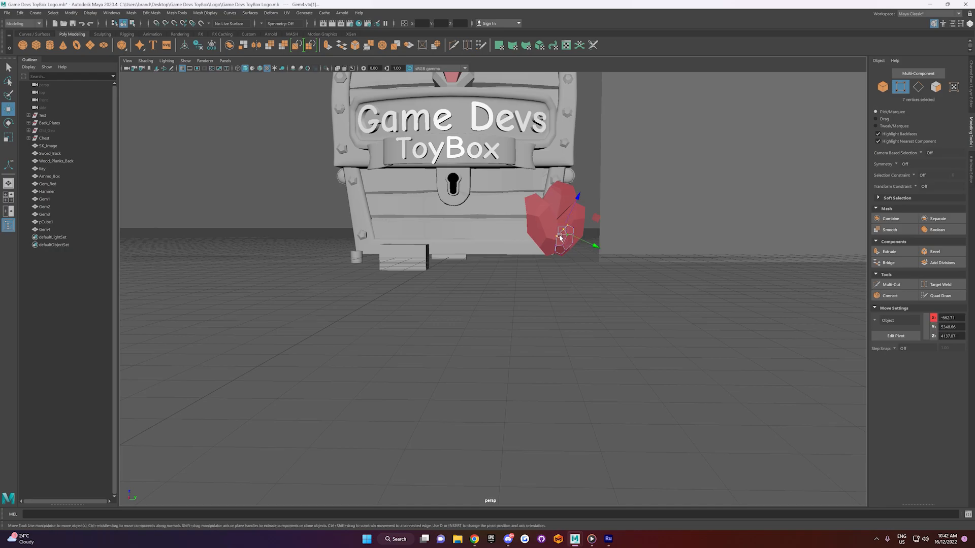
drag(579, 239, 574, 238)
right_drag(594, 278, 617, 255)
alt+drag(595, 289, 591, 293)
Step: Duplicate Gem4, set the move axis orientation to World and move the copy toward the cluster's front left
click(566, 244)
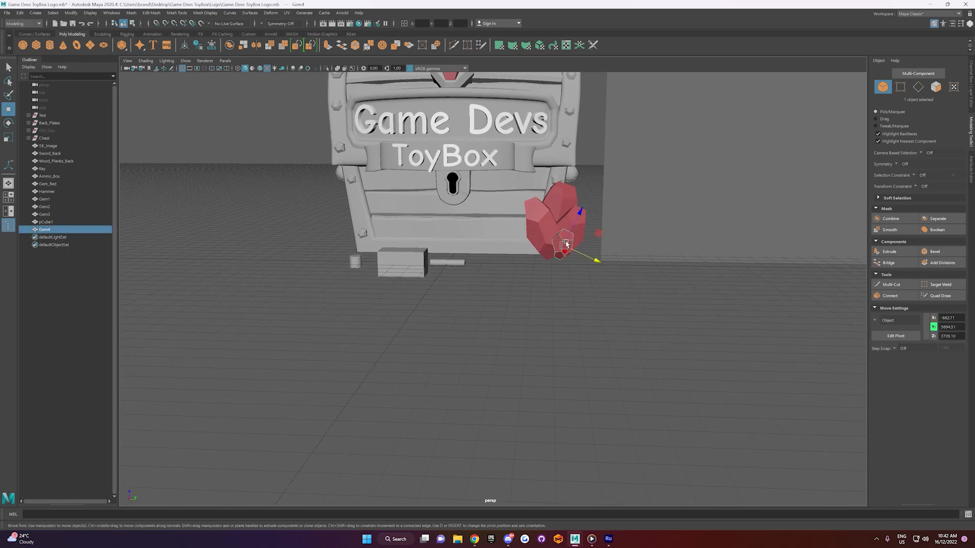
key(ctrl+d)
click(874, 322)
click(889, 328)
drag(598, 249, 621, 318)
Step: Tilt Gem5 in a different direction from Gem4, scale it along its Z axis and adjust its position
key(e)
drag(568, 217, 560, 287)
key(w)
key(r)
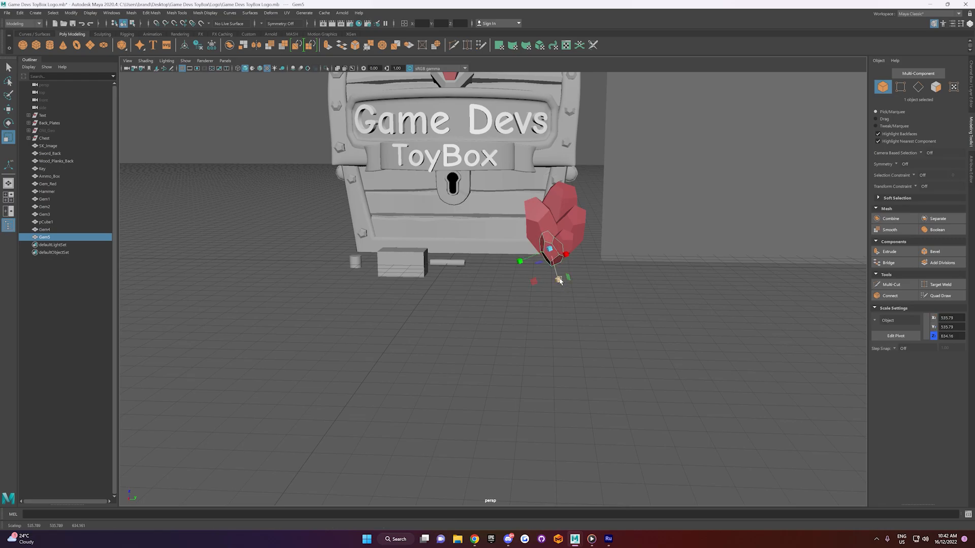
key(w)
drag(550, 234, 548, 230)
Step: Position Gem5 at the cluster's lower left front so it sits against Gem2's base
alt+drag(564, 264, 583, 246)
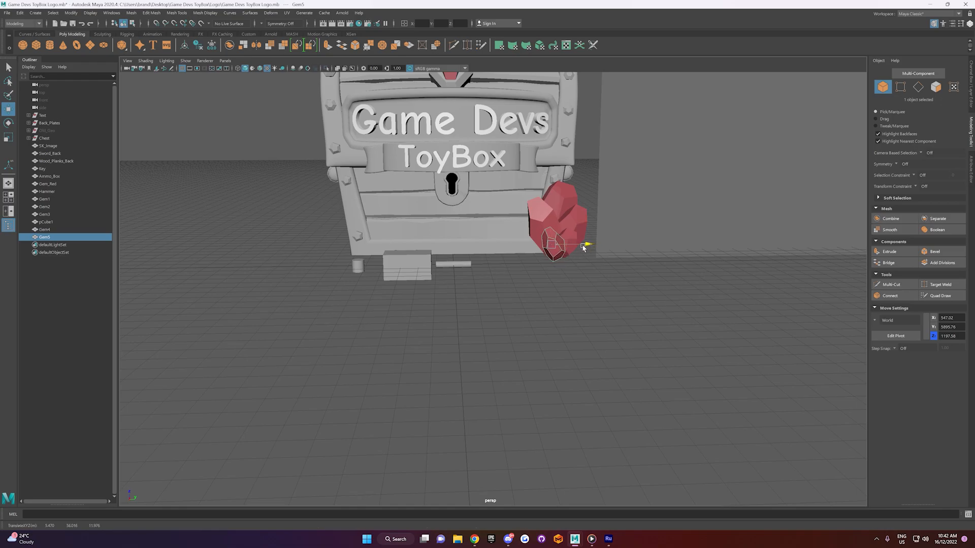
click(589, 285)
alt+drag(590, 286, 536, 242)
click(510, 277)
click(584, 291)
click(543, 244)
click(536, 247)
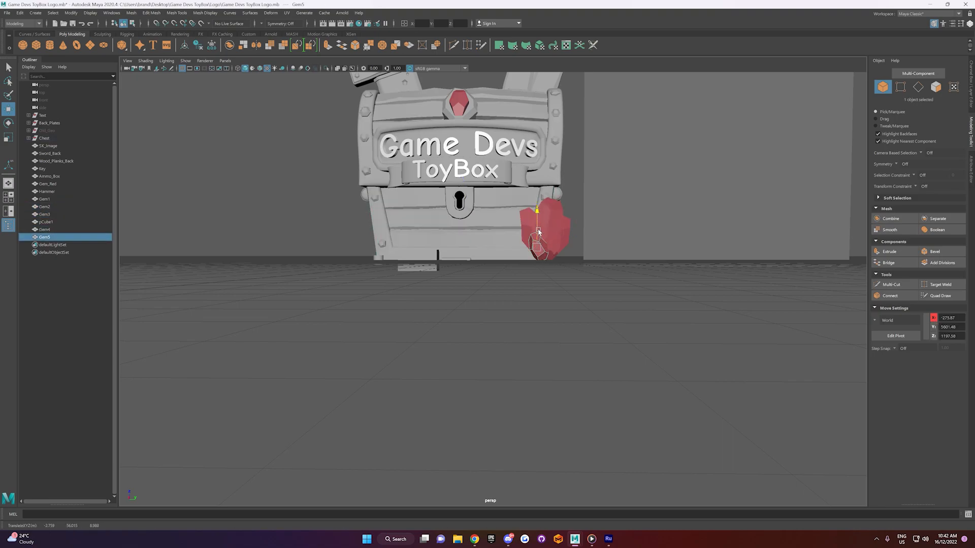
drag(538, 230, 539, 231)
Step: Set the scale axis orientation to World for Gem5's bottom edge, reshape that edge and raise it slightly
mouse_move(540, 249)
alt+mouse_down()
mouse_move(548, 278)
mouse_move(531, 268)
mouse_move(539, 259)
alt+mouse_up()
scroll(547, 269, up, 3)
right_drag(538, 255, 505, 250)
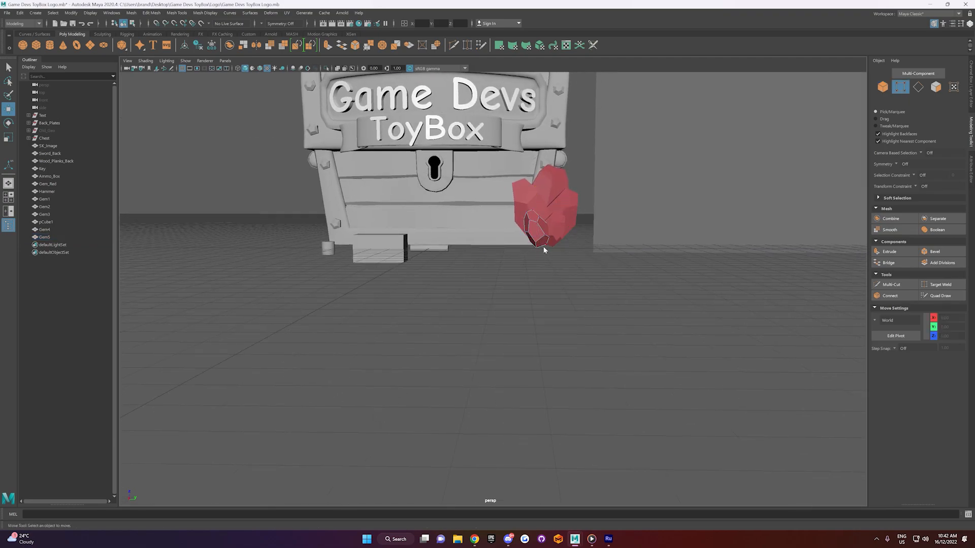
key(F10)
click(541, 244)
key(r)
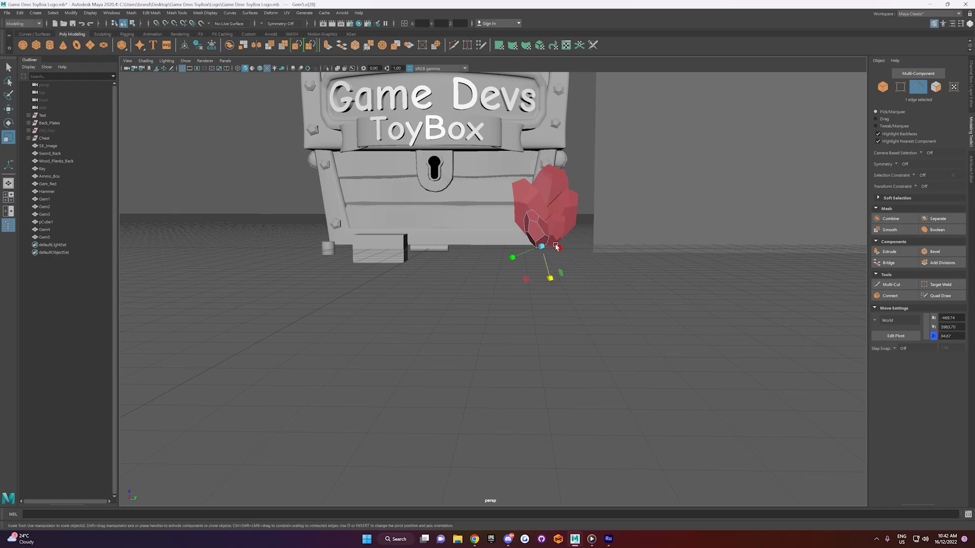
click(896, 320)
click(904, 328)
key(w)
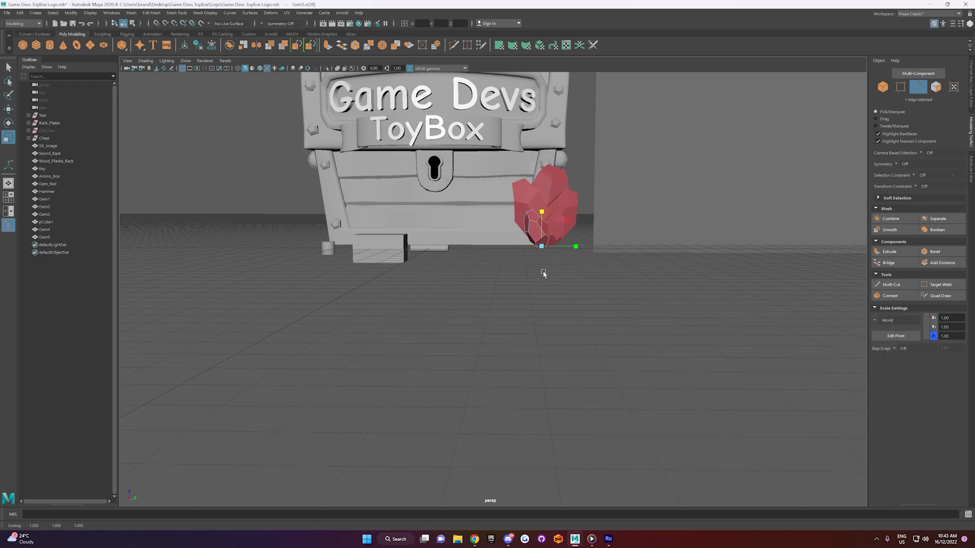
drag(543, 213, 543, 214)
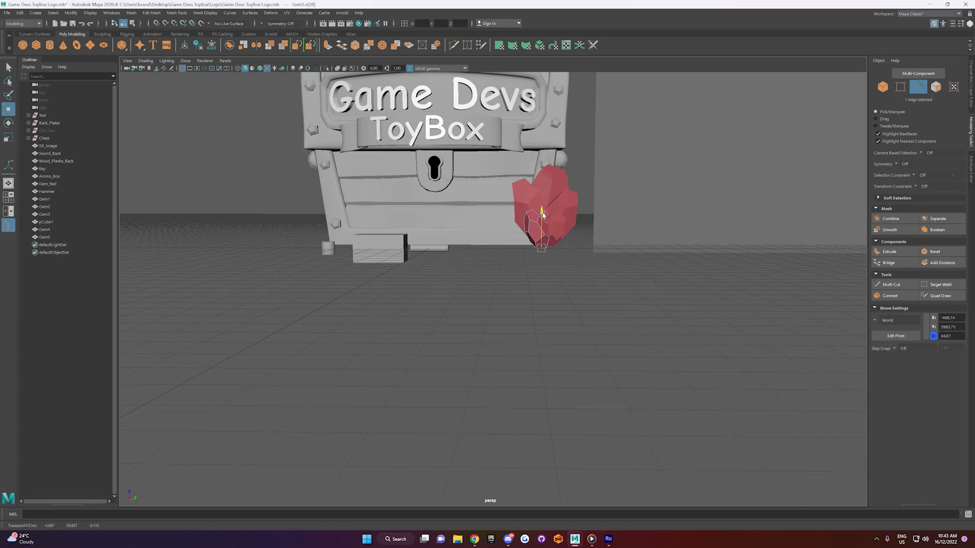
key(F8)
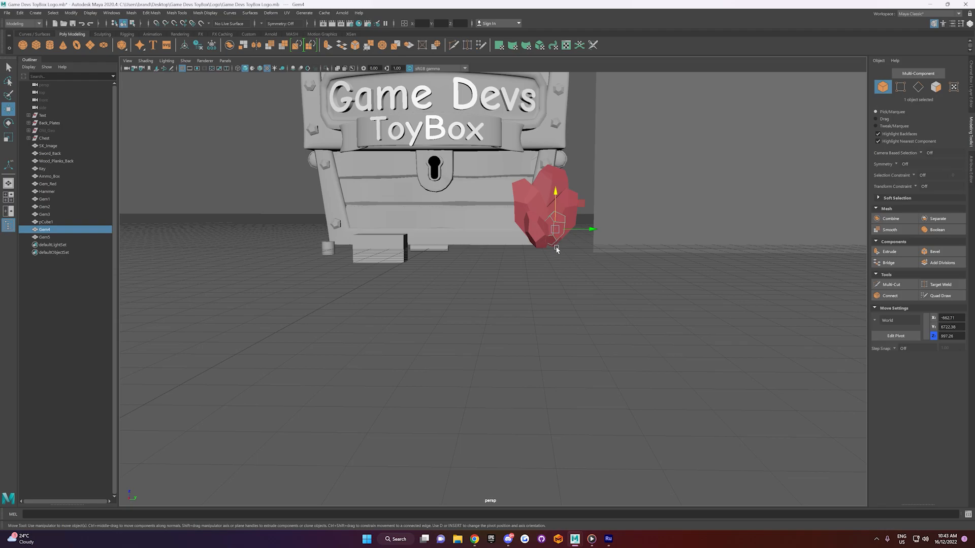
Step: Scale Gem4's bottom edge along Y and raise it slightly
scroll(562, 256, up, 2)
right_drag(564, 242, 564, 221)
click(562, 239)
key(r)
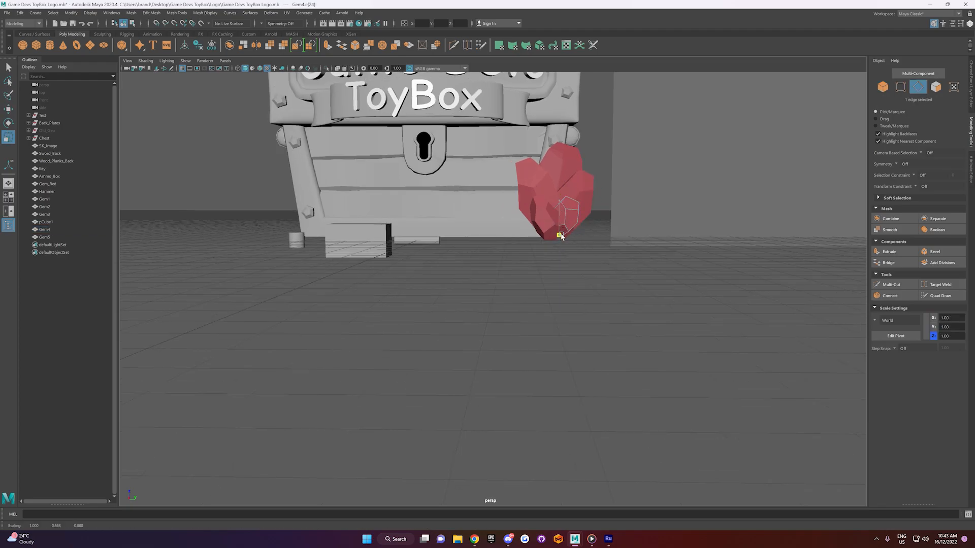
key(w)
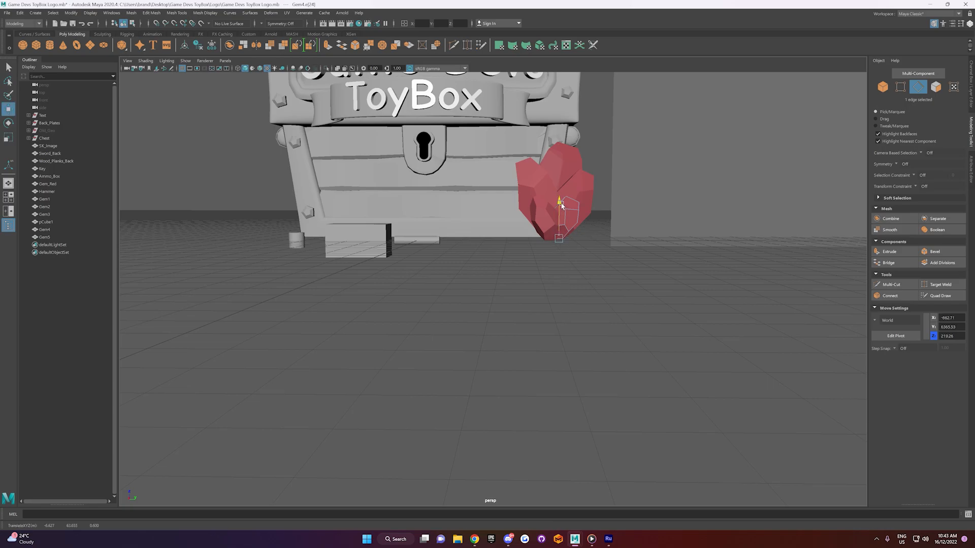
Step: Adjust the front gems' vertices, shifting two of Gem4's outer vertices sideways along Y
right_drag(576, 262, 613, 250)
click(591, 265)
drag(533, 218, 572, 218)
click(549, 238)
click(564, 231)
right_drag(563, 218, 560, 220)
drag(542, 244, 568, 234)
right_drag(570, 212, 580, 235)
drag(570, 245, 599, 211)
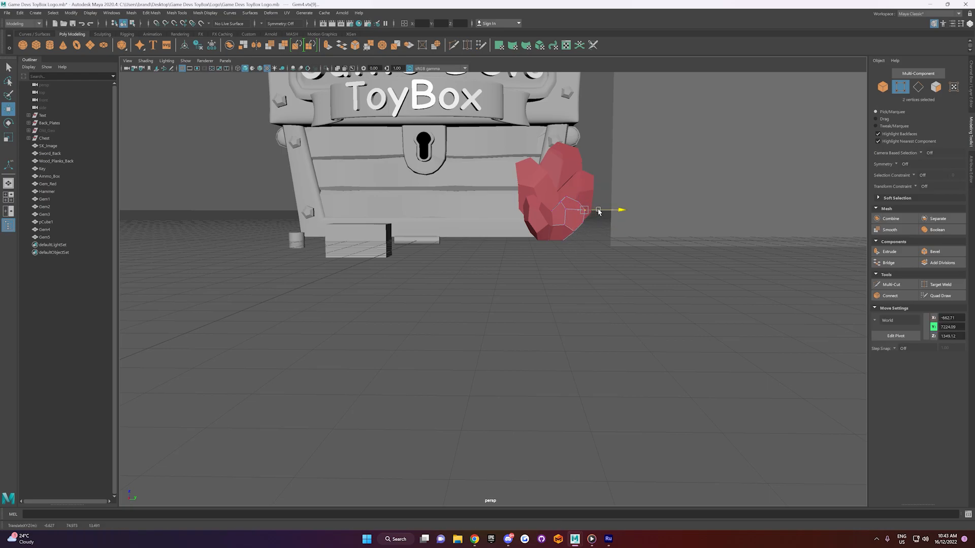
Step: Move Gem1's bottom edge outward along Y and adjust its height to fill out the cluster's lower right side
right_drag(589, 253, 612, 249)
alt+drag(600, 250, 585, 264)
click(592, 200)
alt+drag(592, 200, 564, 231)
right_drag(564, 231, 561, 205)
click(552, 230)
alt+drag(552, 229, 600, 230)
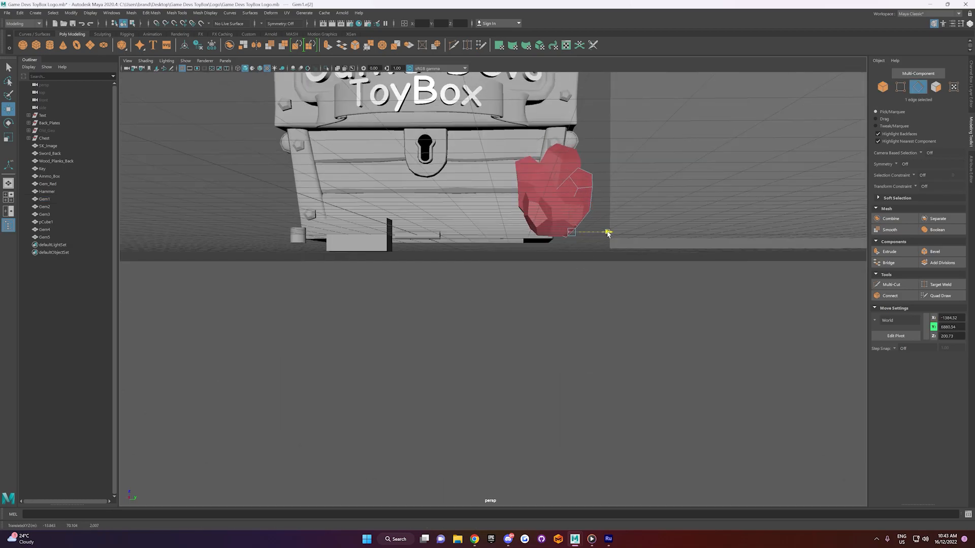
alt+drag(619, 232, 583, 220)
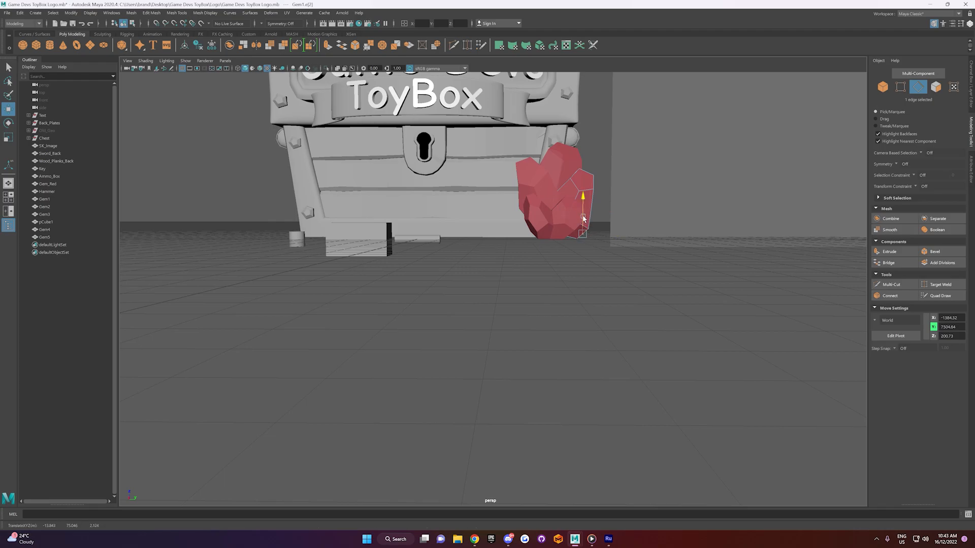
right_drag(591, 263, 616, 269)
alt+drag(616, 269, 573, 282)
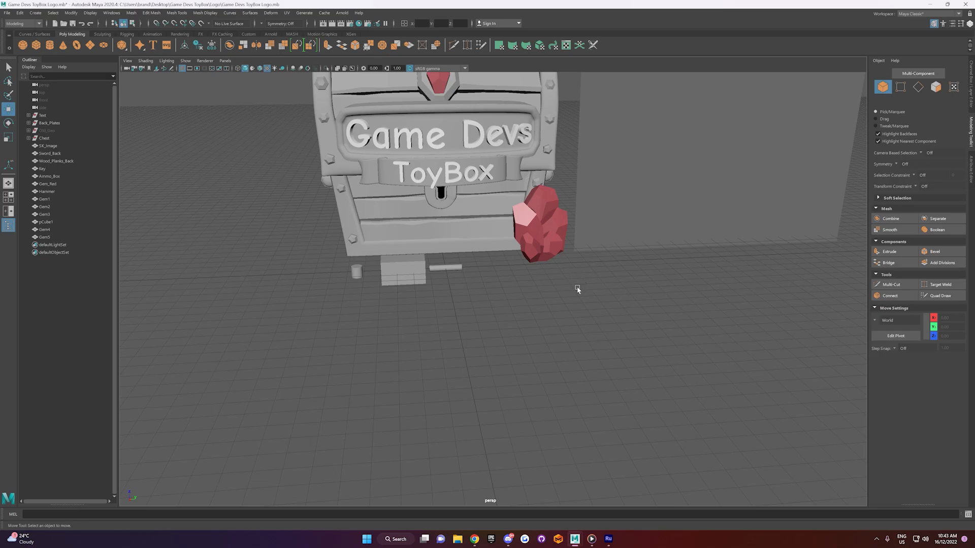
Step: Select all five gems, Gem1 through Gem5, and combine them into one mesh
drag(566, 203, 533, 261)
click(531, 255)
alt+drag(516, 309, 521, 308)
drag(550, 198, 536, 264)
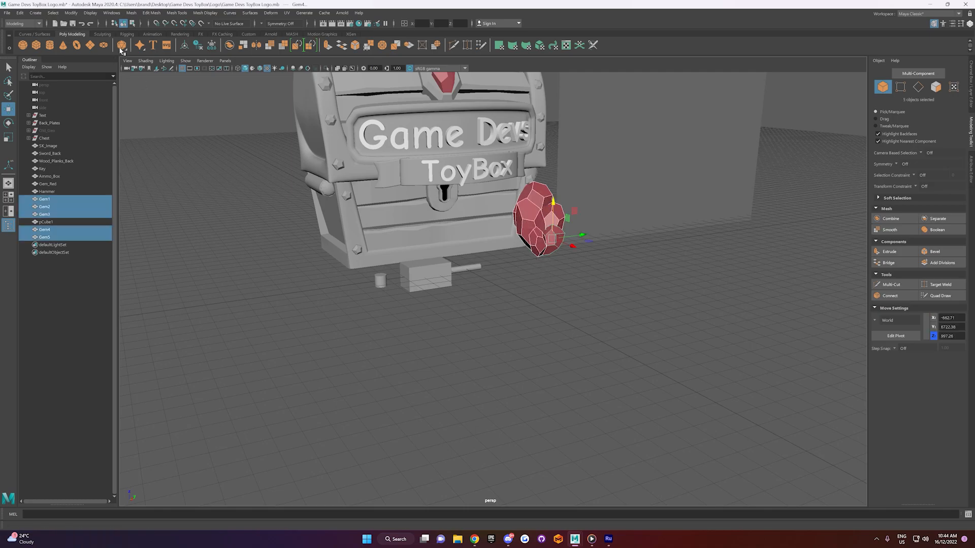
click(131, 12)
click(151, 42)
Step: Enlarge the combined gem cluster and raise it so its base lines up with the chest's base
alt+drag(550, 326, 528, 284)
key(space)
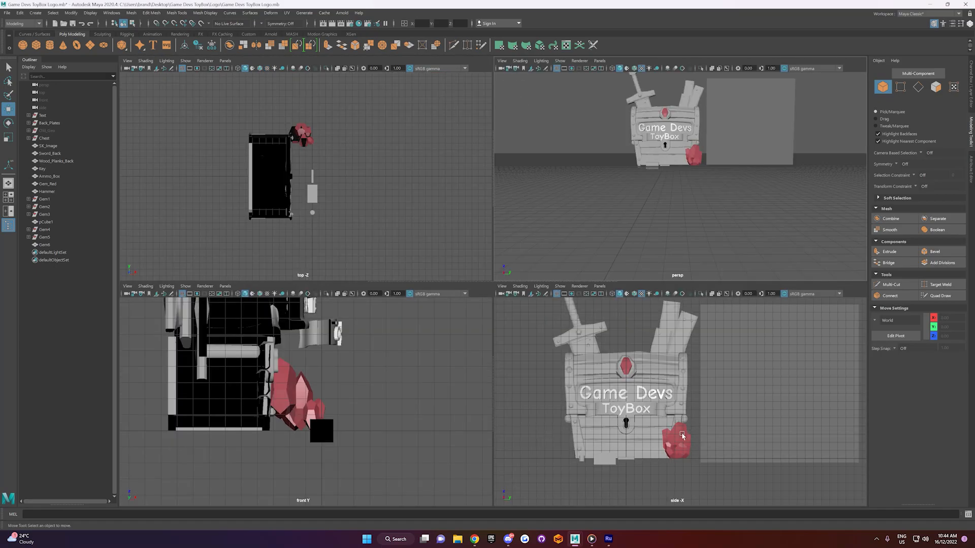
click(678, 450)
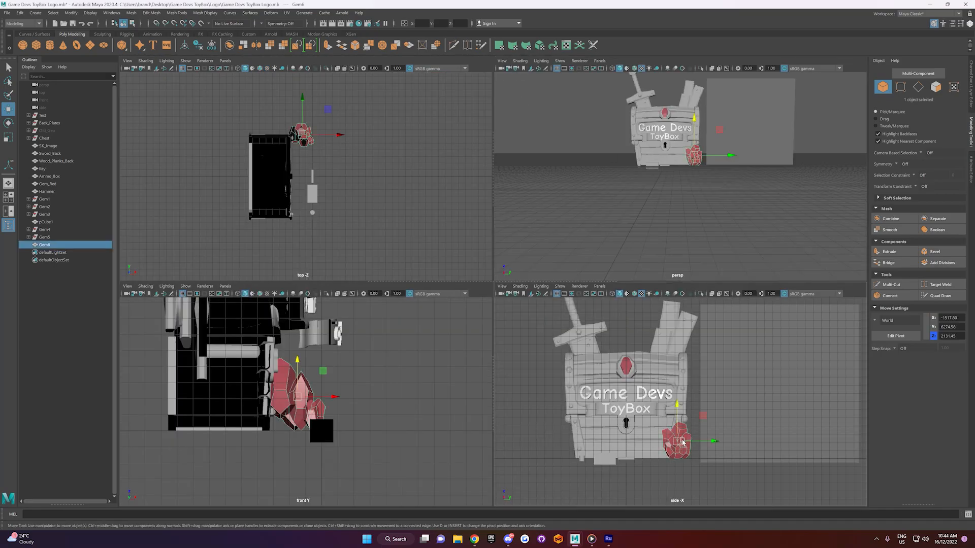
key(e)
drag(704, 427, 685, 444)
key(r)
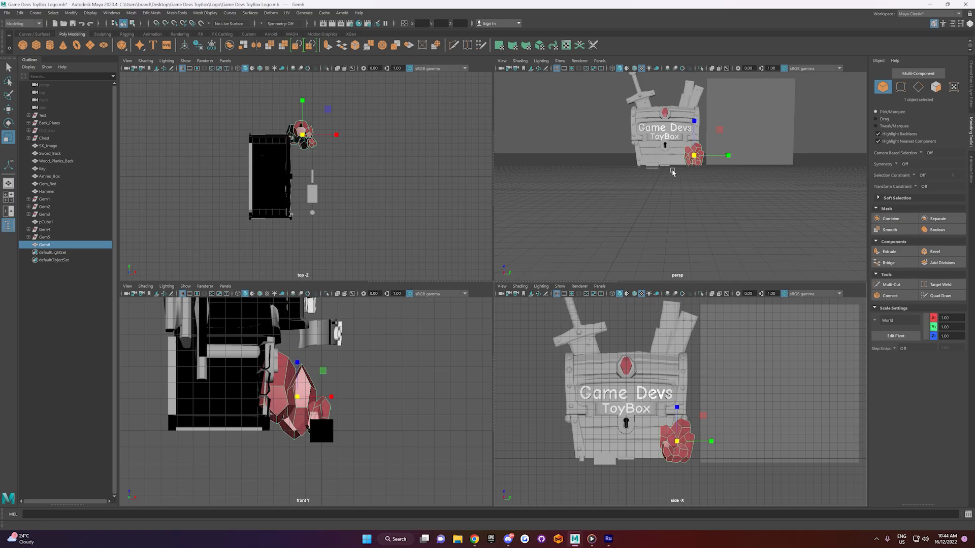
key(space)
alt+middle_drag(574, 281, 582, 322)
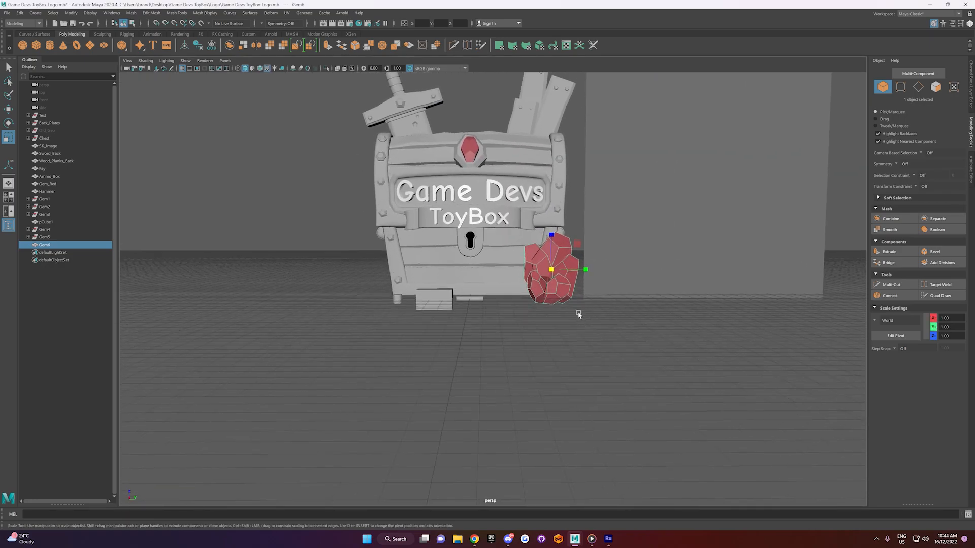
key(w)
drag(550, 241, 551, 236)
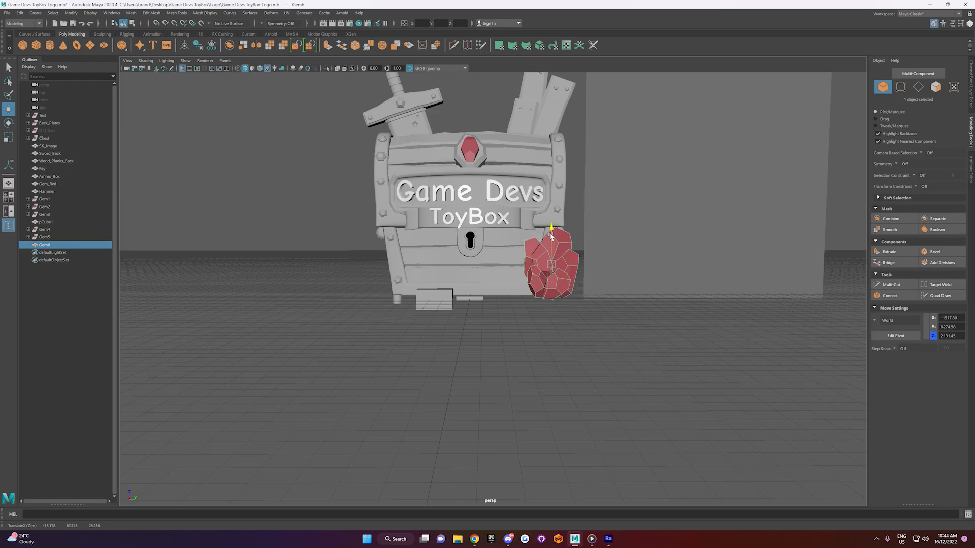
Step: Delete all construction history in the scene and rename the combined gem cluster to Gem_Large
click(503, 334)
alt+drag(563, 327, 542, 325)
scroll(542, 326, down, 3)
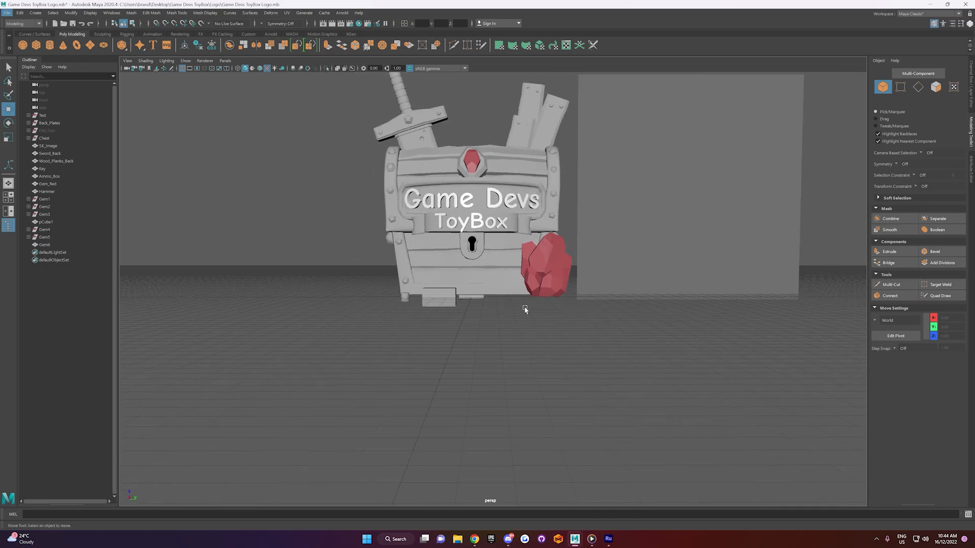
click(19, 13)
mouse_move(76, 110)
click(127, 110)
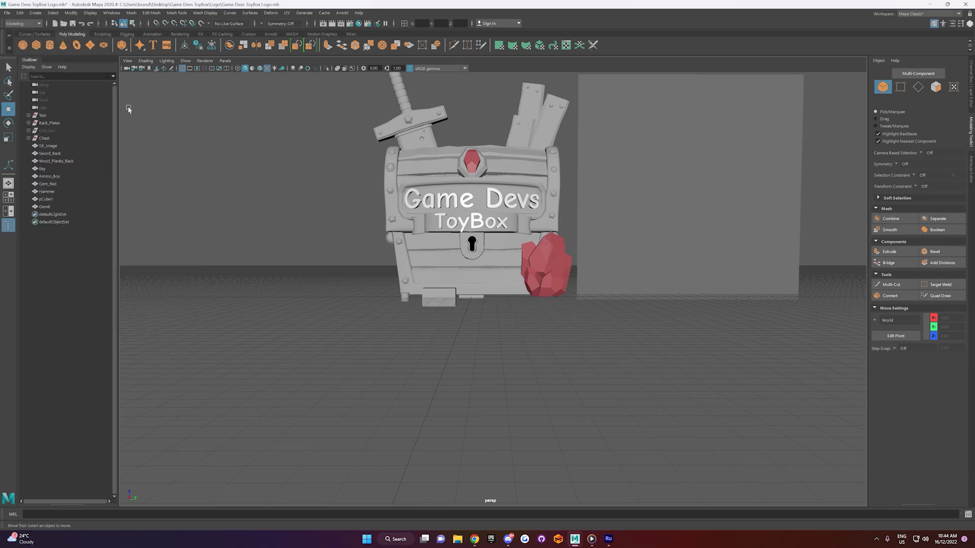
double_click(46, 207)
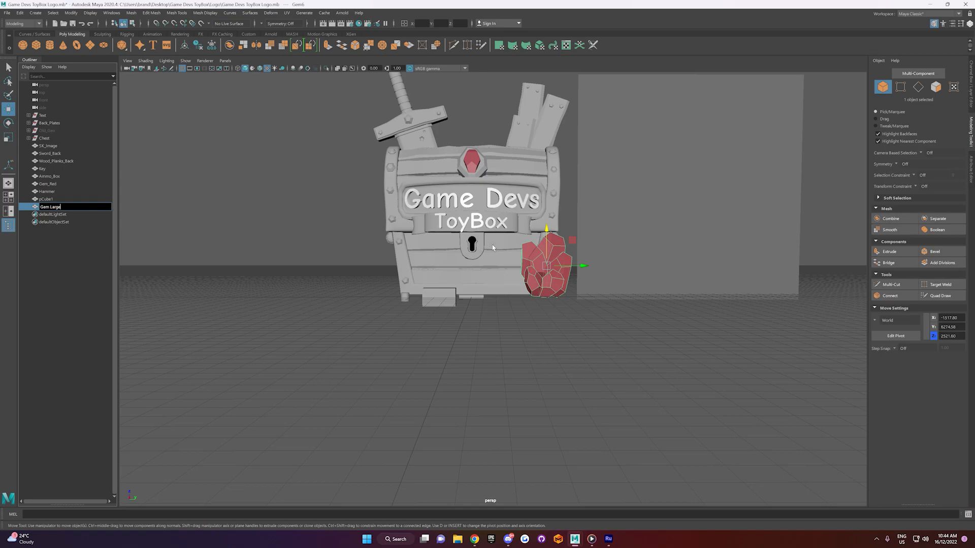
key(Return)
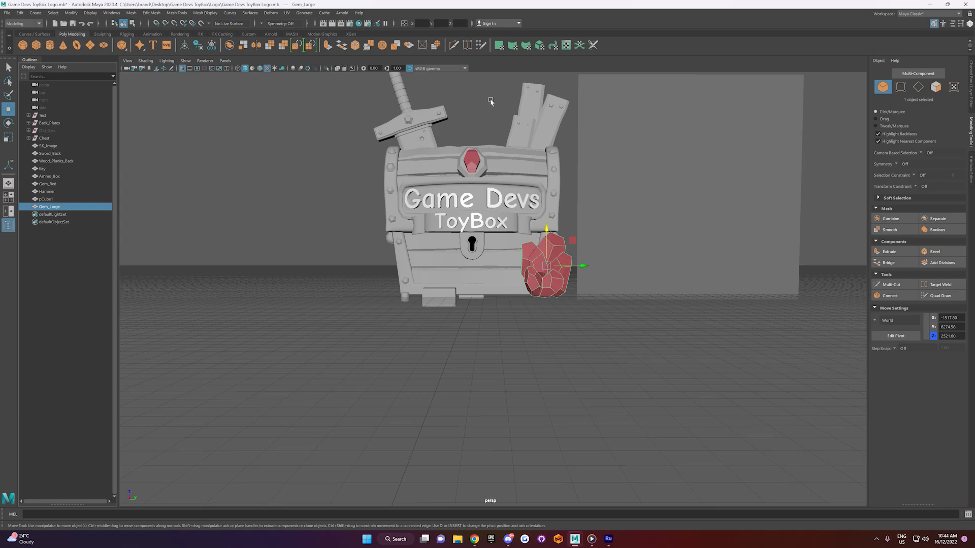
Step: Duplicate the red gem from the chest's lid, move the copy beside Gem_Large's lower left side and rotate it
click(470, 161)
key(ctrl+d)
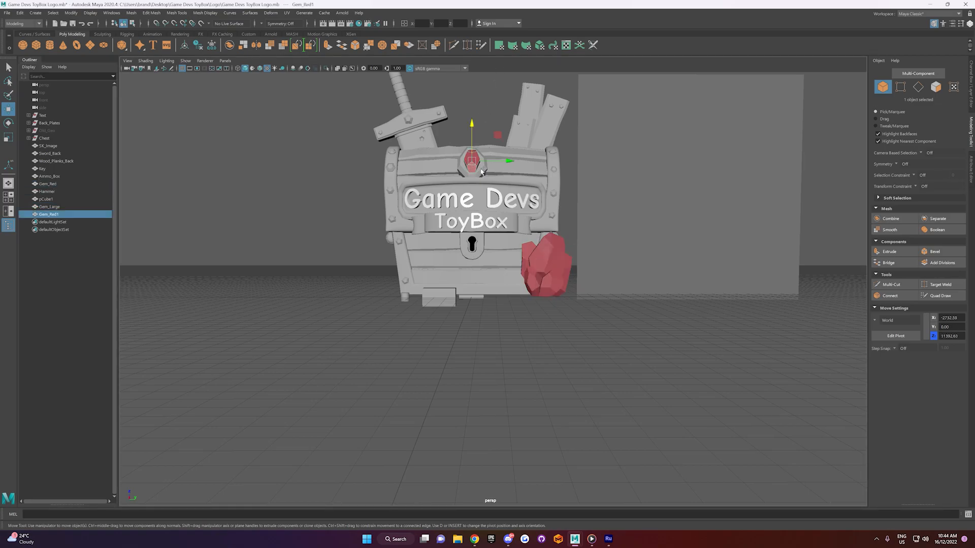
drag(503, 161, 537, 274)
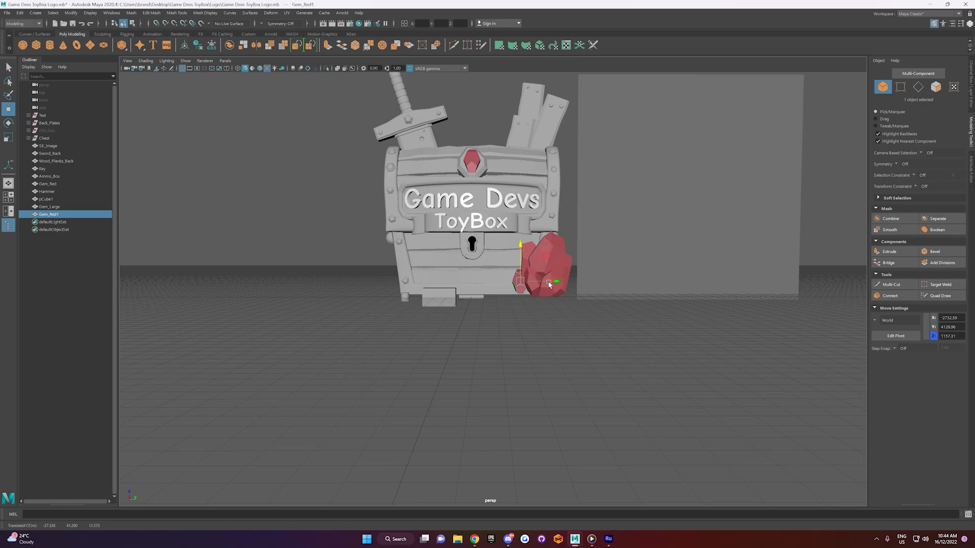
key(e)
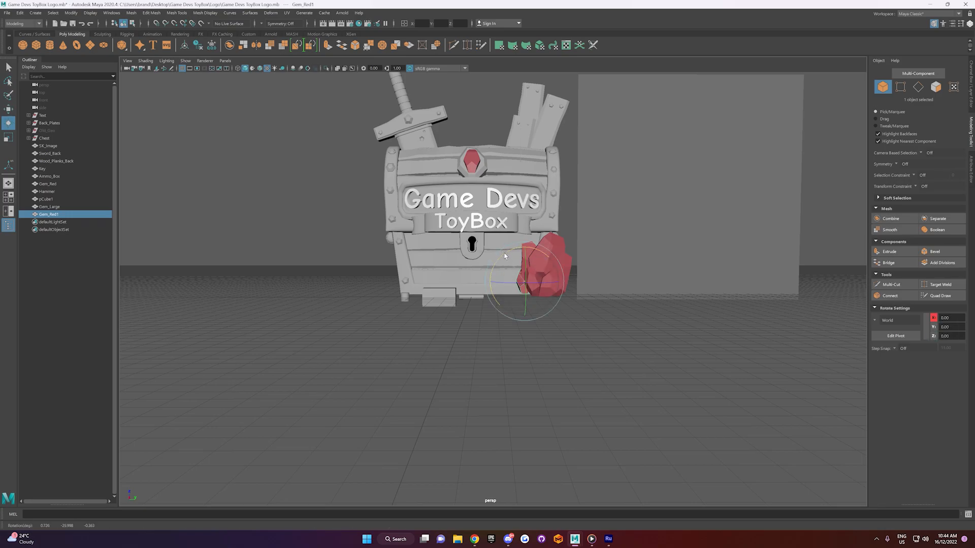
Step: Set the scale axis orientation to Object and scale Gem_Red1 along its own long axis
key(r)
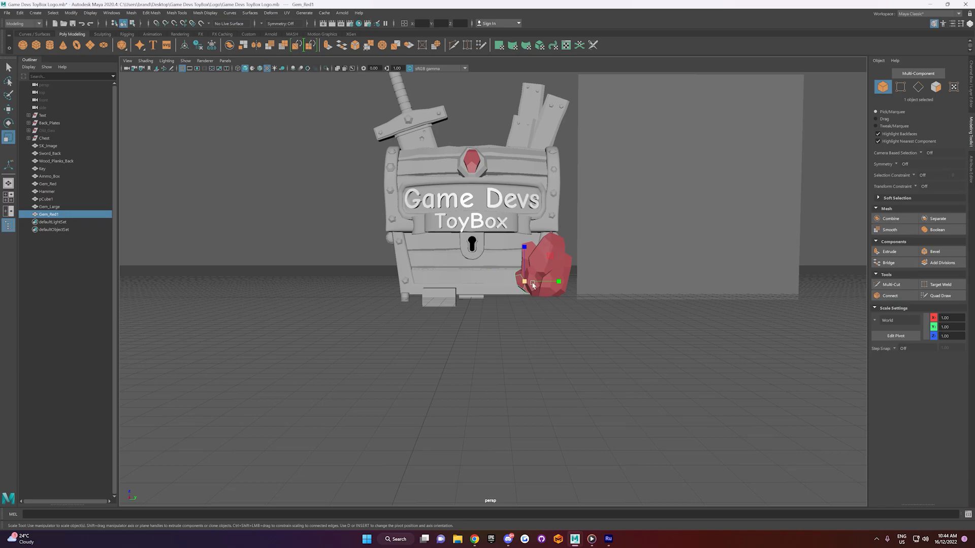
click(887, 320)
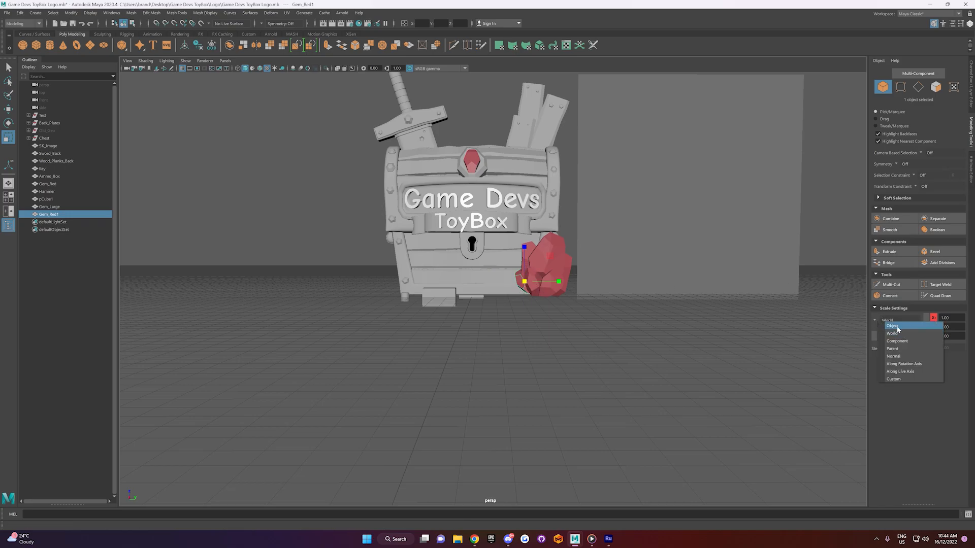
click(898, 335)
drag(508, 257, 501, 245)
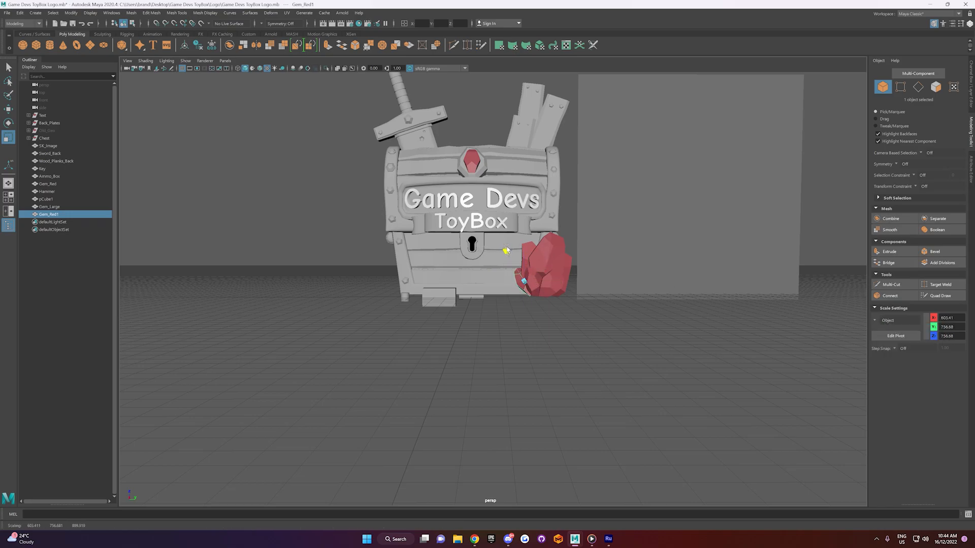
Step: Rotate Gem_Red1 to lean outward and reposition it against the lower left side of Gem_Large
key(e)
alt+drag(516, 307, 554, 323)
drag(531, 262, 499, 293)
key(w)
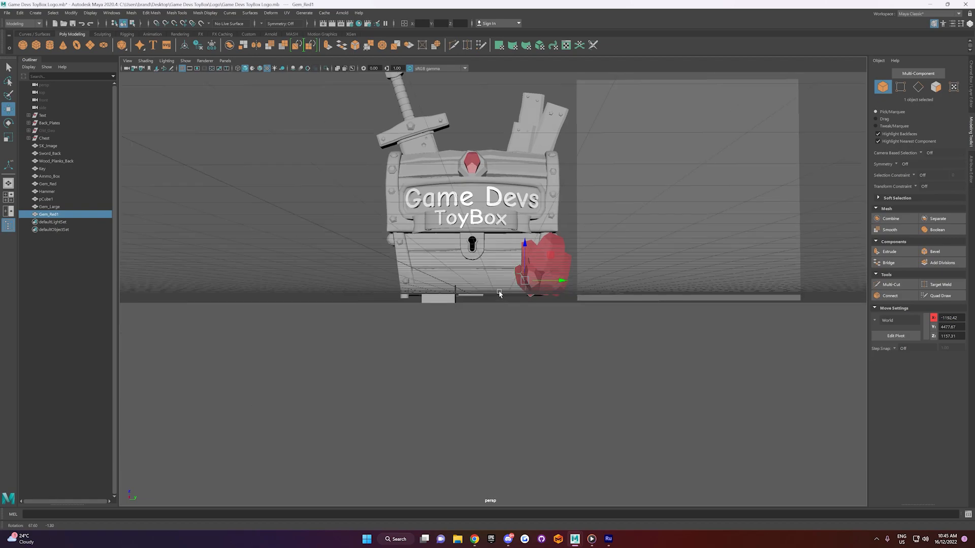
drag(559, 280, 535, 313)
key(e)
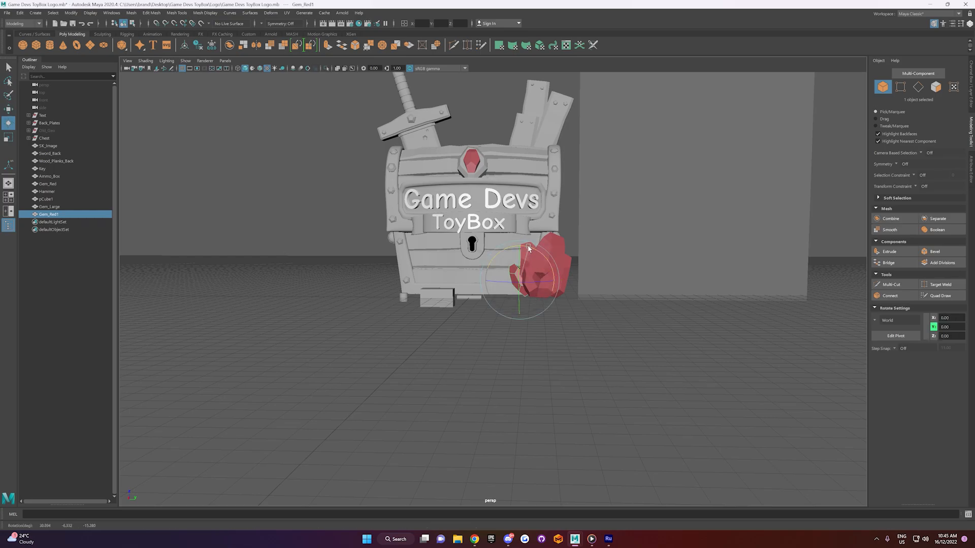
key(w)
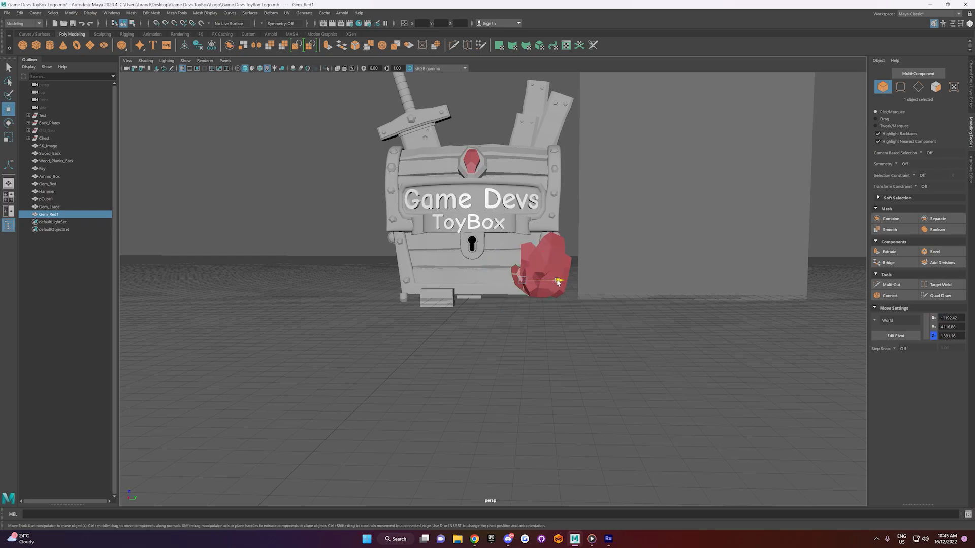
Step: Try to reshape Gem_Red1 by moving several of its upper and left vertices
right_drag(522, 293, 492, 288)
drag(499, 281, 520, 278)
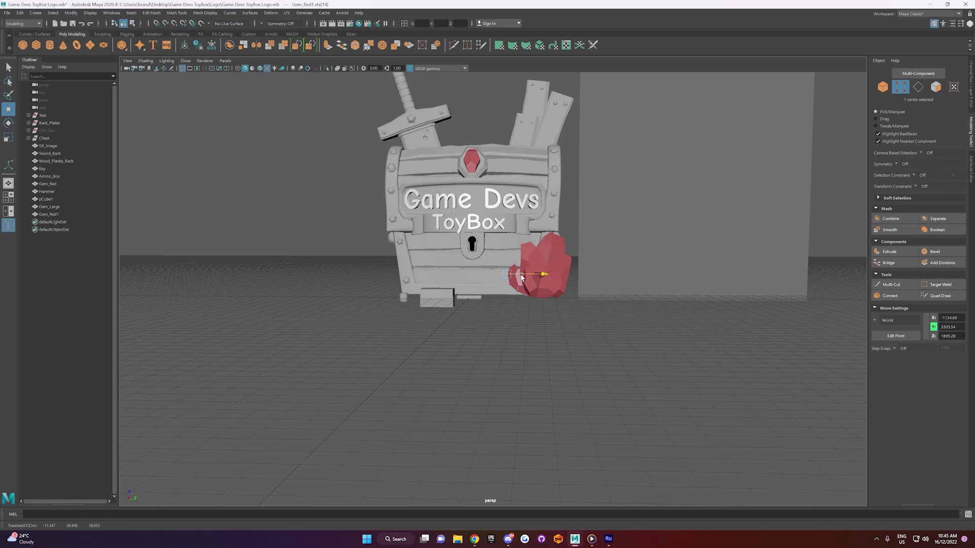
click(519, 328)
alt+drag(513, 328, 517, 328)
right_drag(534, 277, 512, 269)
click(519, 275)
drag(514, 263, 535, 267)
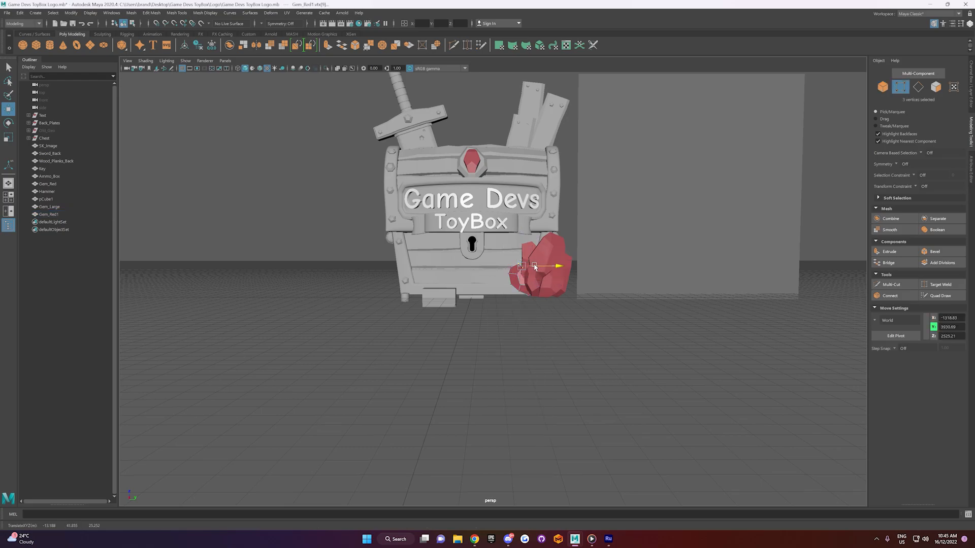
click(518, 263)
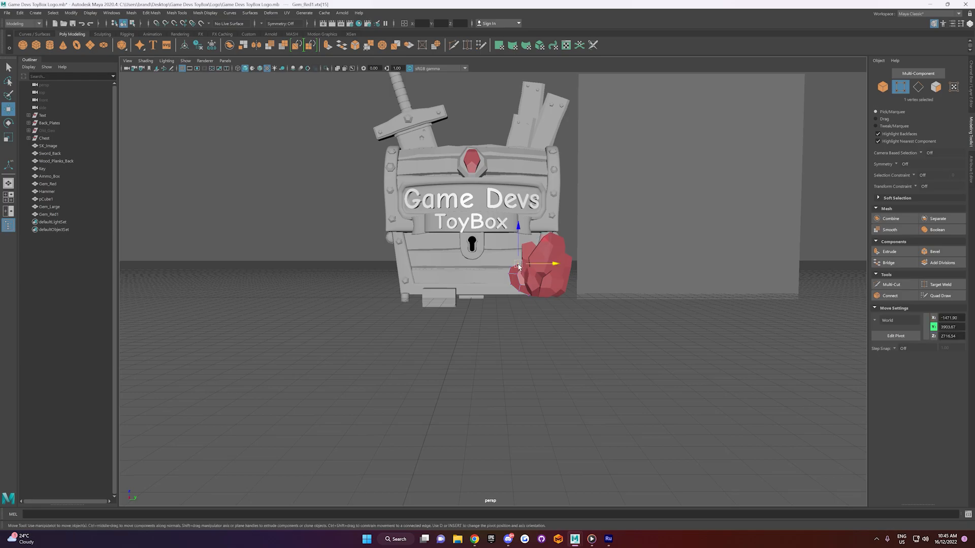
drag(521, 264, 523, 262)
click(540, 327)
alt+drag(552, 326, 551, 328)
Step: Undo the recent vertex moves on Gem_Red1
key(ctrl+z)
key(ctrl+z)
key(ctrl+z)
key(ctrl+z)
key(ctrl+z)
Step: Rescale Gem_Red1 as a whole object and shift it along Y closer to the gem cluster
right_drag(549, 320, 566, 305)
alt+drag(537, 343, 530, 322)
key(r)
drag(551, 260, 557, 281)
key(w)
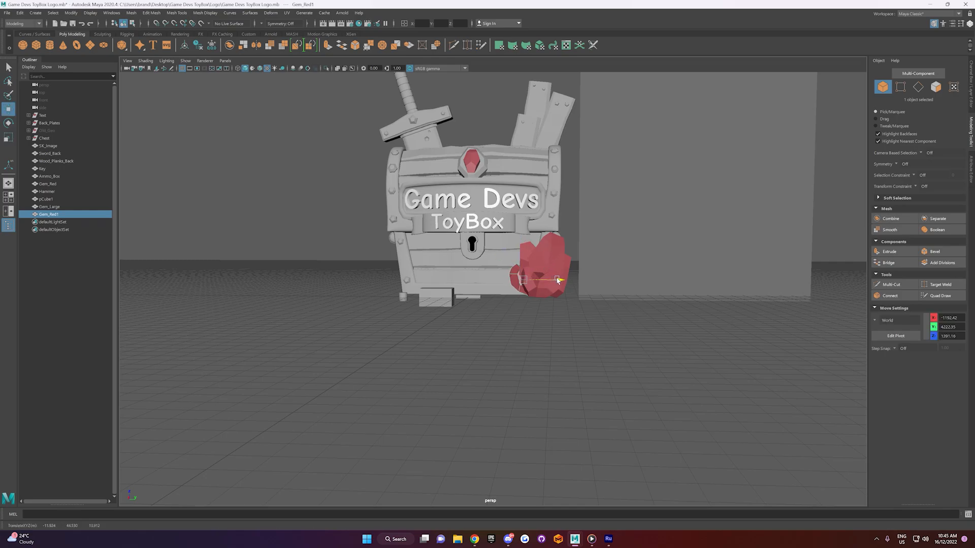
Step: Reshape Gem_Red1's left side by moving its vertices, return to object mode and show the four-view layout
right_drag(523, 291, 500, 287)
drag(501, 287, 526, 303)
click(528, 331)
click(515, 279)
right_drag(515, 280, 481, 280)
drag(500, 284, 538, 300)
click(524, 315)
key(F8)
click(574, 352)
alt+right_drag(574, 351, 557, 335)
key(space)
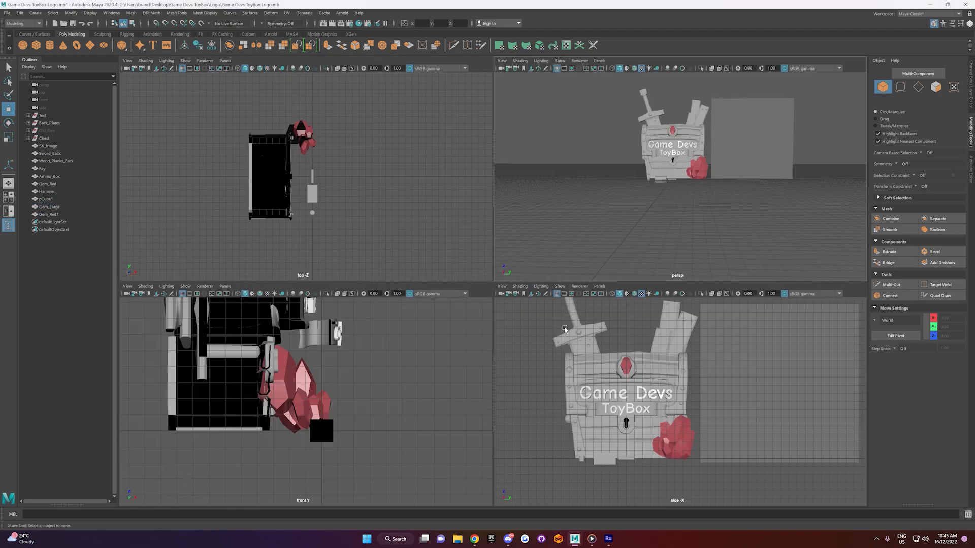
Step: Rotate Gem_Red1 slightly in the side view and adjust its Y and Z position at the base of the gem cluster
click(664, 461)
drag(684, 450, 694, 449)
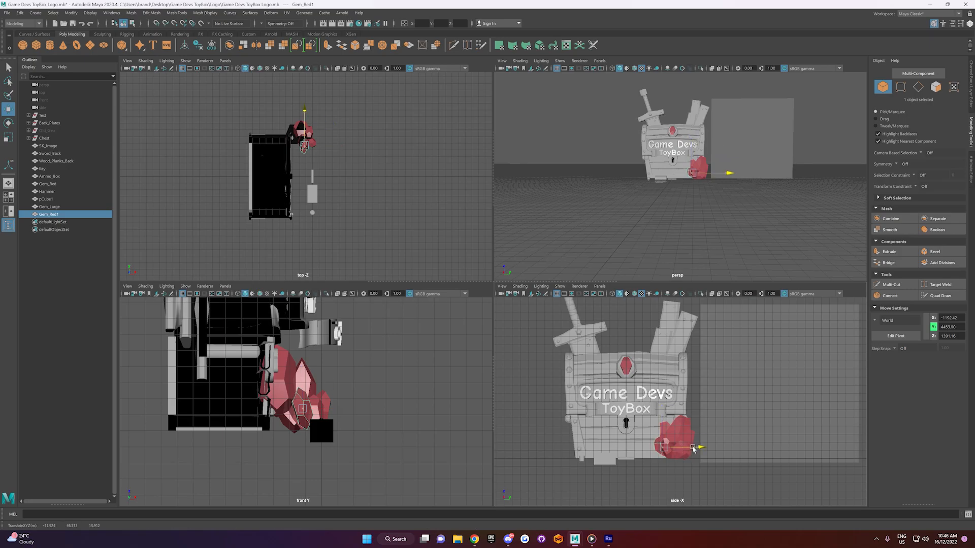
key(e)
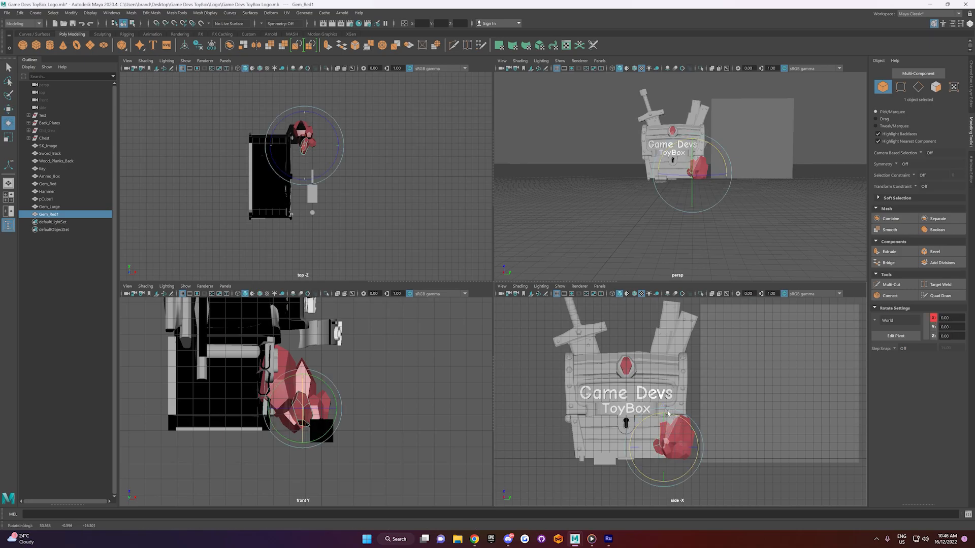
drag(668, 413, 669, 413)
key(w)
drag(665, 421, 665, 420)
drag(696, 450, 699, 450)
drag(664, 422, 664, 422)
drag(696, 450, 694, 450)
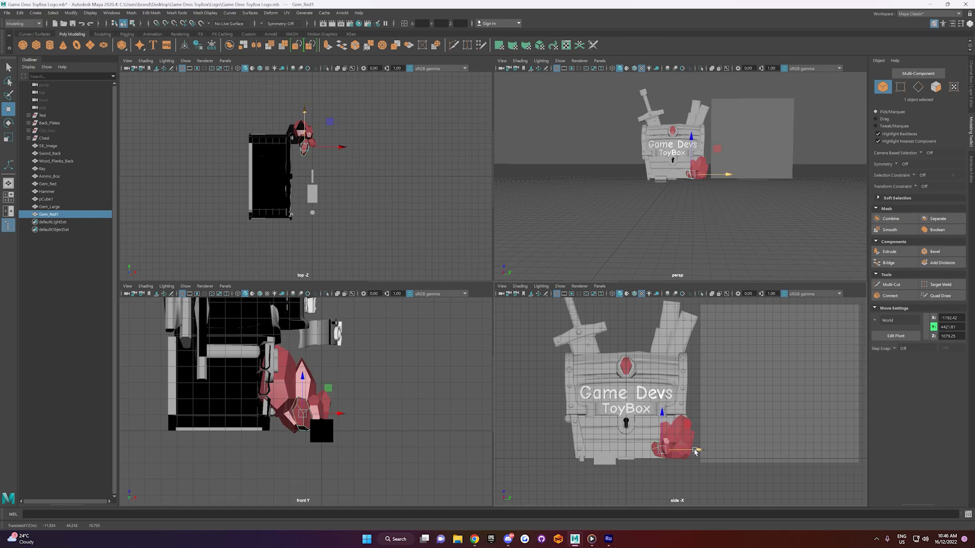
Step: Fine-tune Gem_Red1's tilt about X and shift it along Y against the gem cluster, leaving it deselected
click(690, 255)
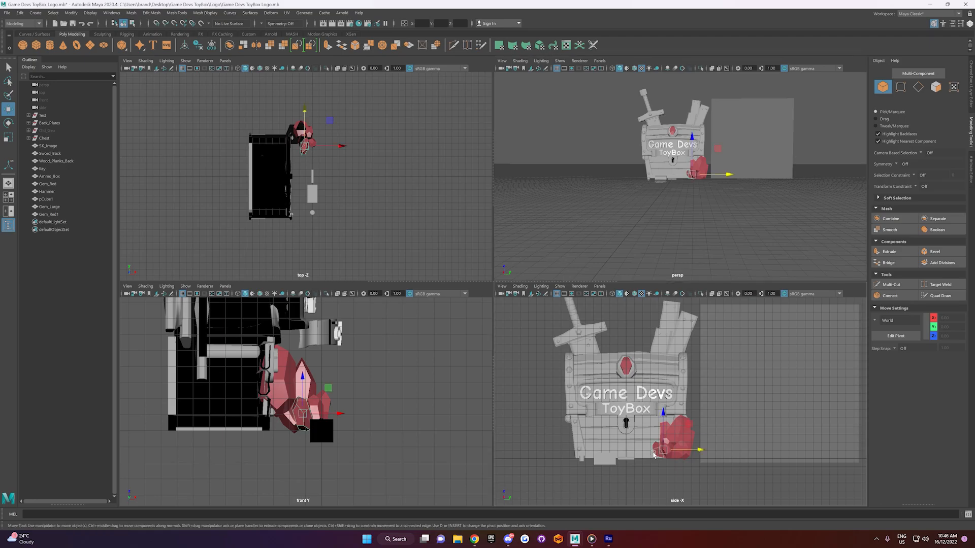
click(670, 447)
key(e)
drag(686, 425, 686, 425)
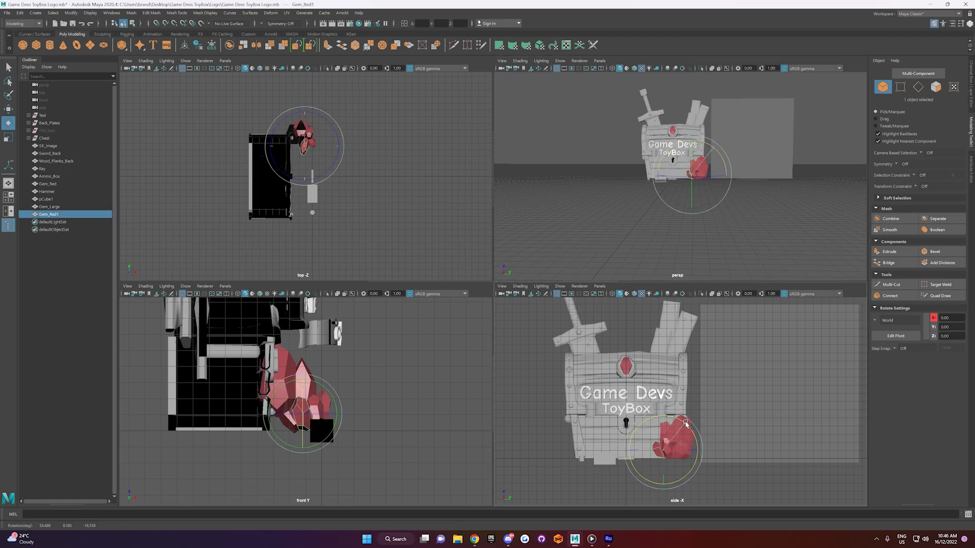
key(w)
click(697, 450)
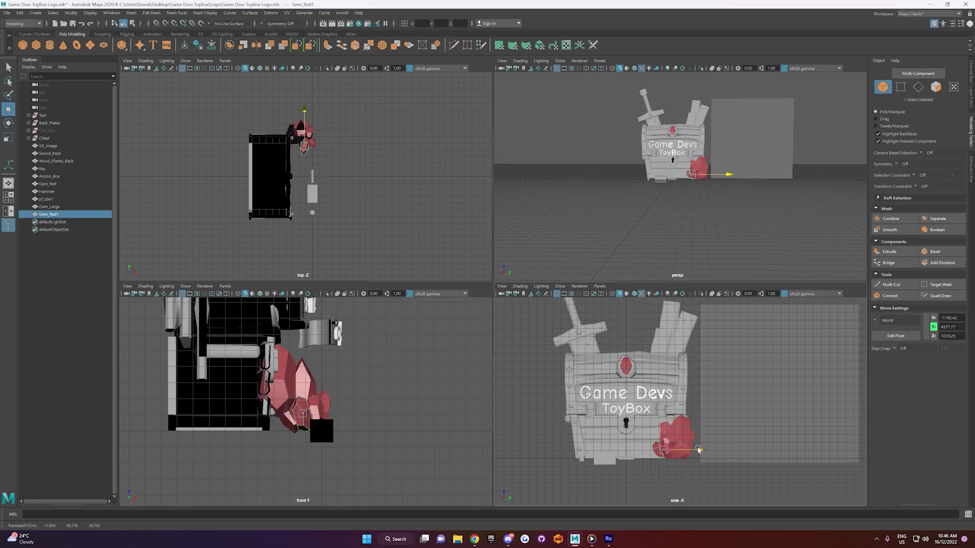
click(675, 475)
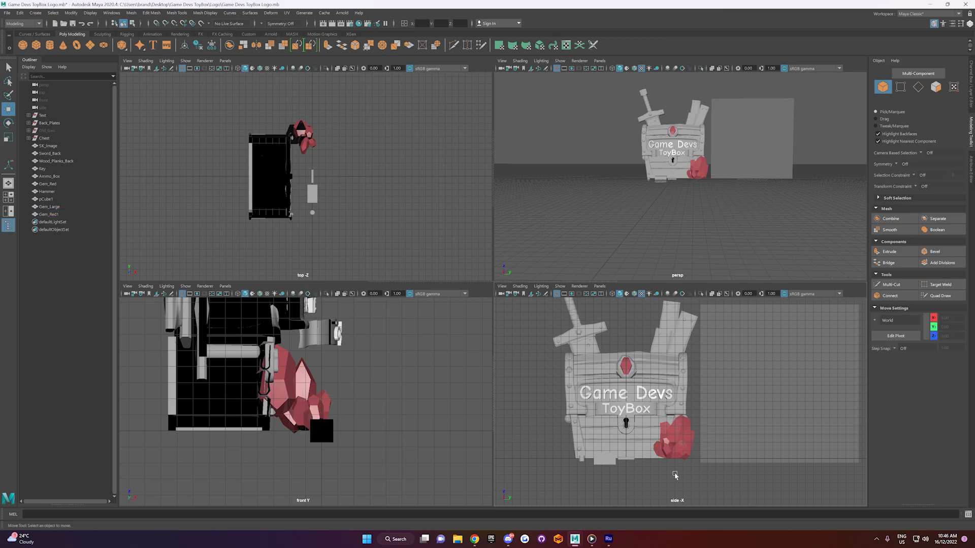
Step: Combine Gem_Large and Gem_Red1 into a single mesh in the perspective view
scroll(698, 202, up, 3)
key(space)
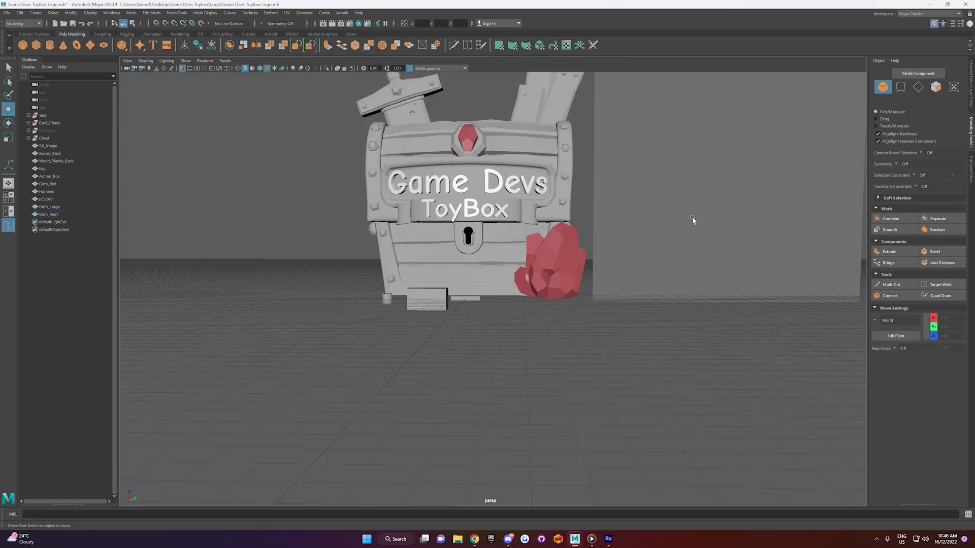
alt+drag(594, 304, 556, 274)
click(553, 253)
shift+click(547, 293)
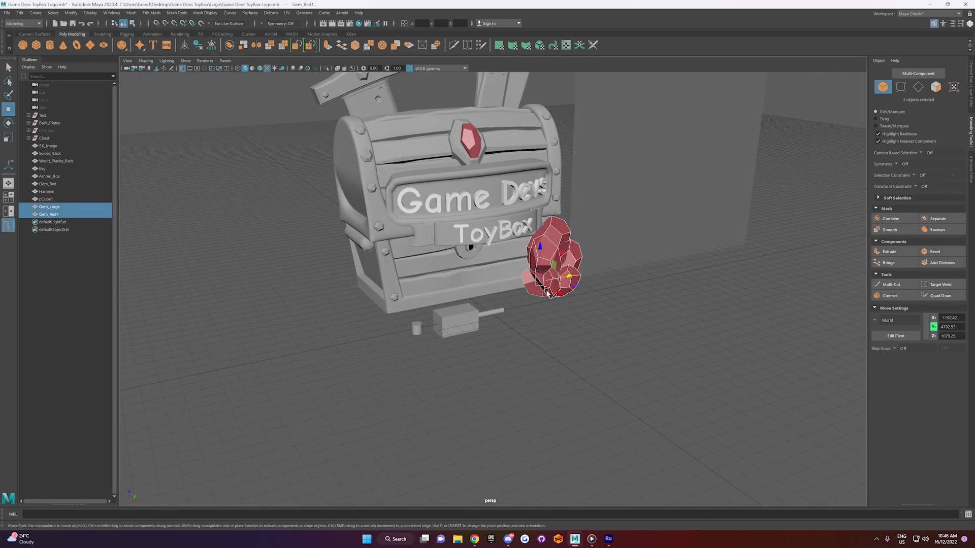
click(131, 13)
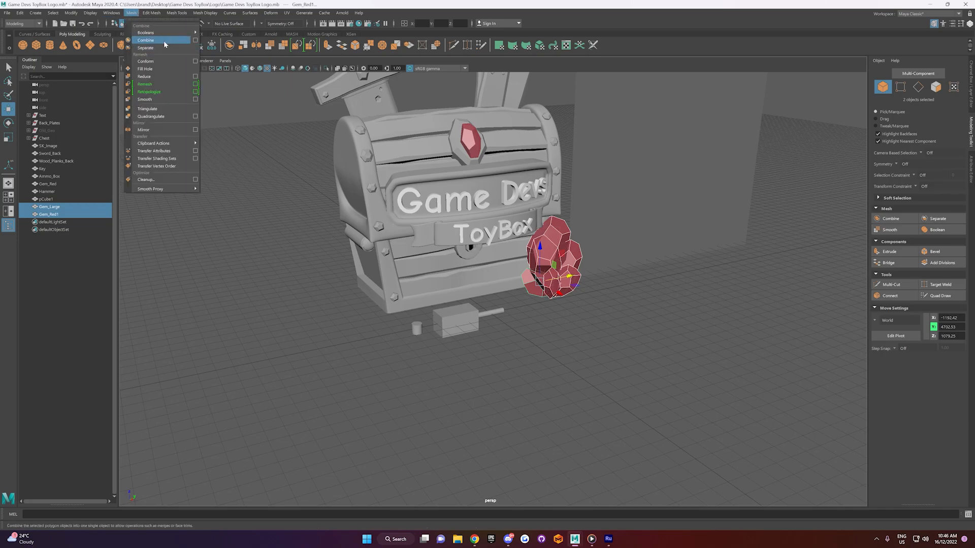
click(144, 39)
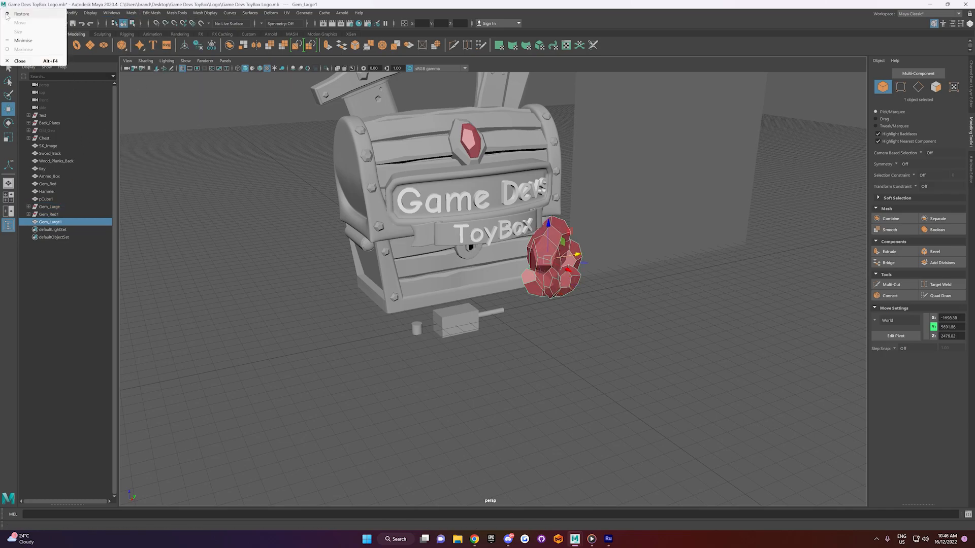
Step: Delete the combined gem mesh's construction history and rename it Gem_Large
click(20, 13)
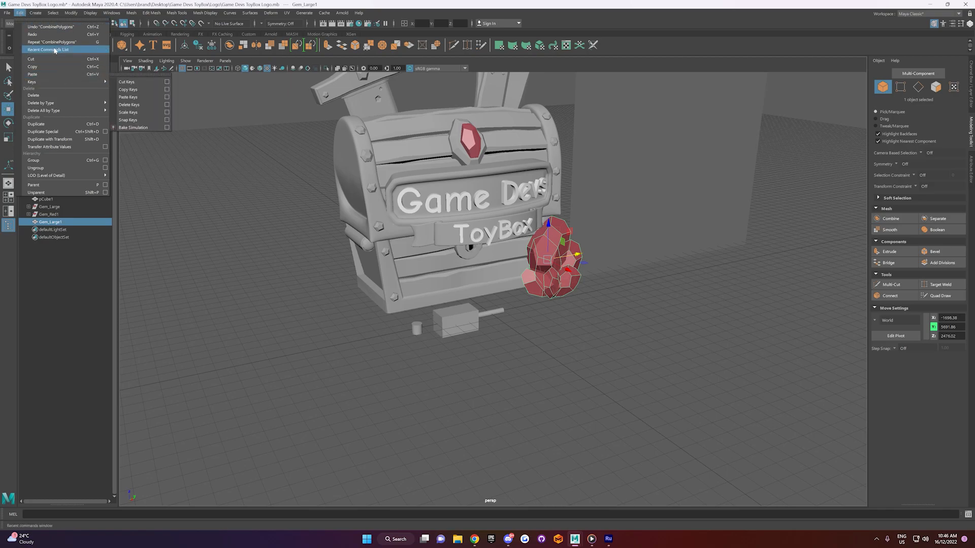
mouse_move(51, 110)
click(147, 111)
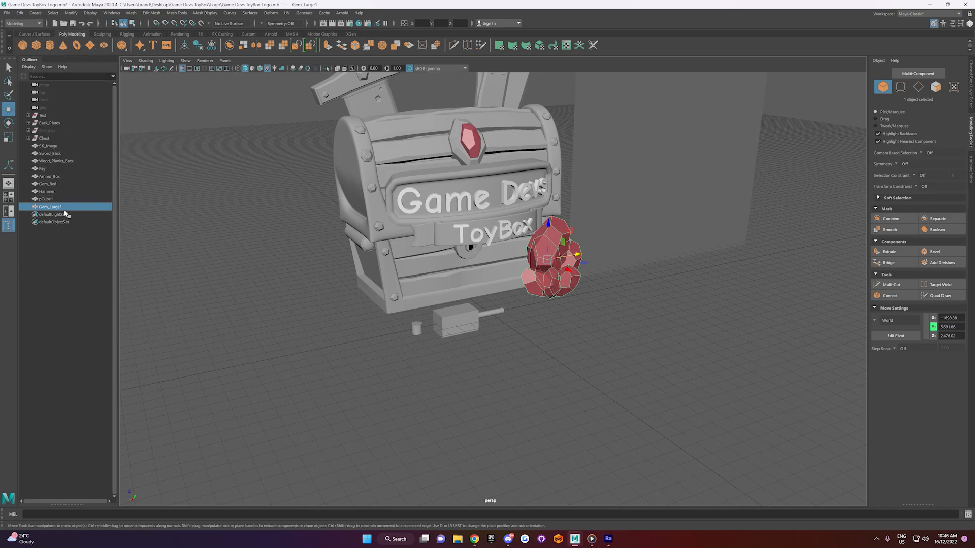
double_click(72, 207)
key(Return)
Step: Deselect the gem cluster and save the scene
click(563, 374)
alt+drag(564, 374, 548, 331)
click(7, 13)
click(358, 263)
scroll(373, 307, down, 2)
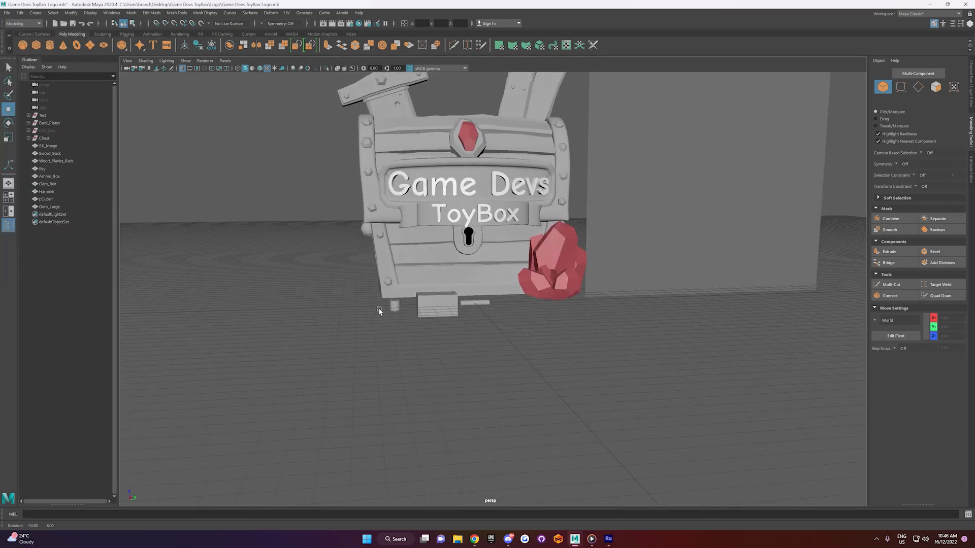
scroll(393, 315, down, 1)
scroll(497, 302, down, 2)
scroll(504, 322, down, 2)
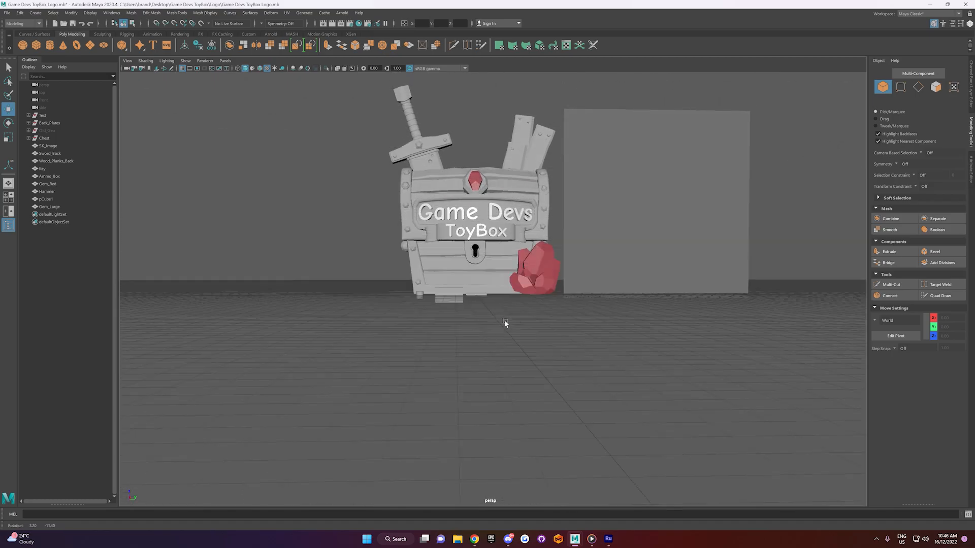
scroll(504, 327, up, 2)
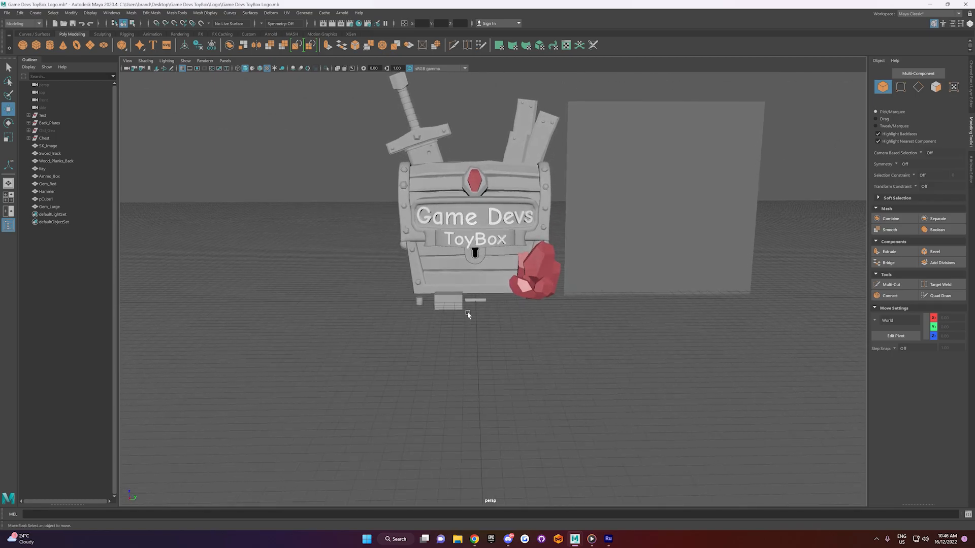